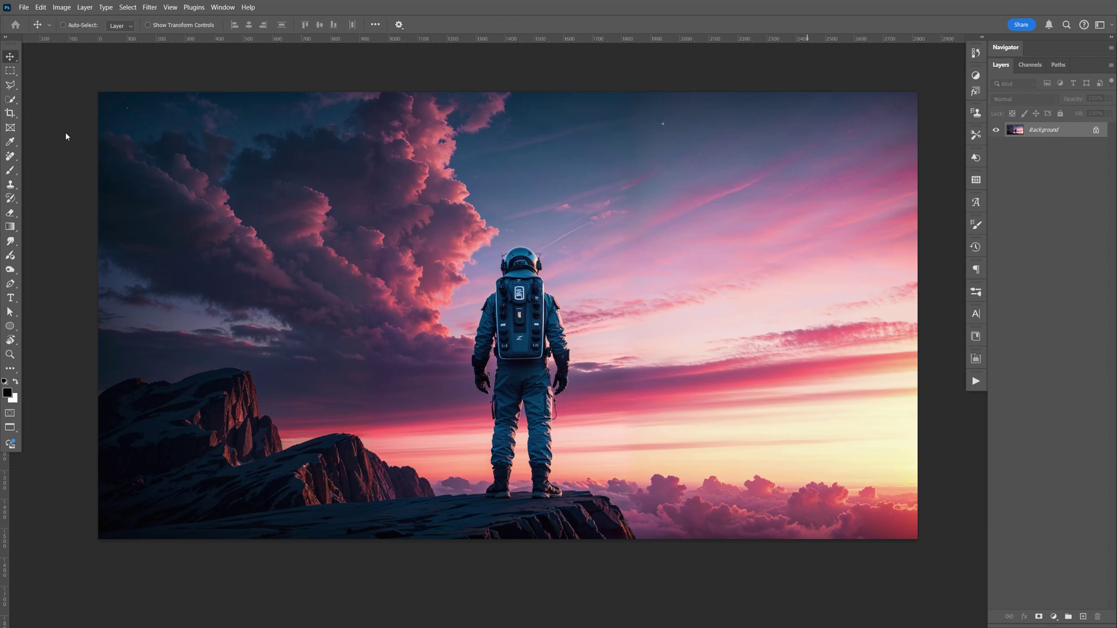
# - Select the whole astronaut figure with the Object Selection tool
pyautogui.click(11, 100)
pyautogui.rightClick(11, 100)
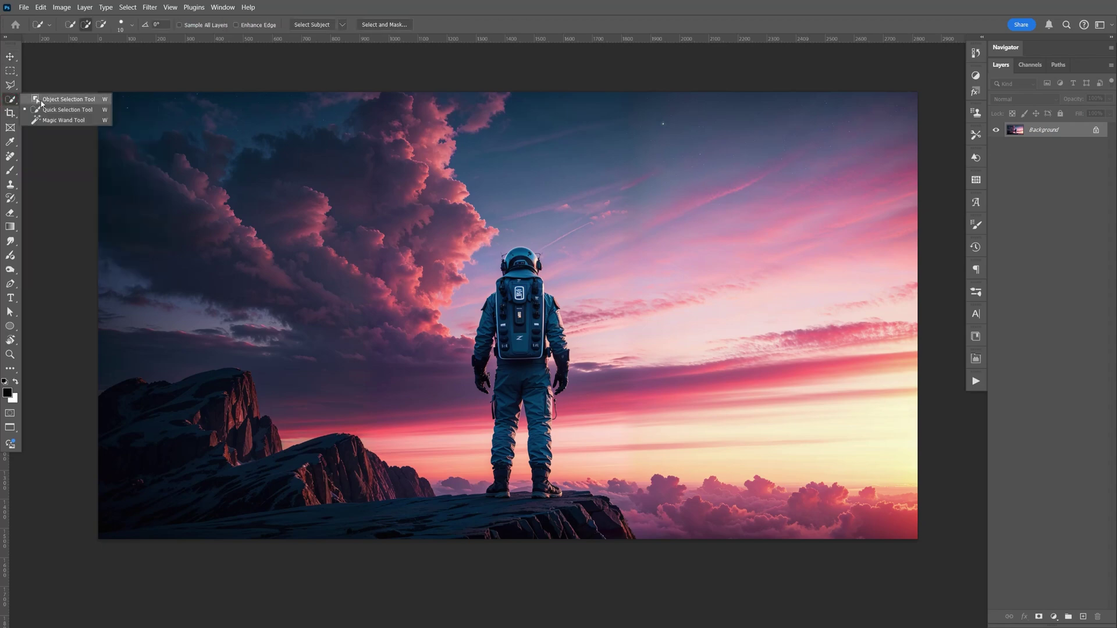
pyautogui.click(65, 99)
pyautogui.moveTo(452, 235); pyautogui.dragTo(585, 510)
# - Refine the astronaut's selection with the Quick Selection tool, adding the missed patch on the right sleeve and checking the outline from helmet to legs
pyautogui.hotkey('ctrl', '+')
pyautogui.hotkey('ctrl', '+')
pyautogui.hotkey('ctrl', '+')
pyautogui.hotkey('ctrl', '+')
pyautogui.hotkey('ctrl', '+')
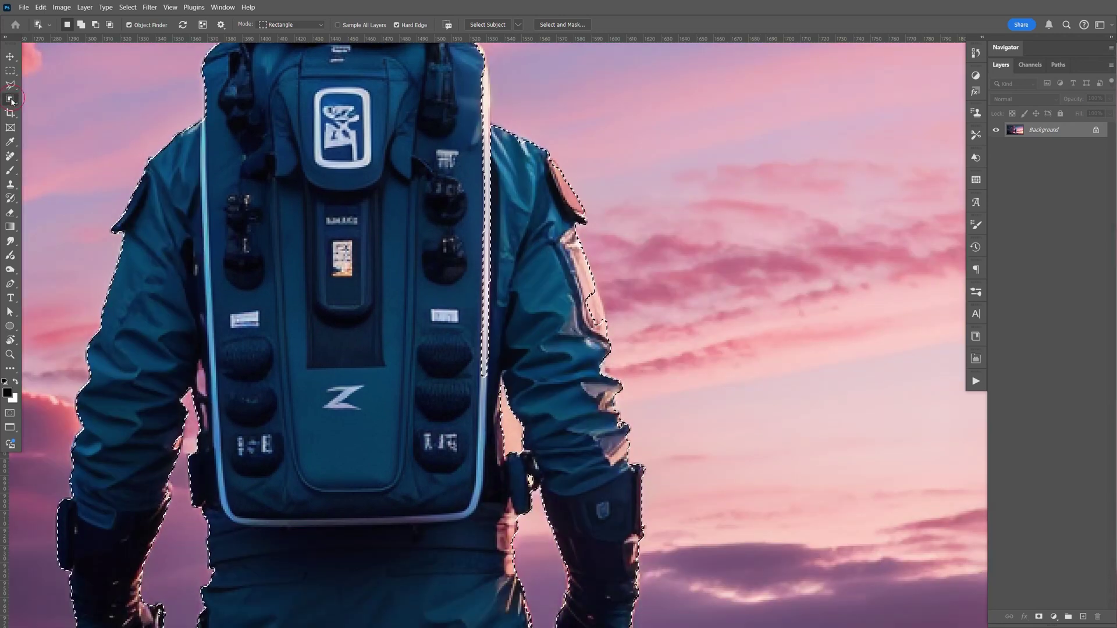
pyautogui.rightClick(12, 102)
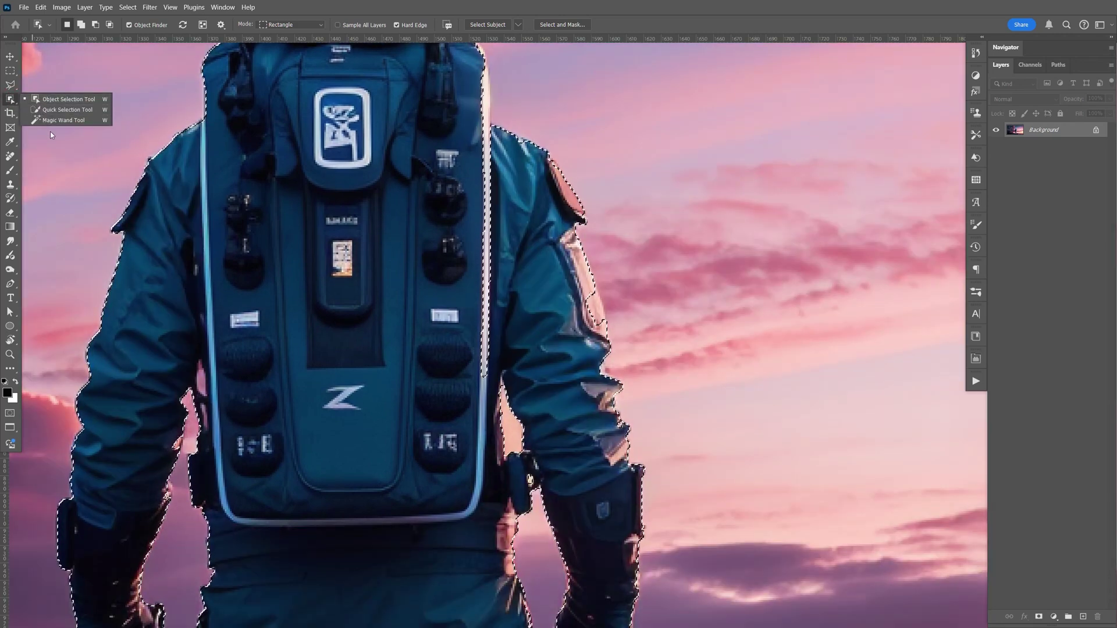
pyautogui.click(61, 109)
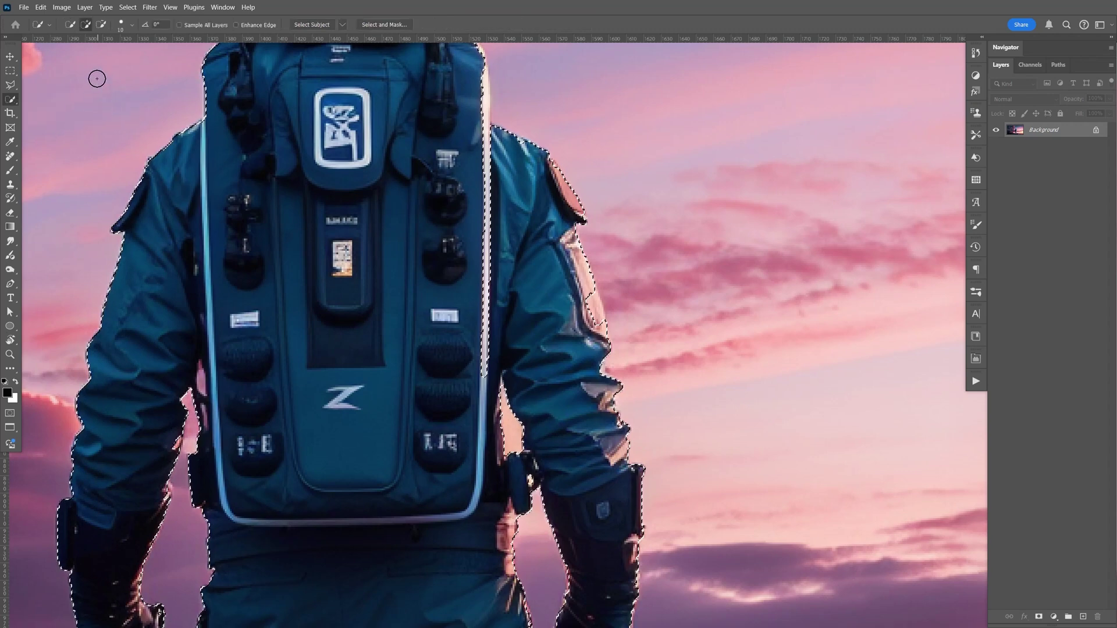
pyautogui.click(86, 26)
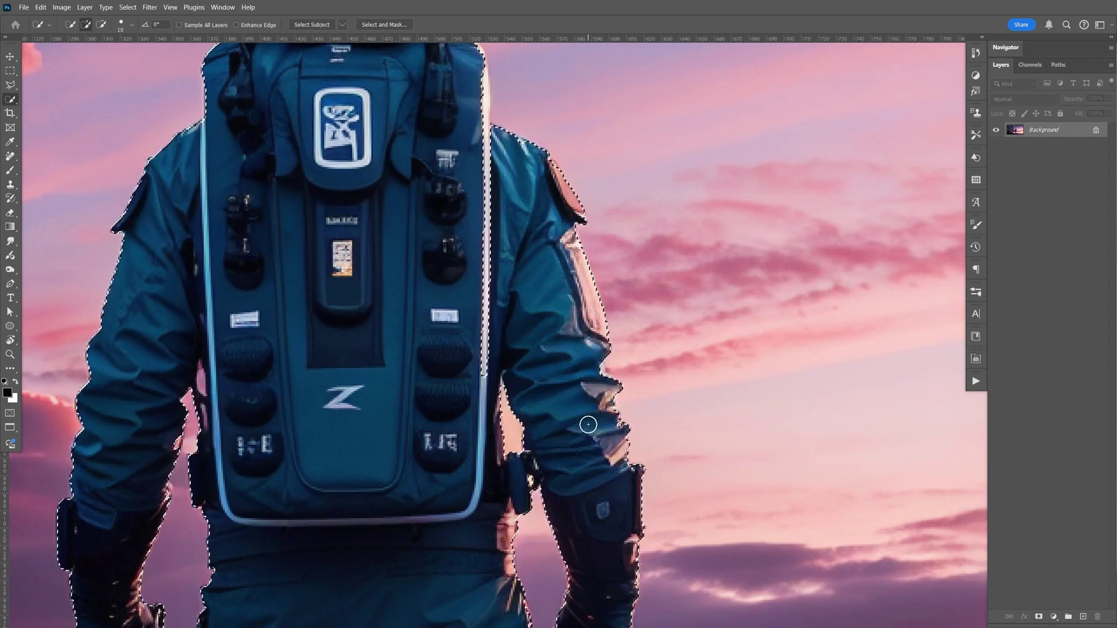
pyautogui.moveTo(446, 281); pyautogui.dragTo(510, 461)
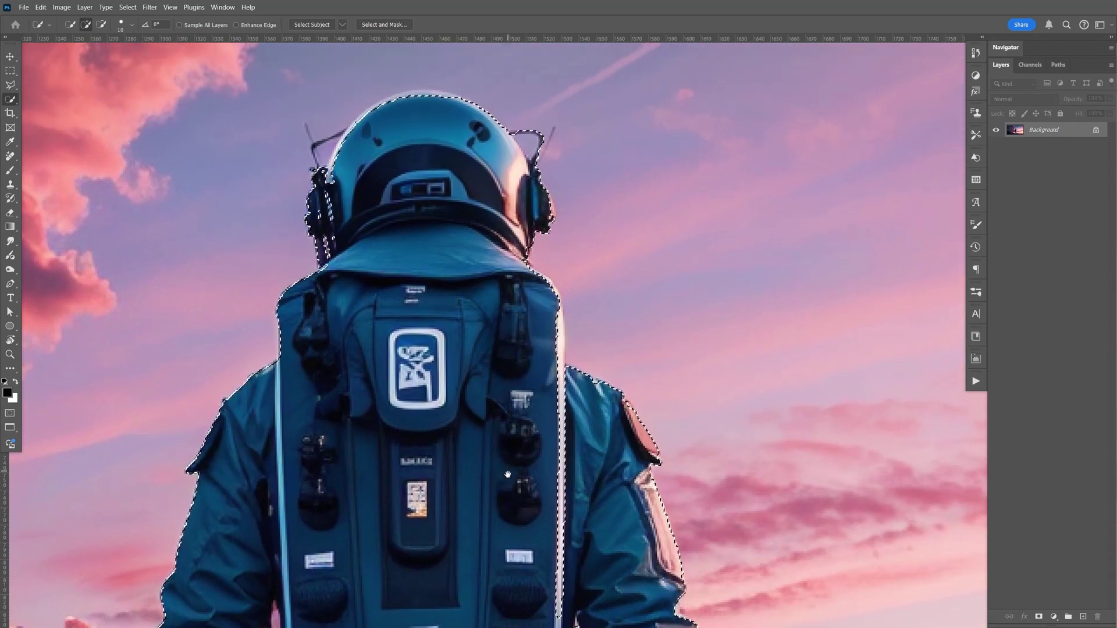
pyautogui.scroll(-10, 508, 474)
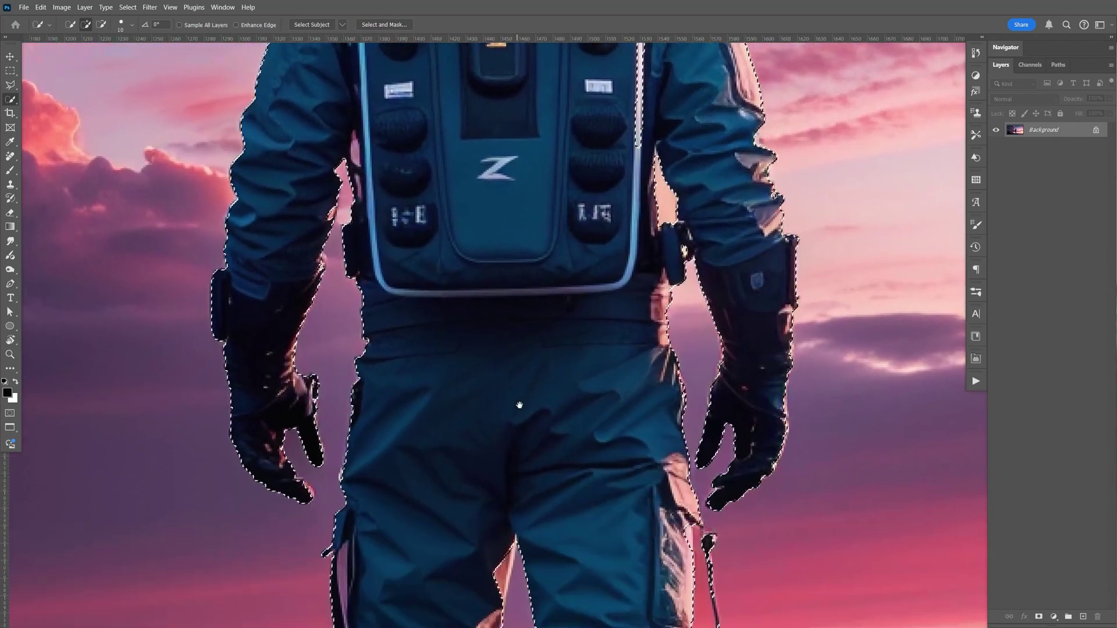
pyautogui.scroll(-5, 520, 405)
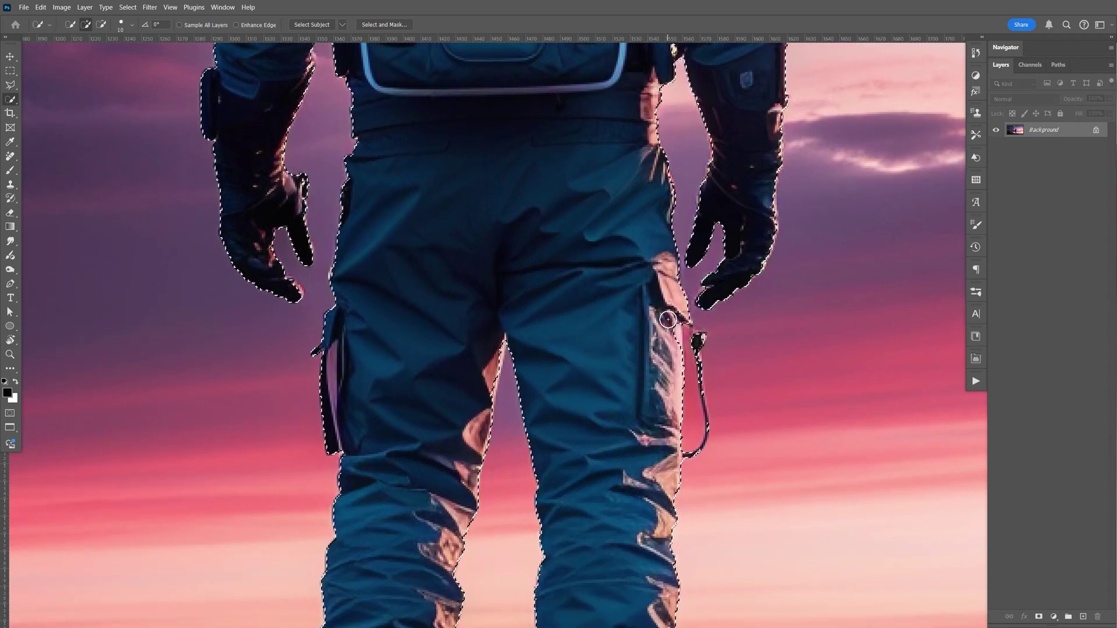
pyautogui.scroll(15, 479, 307)
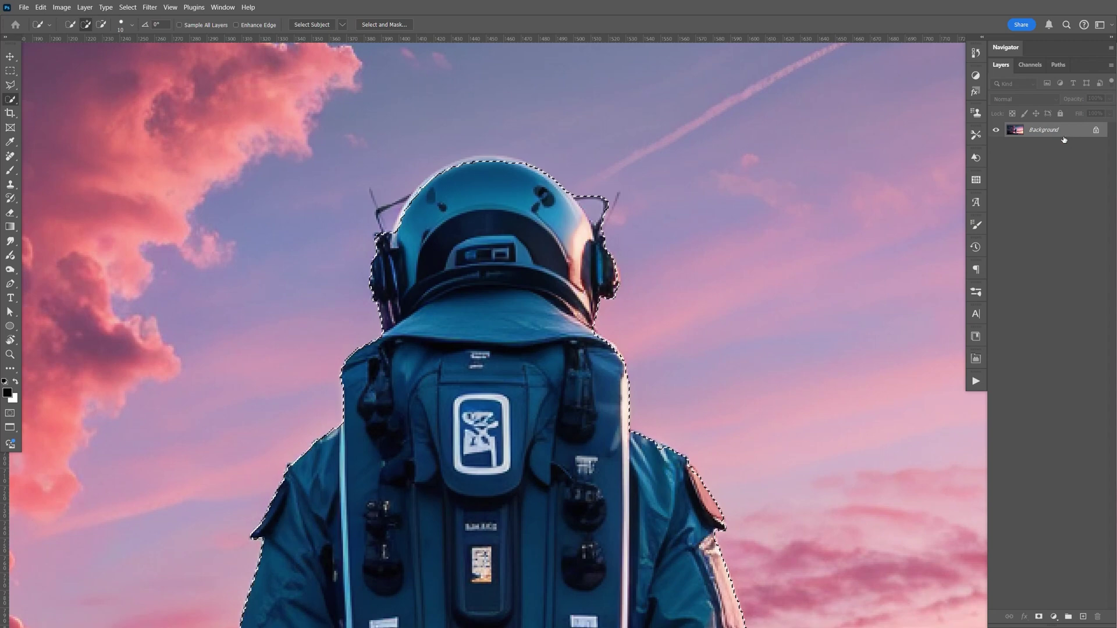
# - Copy the selected astronaut to a new layer and inspect the cutout with the Background layer temporarily hidden
pyautogui.hotkey('ctrl', 'j')
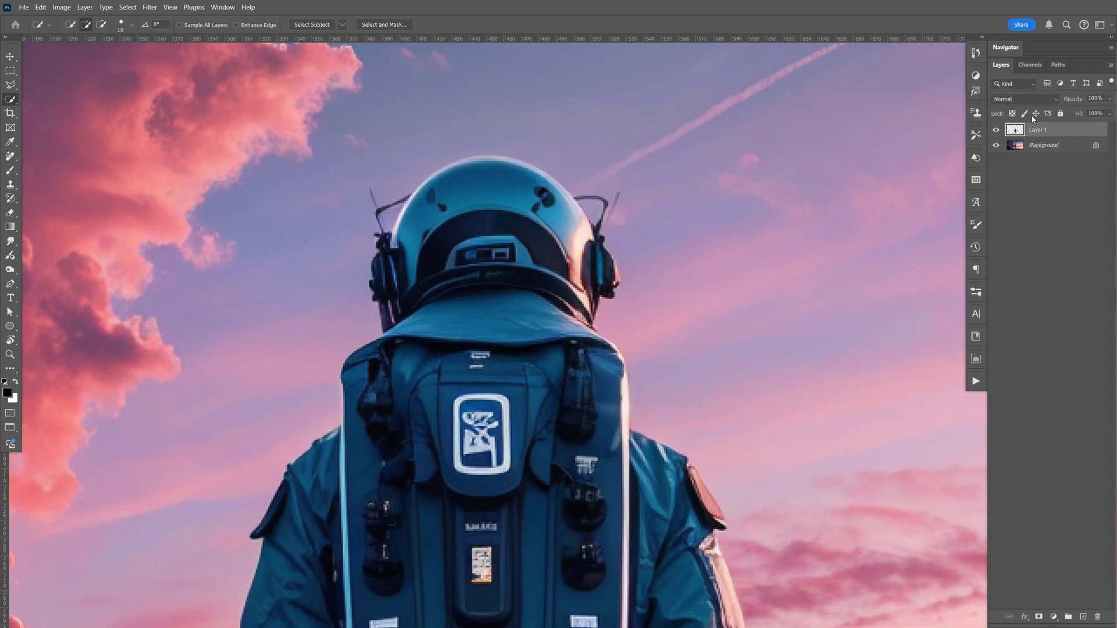
pyautogui.click(997, 146)
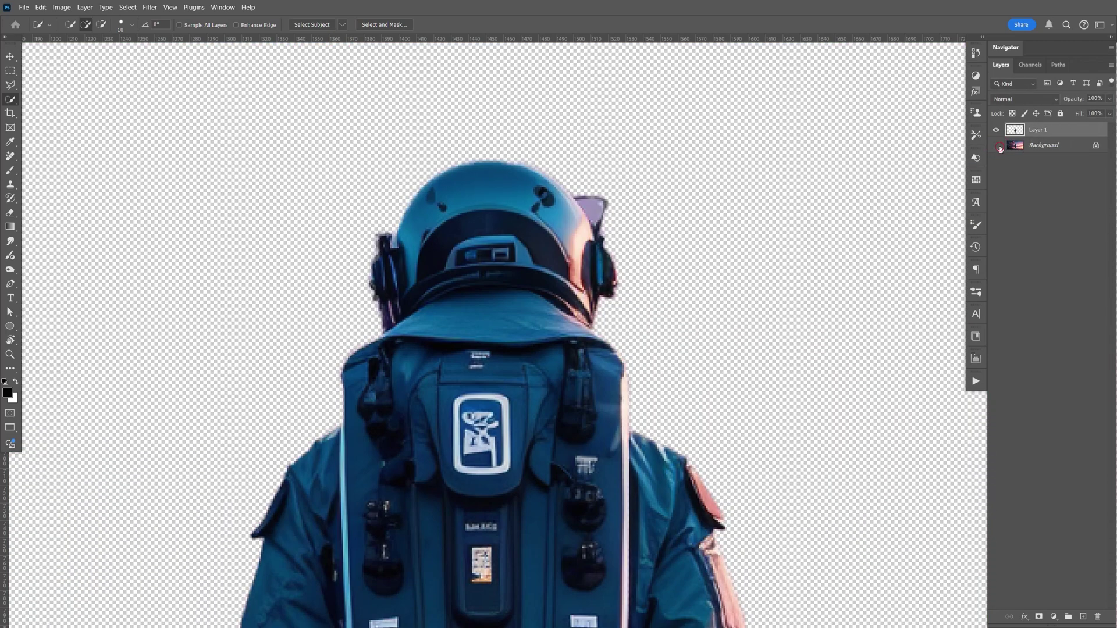
pyautogui.click(997, 146)
pyautogui.click(999, 148)
pyautogui.hotkey('ctrl', '-')
pyautogui.hotkey('ctrl', '-')
pyautogui.hotkey('ctrl', '-')
pyautogui.moveTo(813, 322); pyautogui.dragTo(798, 190)
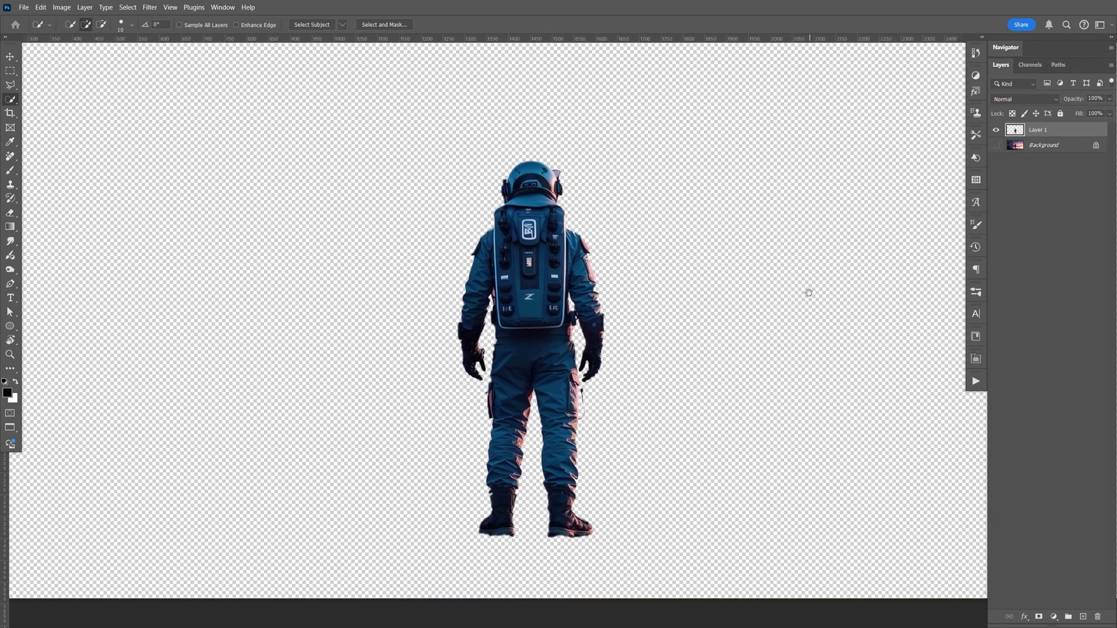
pyautogui.click(998, 148)
# - Outline the bent antenna on the helmet's left side with the Polygonal Lasso and copy it from the Background to a new layer
pyautogui.scroll(5, 928, 202)
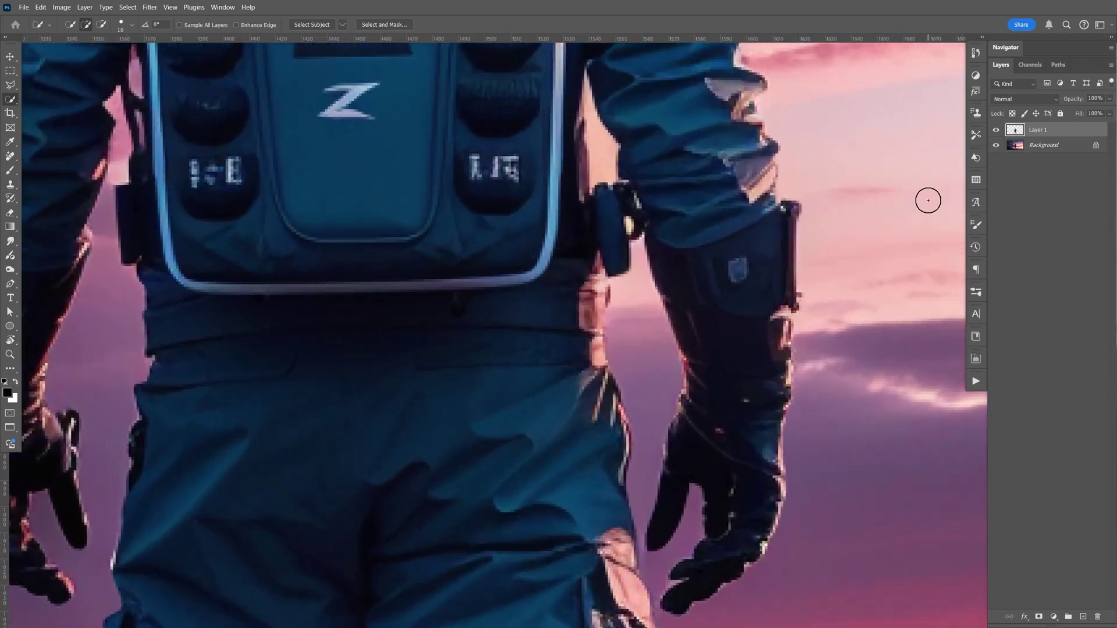
pyautogui.press('h')
pyautogui.moveTo(928, 201); pyautogui.dragTo(646, 243)
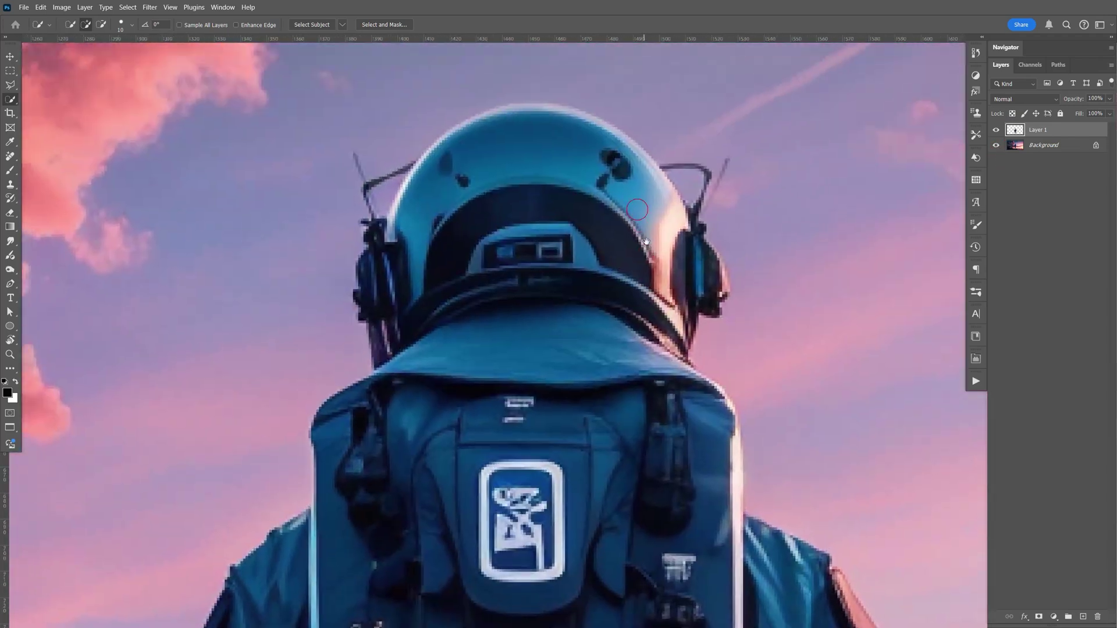
pyautogui.scroll(4, 646, 243)
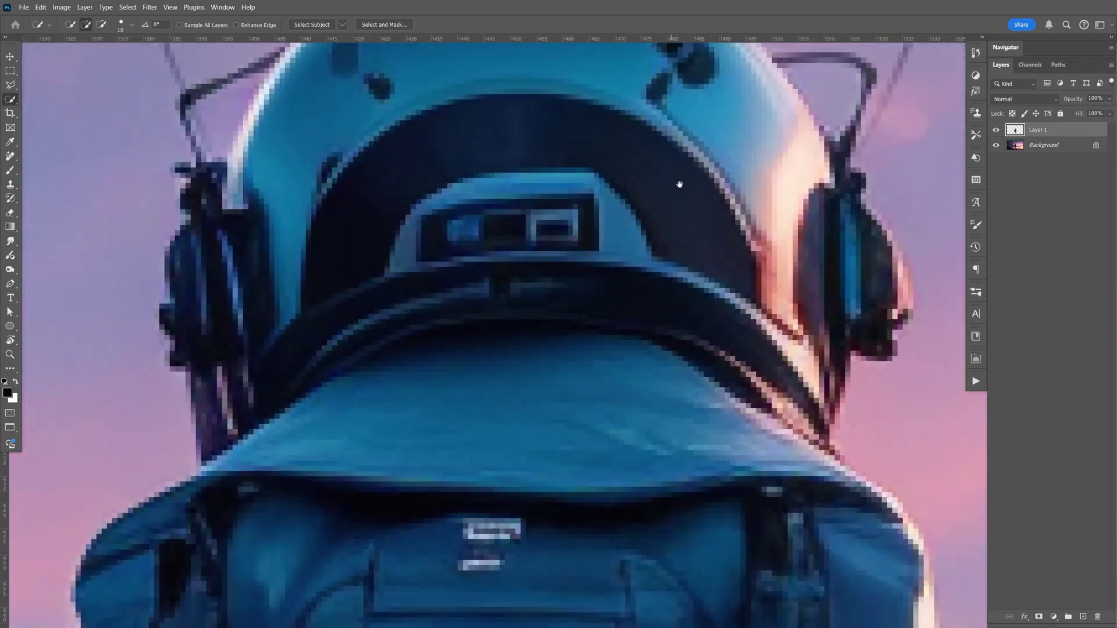
pyautogui.scroll(3, 721, 252)
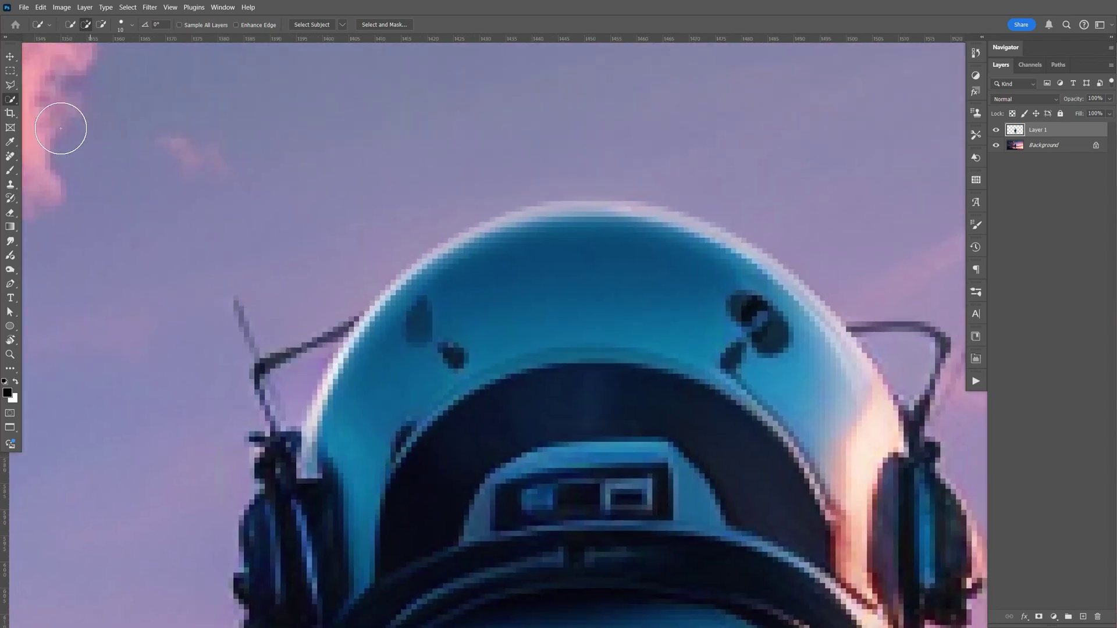
pyautogui.click(11, 86)
pyautogui.rightClick(11, 87)
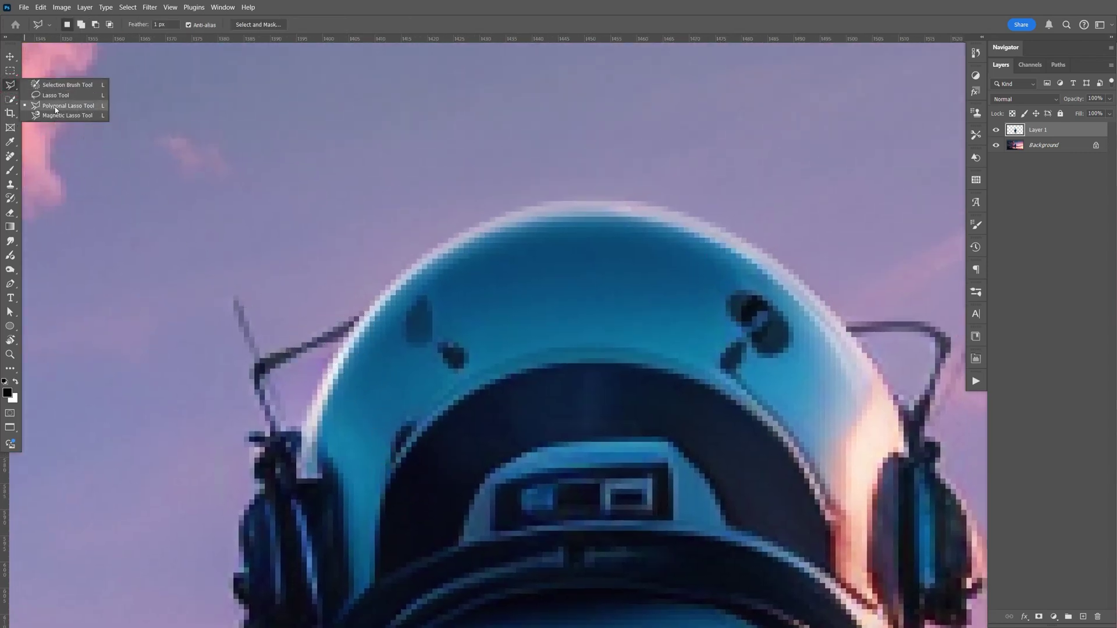
pyautogui.click(56, 107)
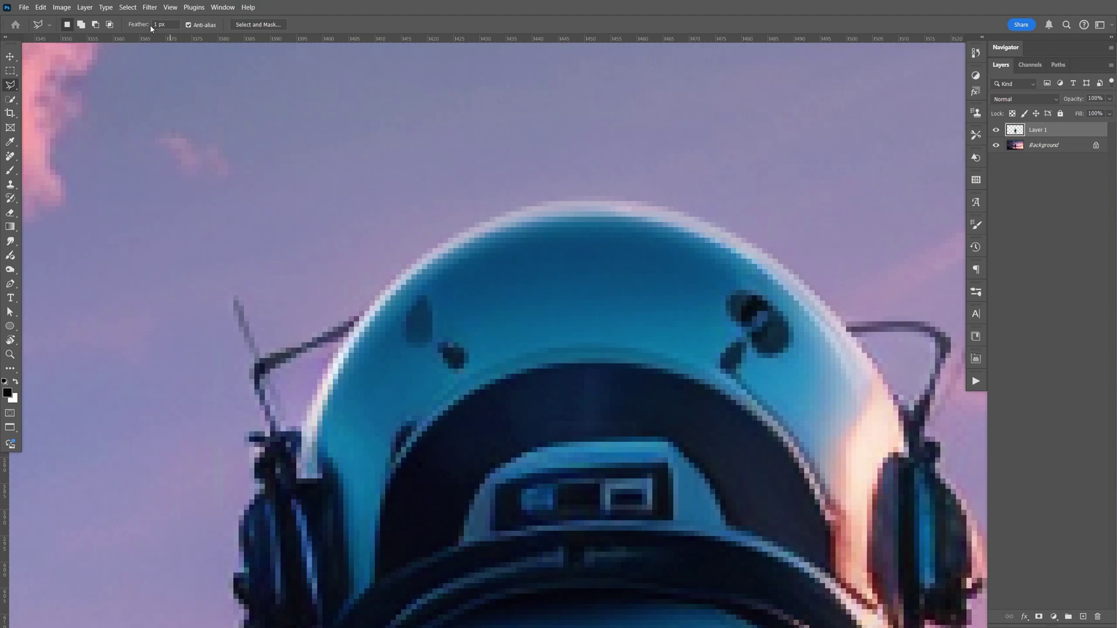
pyautogui.click(381, 306)
pyautogui.click(280, 474)
pyautogui.doubleClick(416, 315)
pyautogui.click(1046, 146)
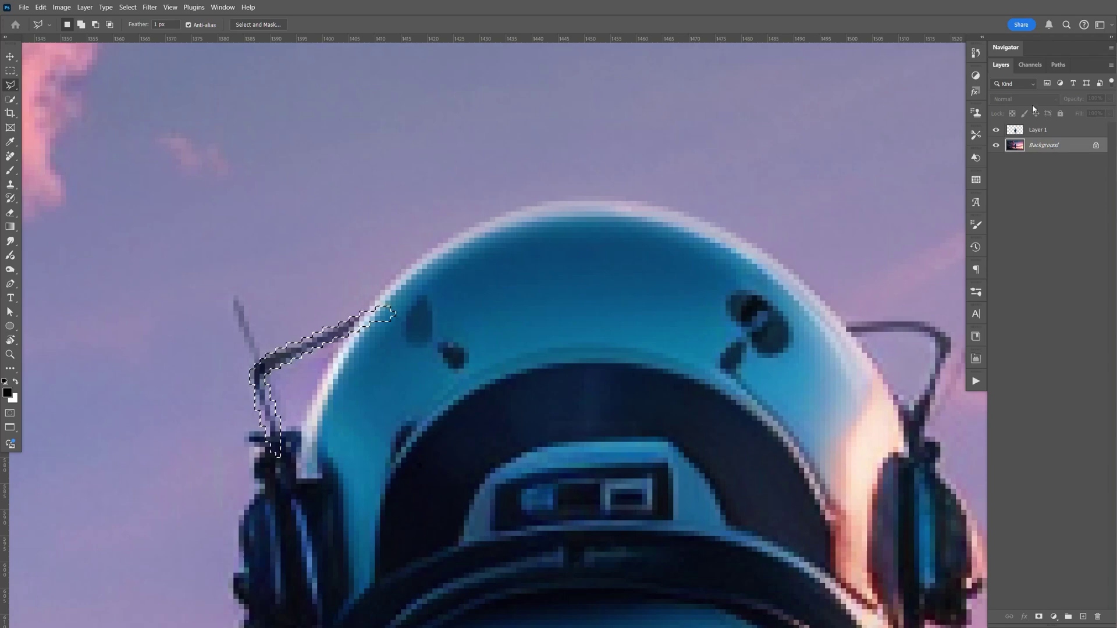
pyautogui.hotkey('ctrl', 'j')
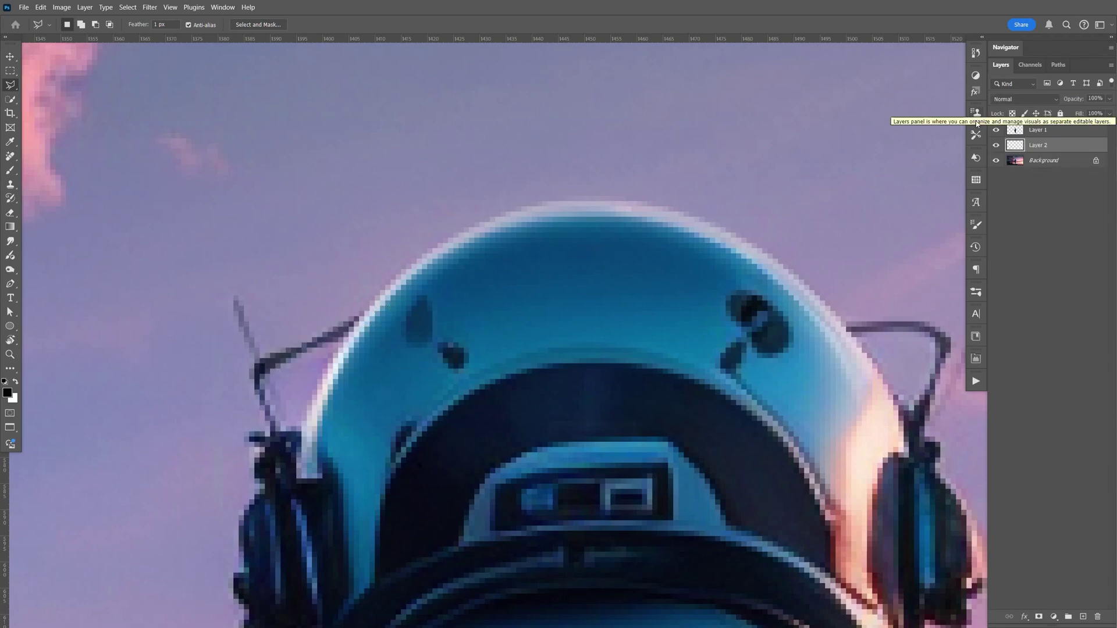
# - Compare the antenna cutout with the original image, leaving the Background layer hidden
pyautogui.click(997, 161)
pyautogui.click(997, 146)
pyautogui.click(997, 147)
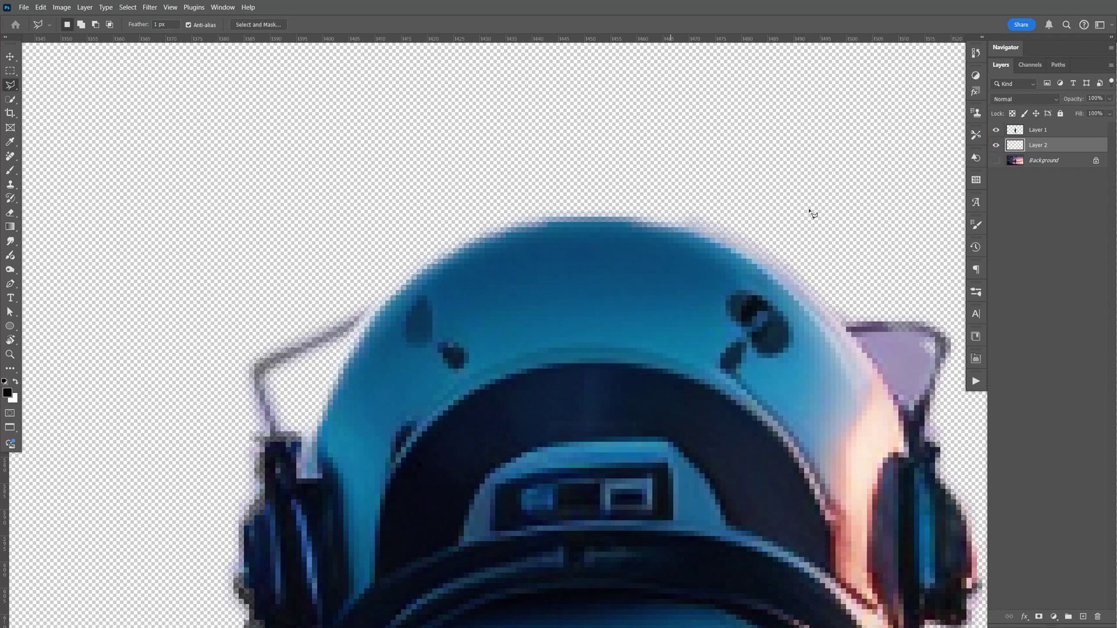
pyautogui.click(997, 161)
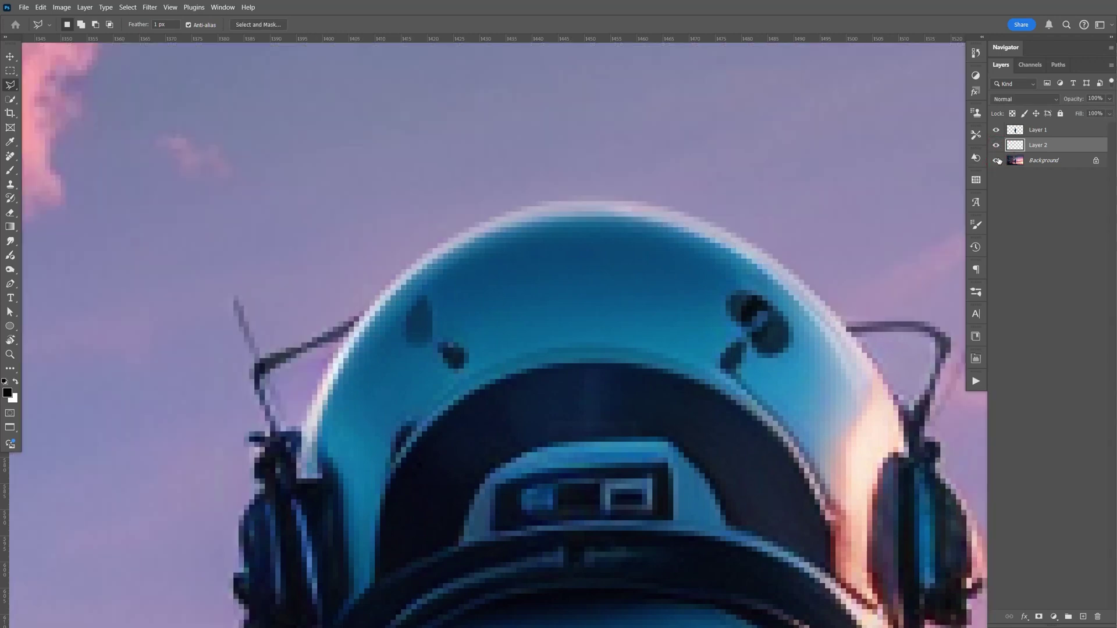
pyautogui.click(997, 160)
# - Outline the purple sky patch inside the helmet's right antenna, delete it from Layer 1 and clear the selection
pyautogui.scroll(-3, 840, 265)
pyautogui.hscroll(5, 840, 265)
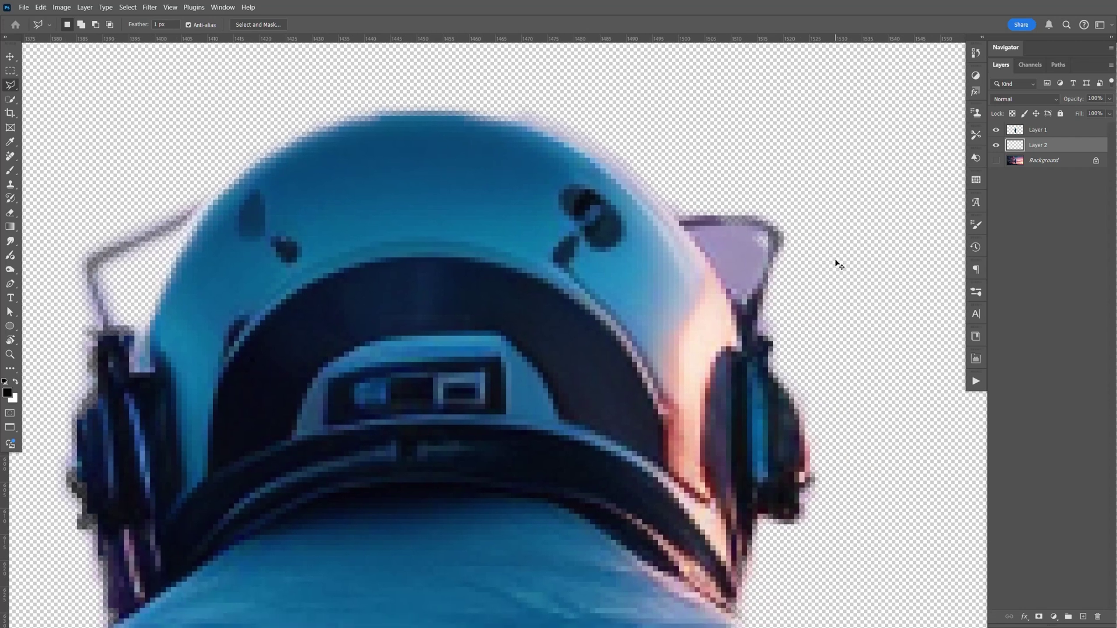
pyautogui.scroll(6, 840, 265)
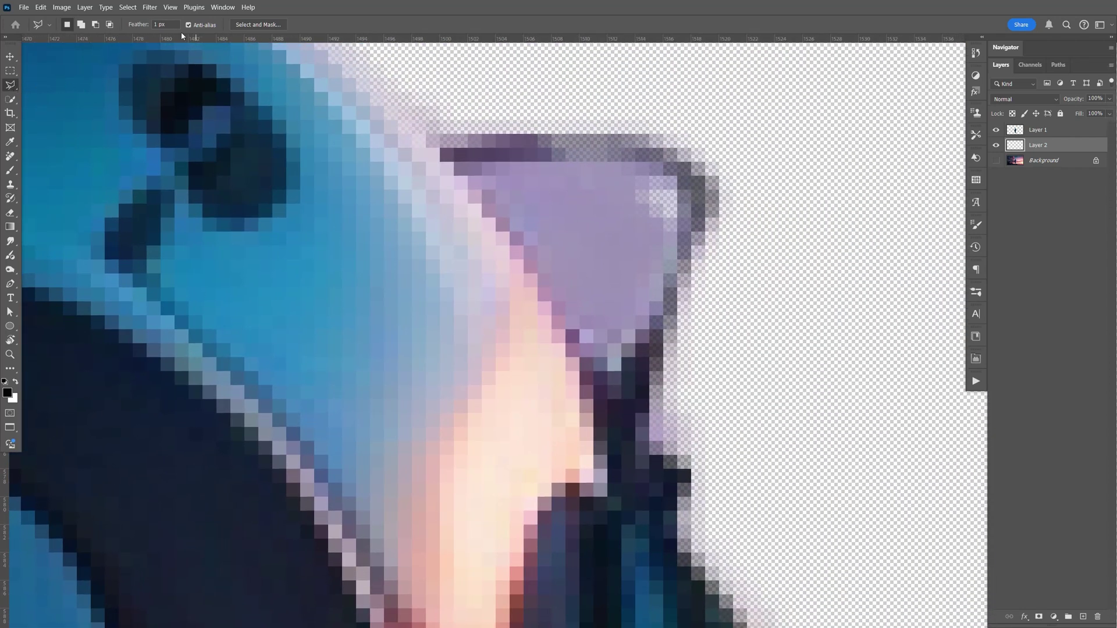
pyautogui.click(651, 172)
pyautogui.click(675, 208)
pyautogui.click(677, 238)
pyautogui.click(599, 355)
pyautogui.click(460, 168)
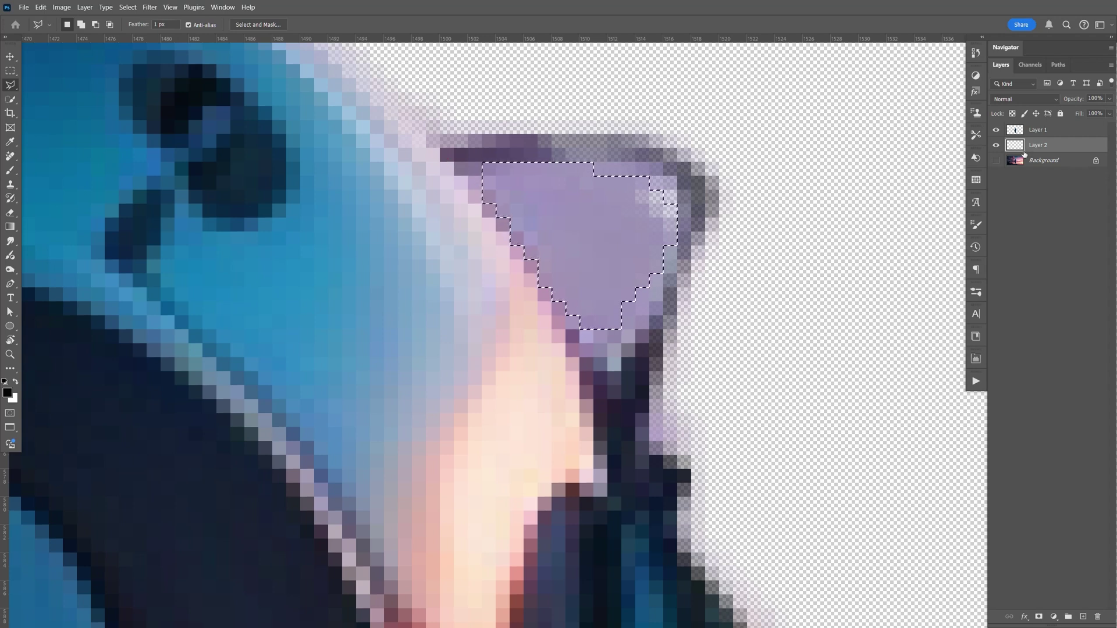
pyautogui.click(1043, 131)
pyautogui.press('Delete')
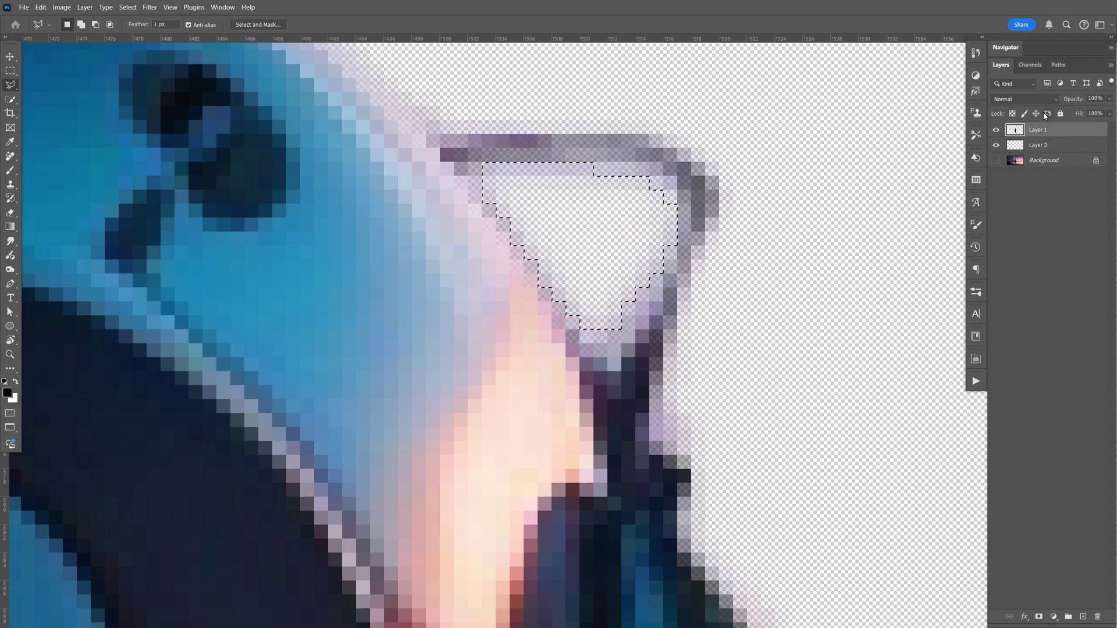
pyautogui.hotkey('ctrl', 'd')
# - Outline the pink sky sliver beside the astronaut's left thigh pocket, delete it from the cutout and clear the selection
pyautogui.hotkey('ctrl', '0')
pyautogui.press('z')
pyautogui.moveTo(486, 422)
pyautogui.mouseDown()
pyautogui.moveTo(559, 459)
pyautogui.moveTo(554, 419)
pyautogui.mouseUp()
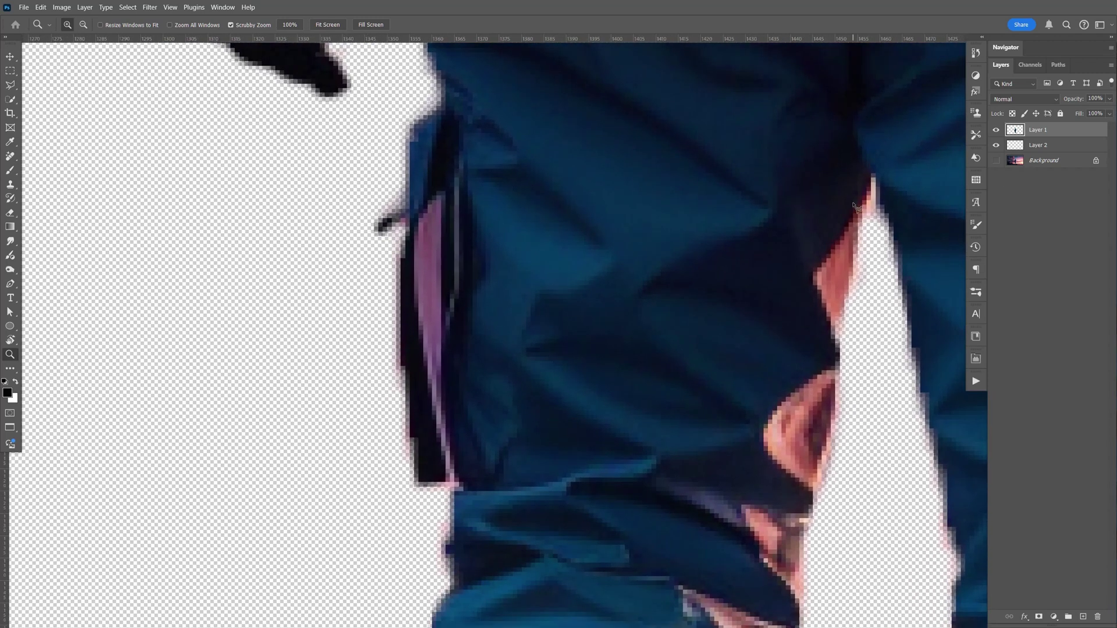
pyautogui.press('l')
pyautogui.click(442, 196)
pyautogui.click(443, 426)
pyautogui.click(457, 486)
pyautogui.click(418, 322)
pyautogui.click(415, 236)
pyautogui.click(442, 197)
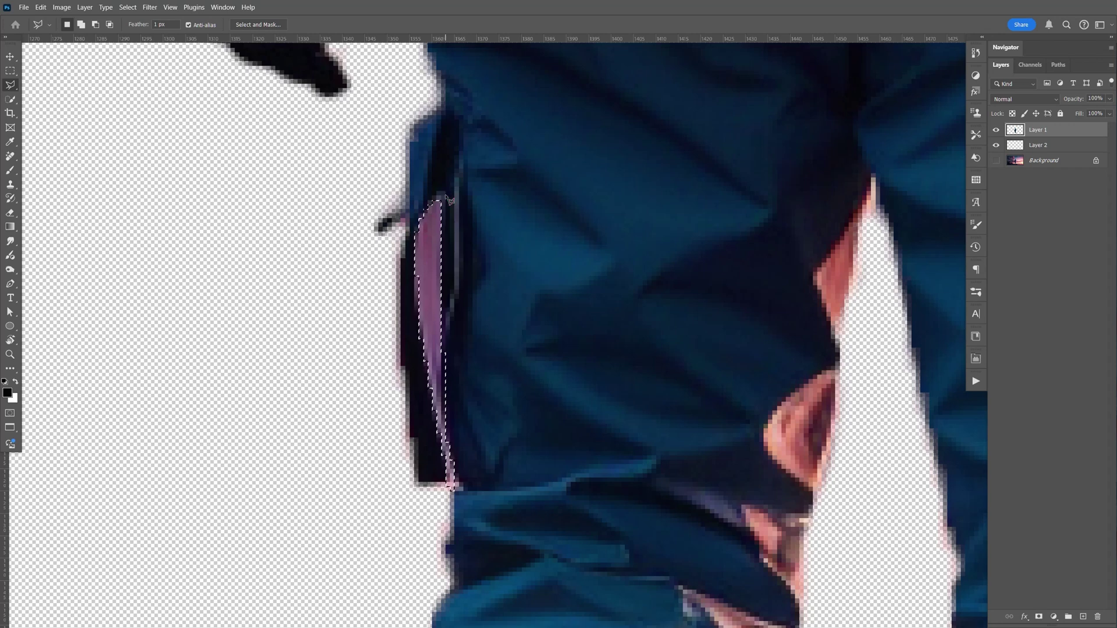
pyautogui.press('Delete')
pyautogui.hotkey('ctrl', 'd')
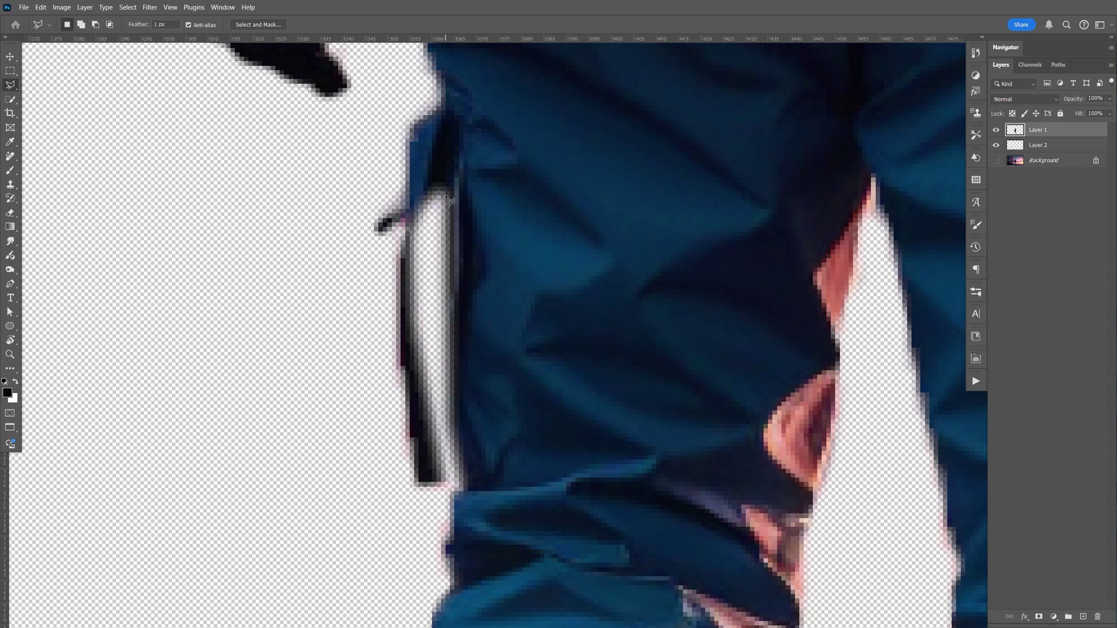
# - Merge Layer 1 and Layer 2 into one layer and rename it "astronaut"
pyautogui.hotkey('ctrl', '0')
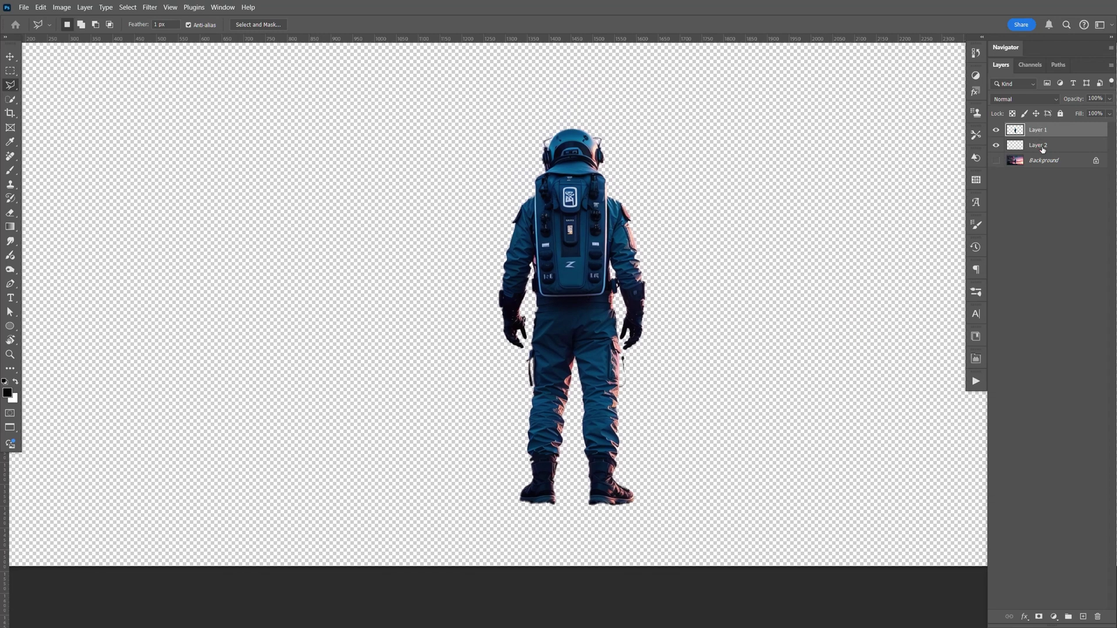
pyautogui.keyDown('shift'); pyautogui.click(1051, 146); pyautogui.keyUp('shift')
pyautogui.hotkey('ctrl', 'e')
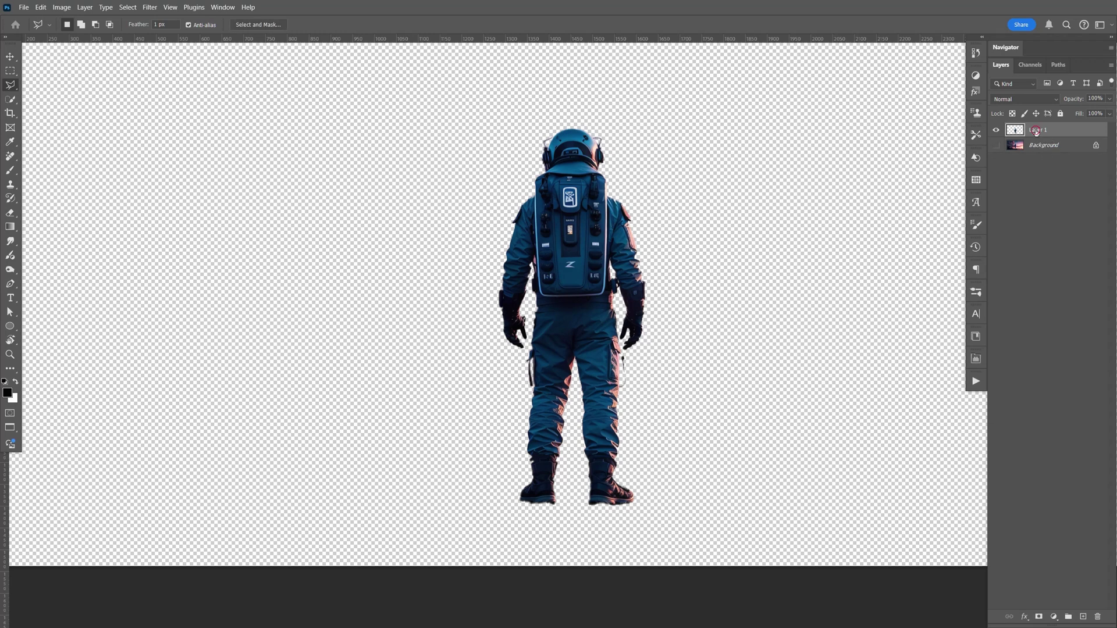
pyautogui.doubleClick(1039, 130)
pyautogui.write('astronaut')
pyautogui.press('Return')
# - Show the Background layer and select all of its dark rocks and mountains with an enlarged Quick Selection brush
pyautogui.click(996, 145)
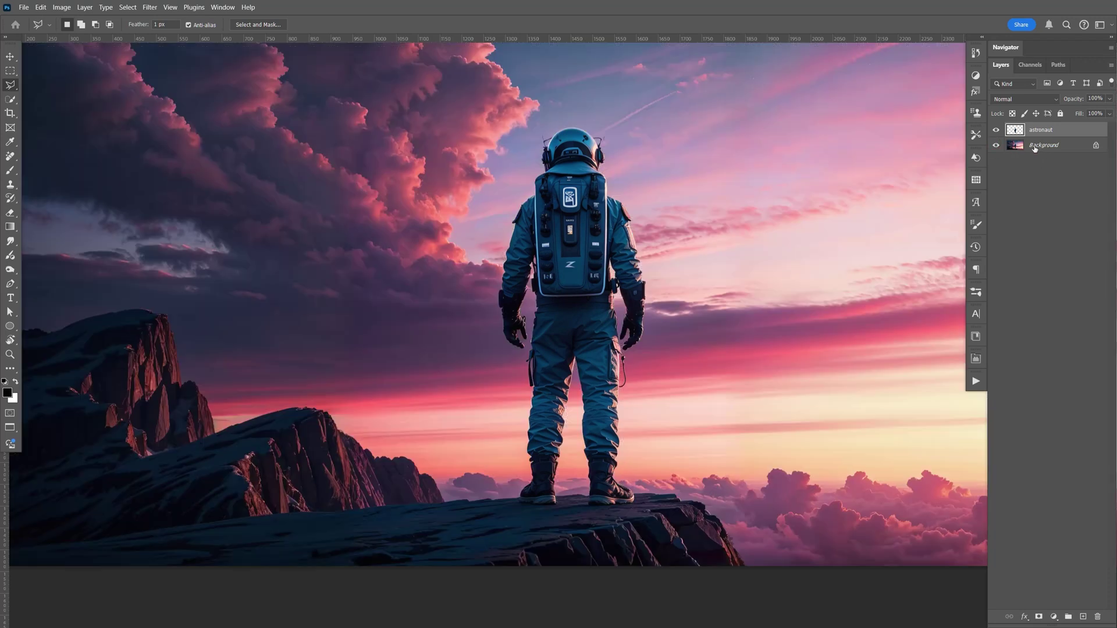
pyautogui.moveTo(667, 365); pyautogui.dragTo(788, 289)
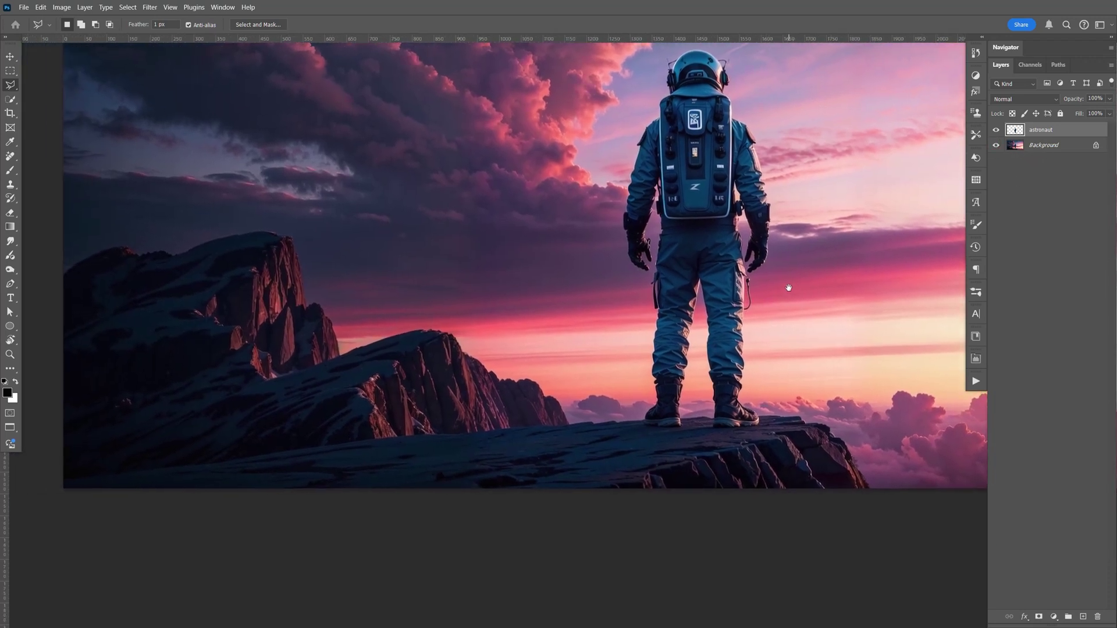
pyautogui.click(11, 99)
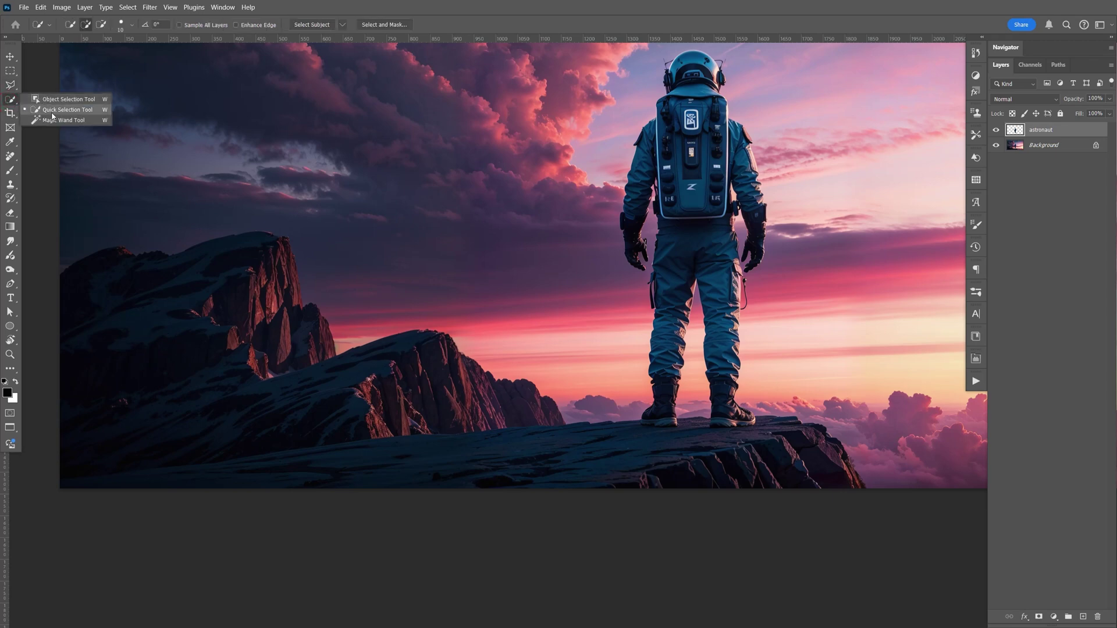
pyautogui.click(58, 111)
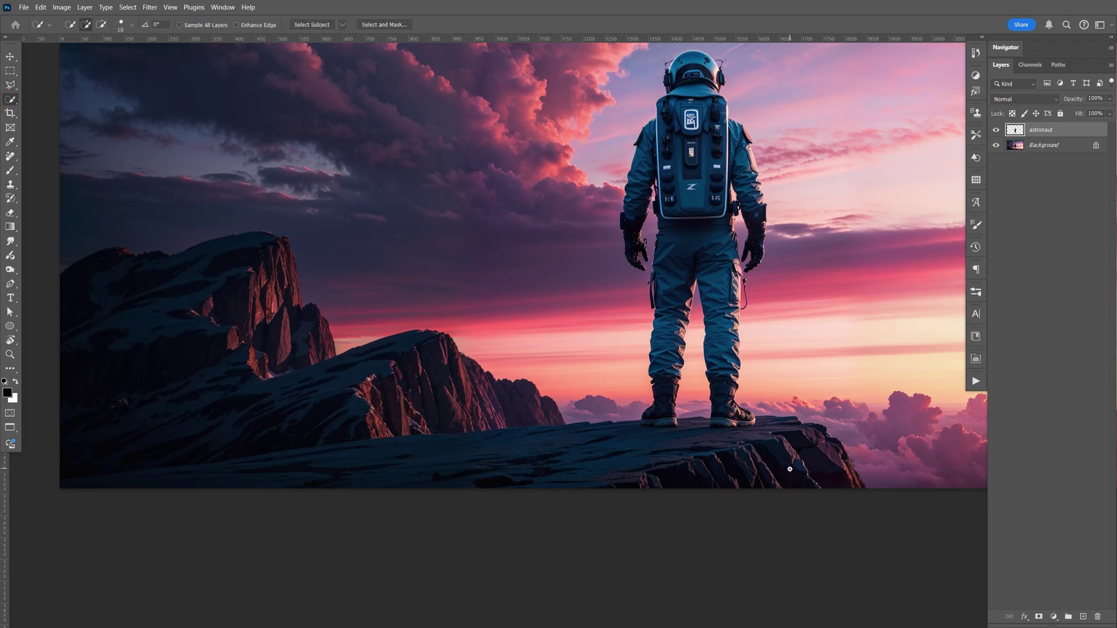
pyautogui.press(']')
pyautogui.press(']')
pyautogui.press(']')
pyautogui.press(']')
pyautogui.press(']')
pyautogui.press(']')
pyautogui.hotkey('alt', '[')
pyautogui.moveTo(826, 491)
pyautogui.mouseDown()
pyautogui.moveTo(726, 454)
pyautogui.moveTo(646, 469)
pyautogui.moveTo(167, 497)
pyautogui.mouseUp()
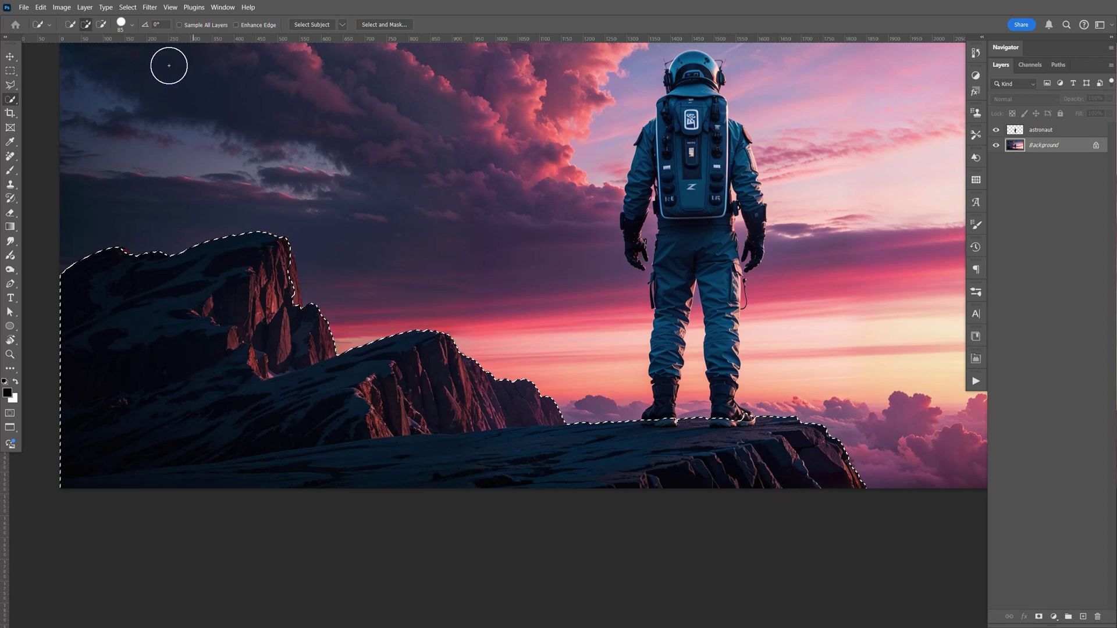
# - Subtract the distant mountains from the selection and copy the remaining foreground ledge from Background to a new layer
pyautogui.click(102, 26)
pyautogui.moveTo(60, 331)
pyautogui.mouseDown()
pyautogui.moveTo(431, 314)
pyautogui.moveTo(543, 371)
pyautogui.moveTo(130, 383)
pyautogui.moveTo(339, 388)
pyautogui.moveTo(369, 406)
pyautogui.moveTo(420, 413)
pyautogui.mouseUp()
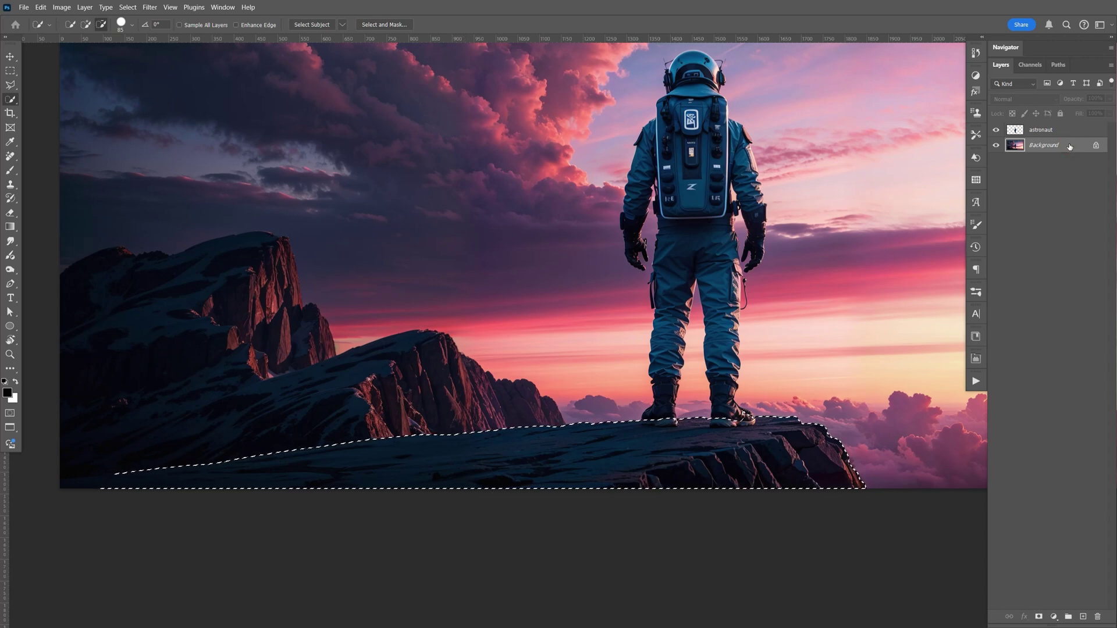
pyautogui.hotkey('ctrl', 'j')
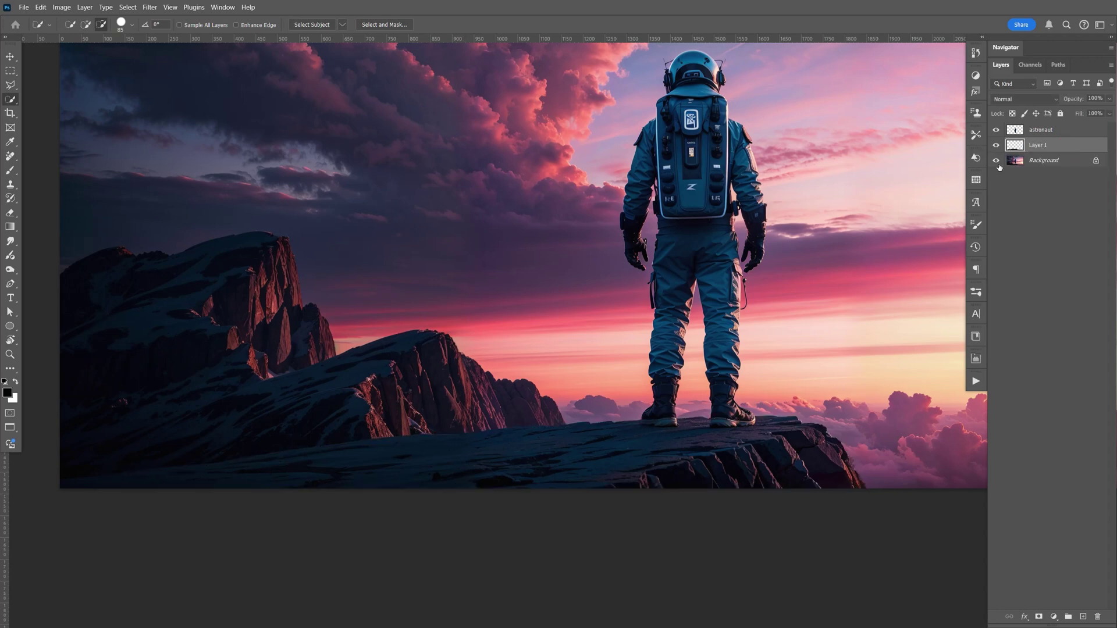
pyautogui.click(996, 160)
pyautogui.click(996, 161)
pyautogui.click(996, 161)
pyautogui.click(996, 161)
# - Outline the ledge's missing lower-left corner on the Background layer with the Polygonal Lasso and copy it to a new layer
pyautogui.click(1043, 160)
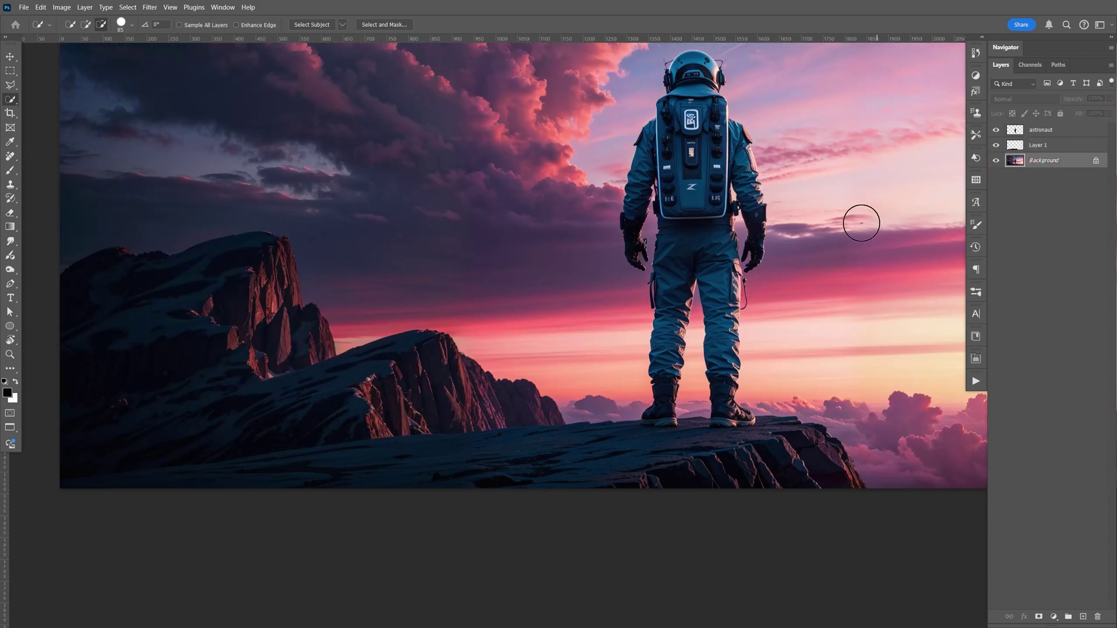
pyautogui.click(10, 85)
pyautogui.rightClick(10, 85)
pyautogui.click(53, 105)
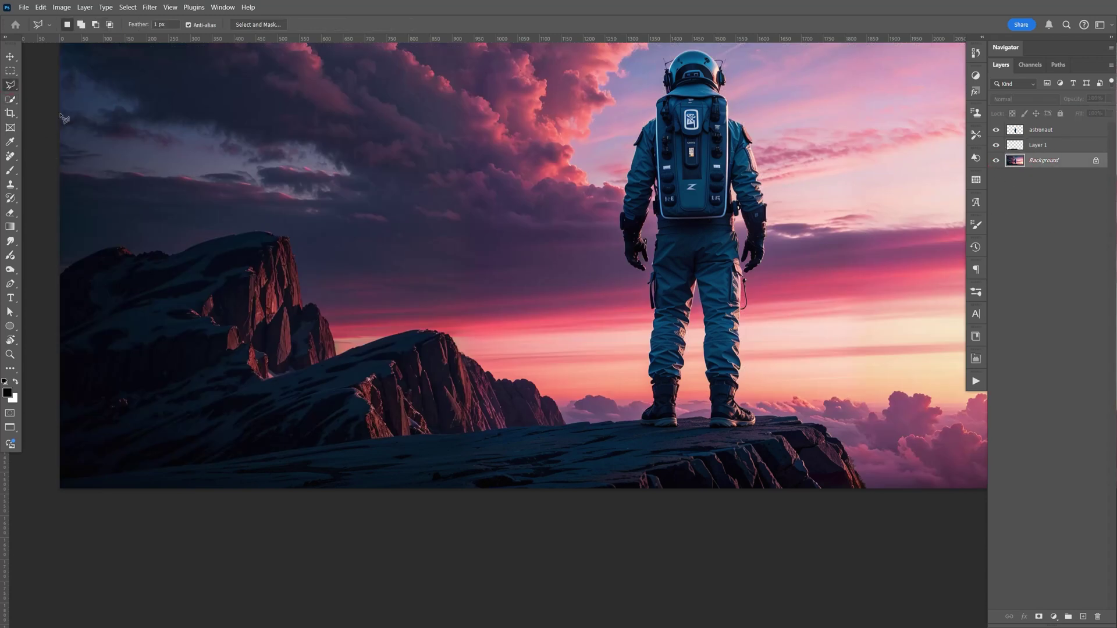
pyautogui.click(130, 472)
pyautogui.click(51, 480)
pyautogui.click(62, 527)
pyautogui.click(163, 543)
pyautogui.doubleClick(157, 481)
pyautogui.click(1069, 163)
pyautogui.hotkey('ctrl', 'j')
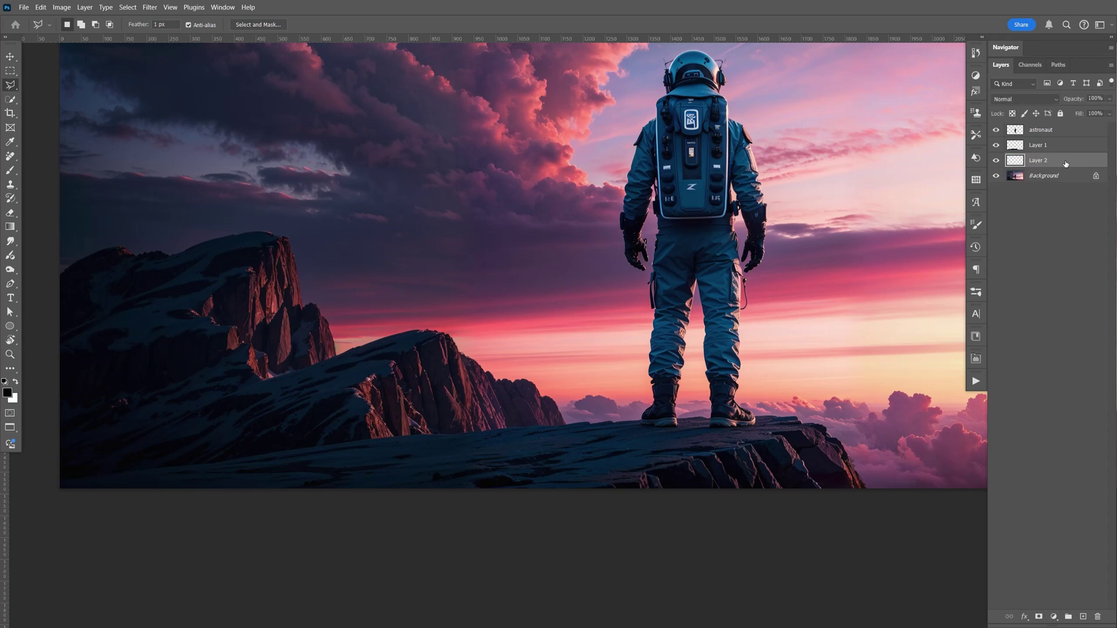
# - Hide the Background layer and merge the astronaut layer with both ledge pieces, Layer 1 and Layer 2
pyautogui.click(997, 176)
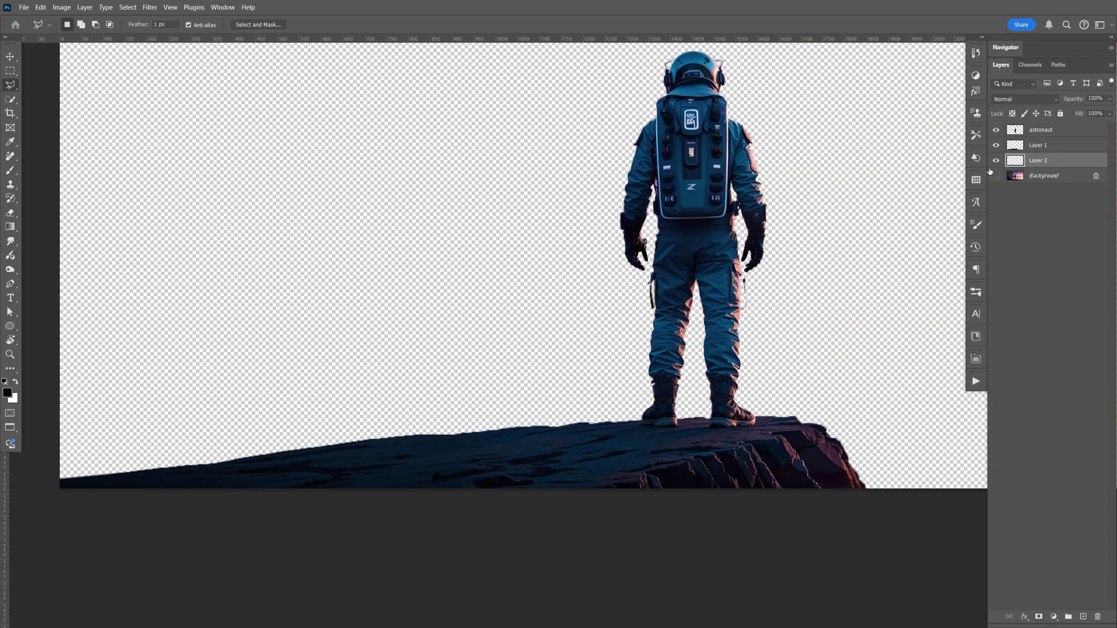
pyautogui.click(996, 163)
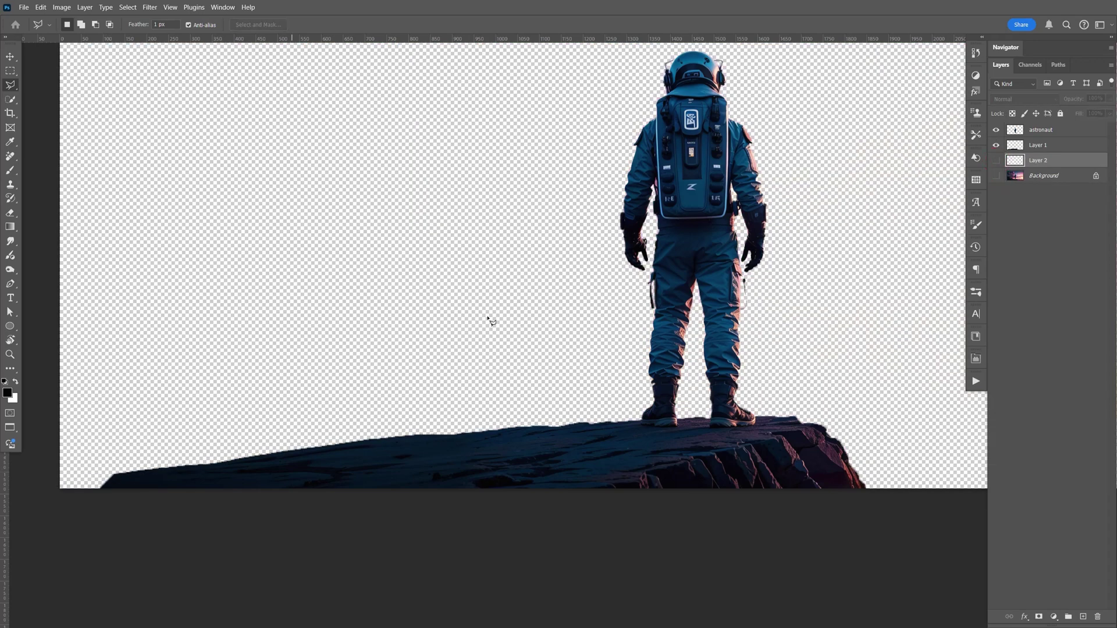
pyautogui.click(996, 160)
pyautogui.moveTo(918, 252); pyautogui.dragTo(872, 291)
pyautogui.keyDown('shift'); pyautogui.click(1066, 133); pyautogui.keyUp('shift')
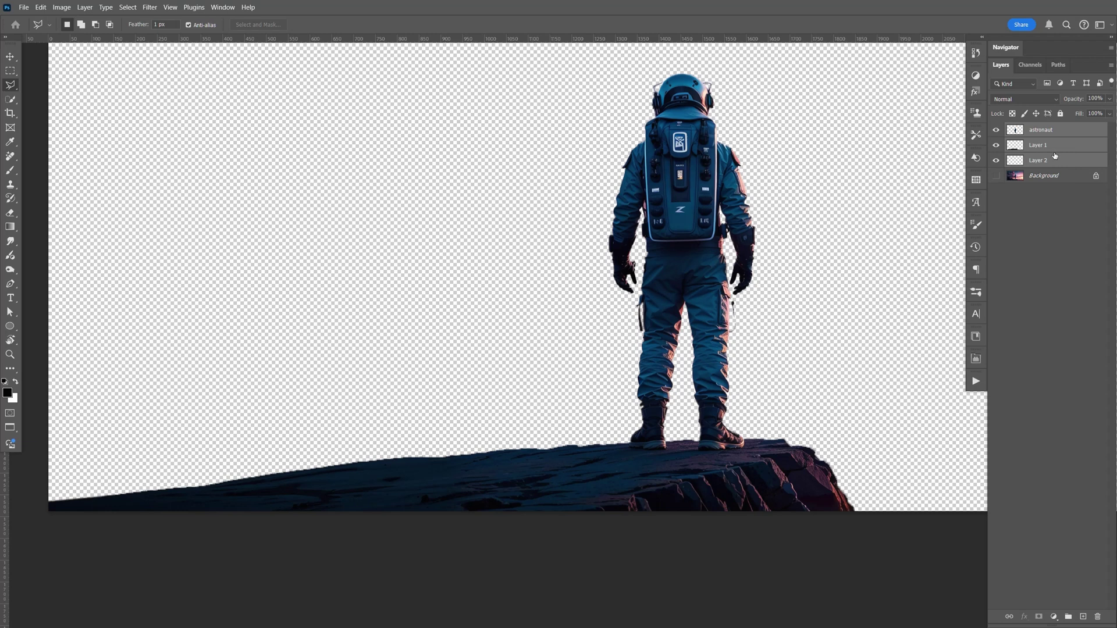
pyautogui.hotkey('ctrl', 'e')
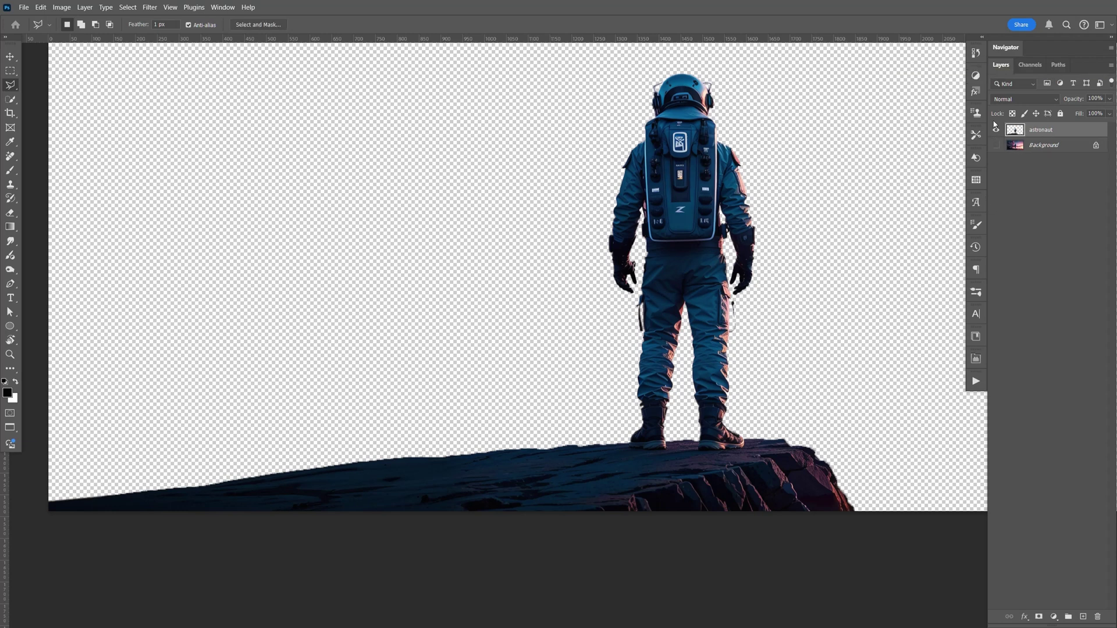
# - Show the Background layer, load the astronaut layer's outline as a selection and expand it by 7 pixels
pyautogui.click(996, 145)
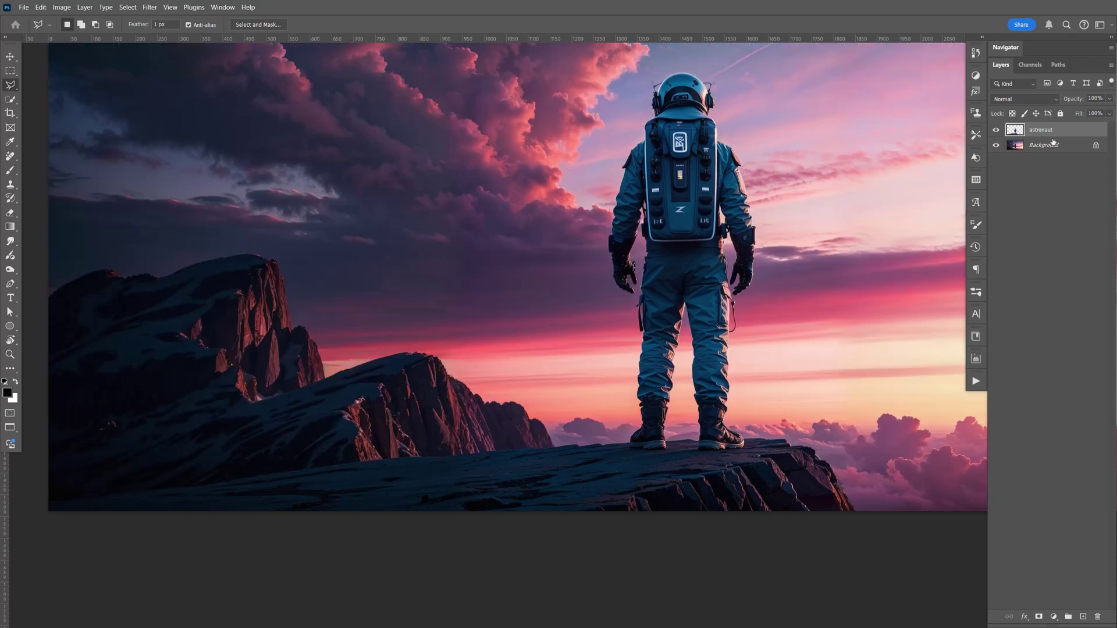
pyautogui.keyDown('ctrl'); pyautogui.click(1016, 131); pyautogui.keyUp('ctrl')
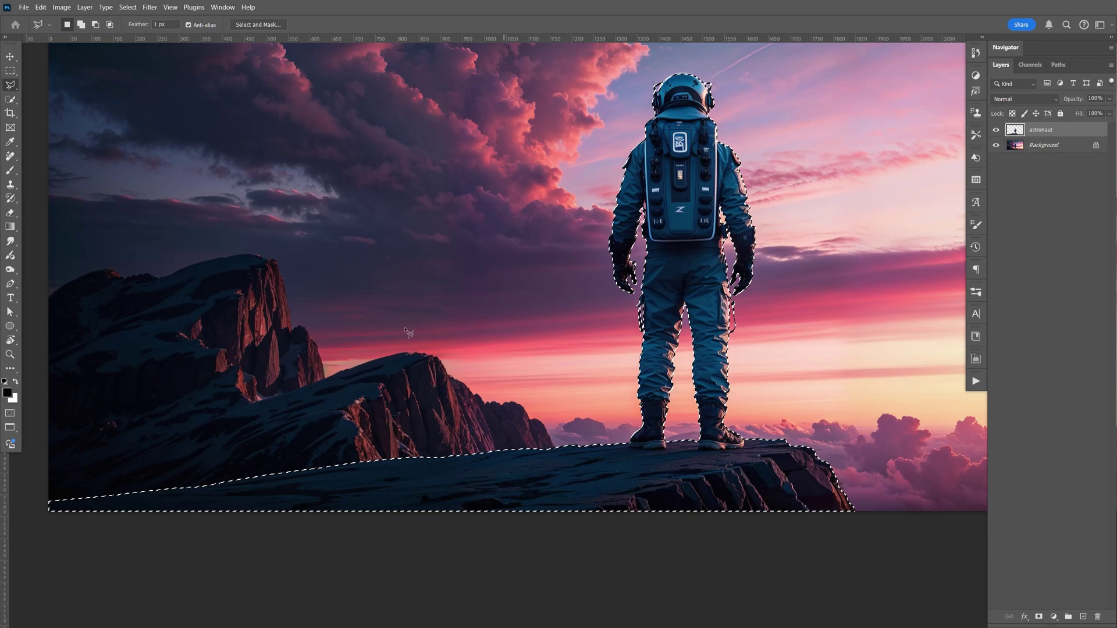
pyautogui.click(128, 7)
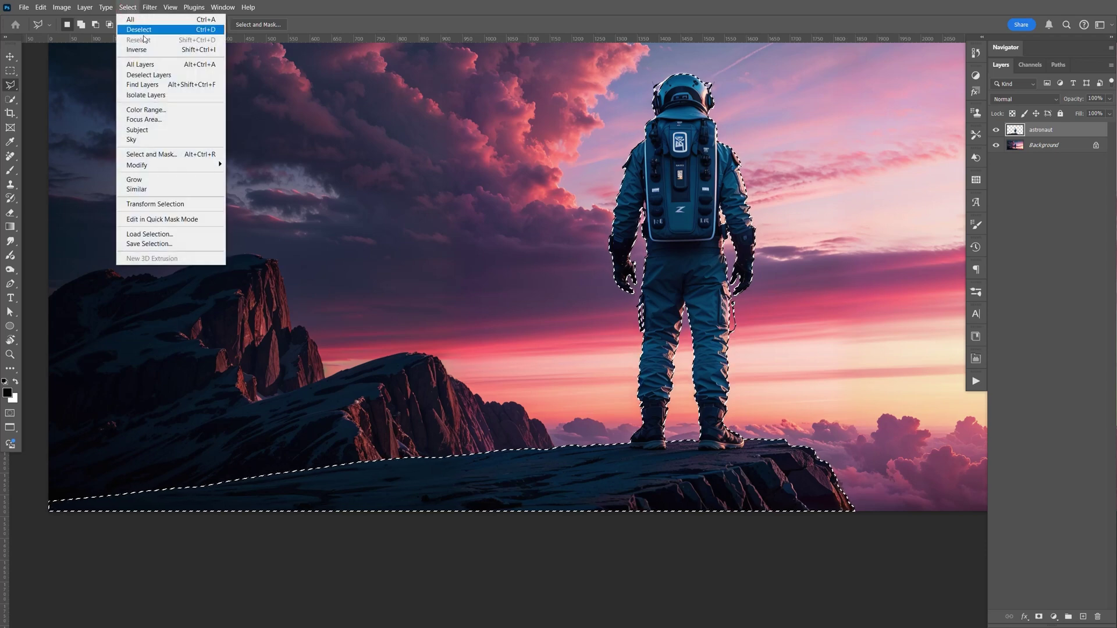
pyautogui.moveTo(199, 168)
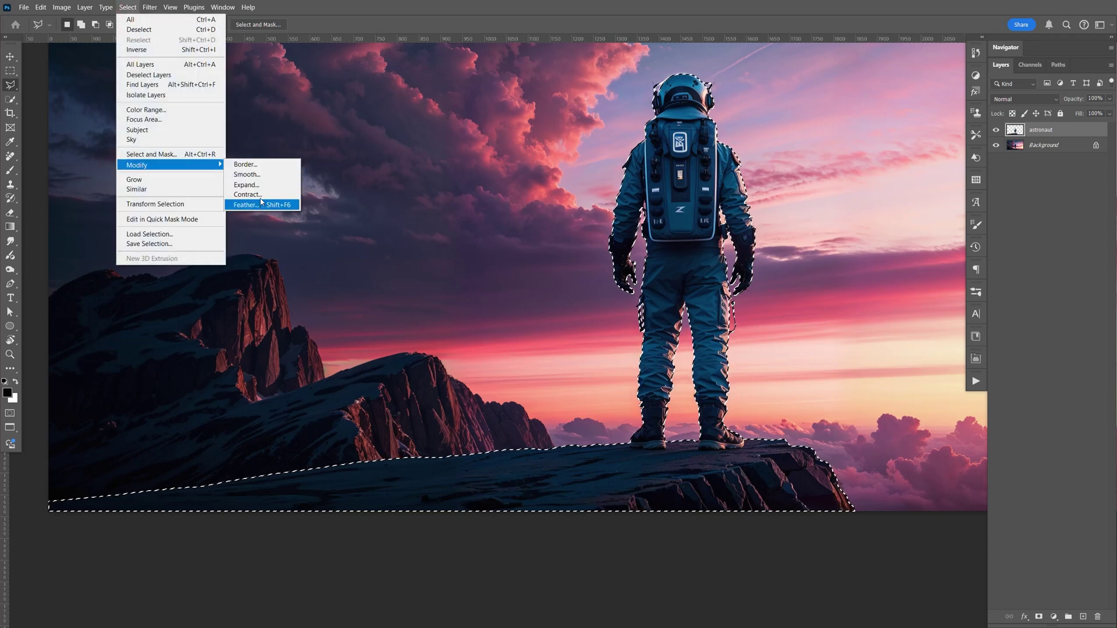
pyautogui.click(246, 185)
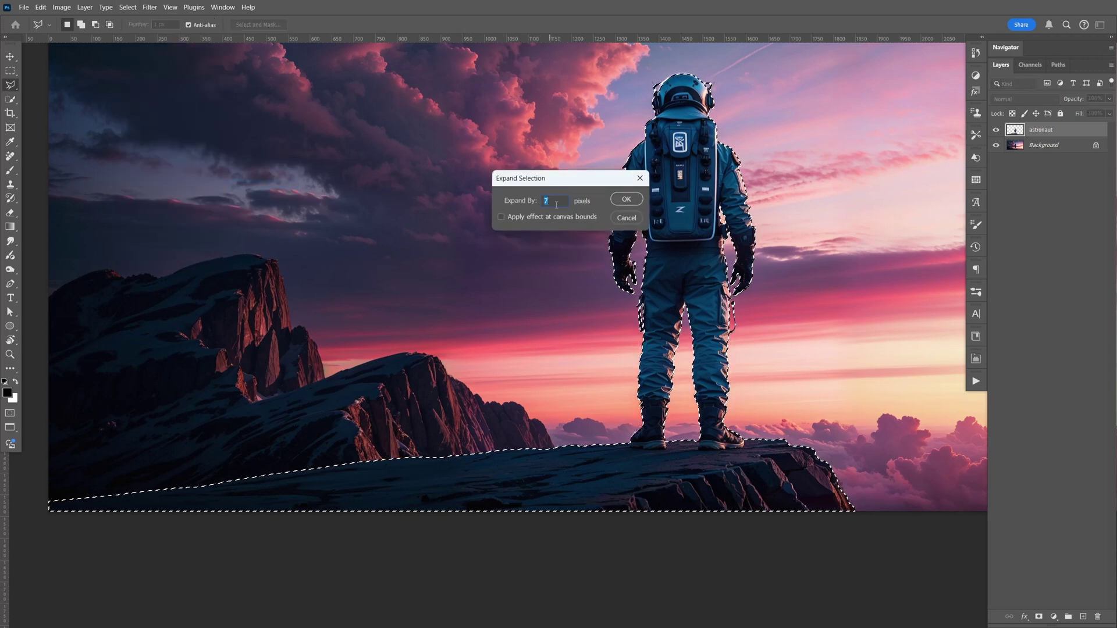
pyautogui.click(627, 200)
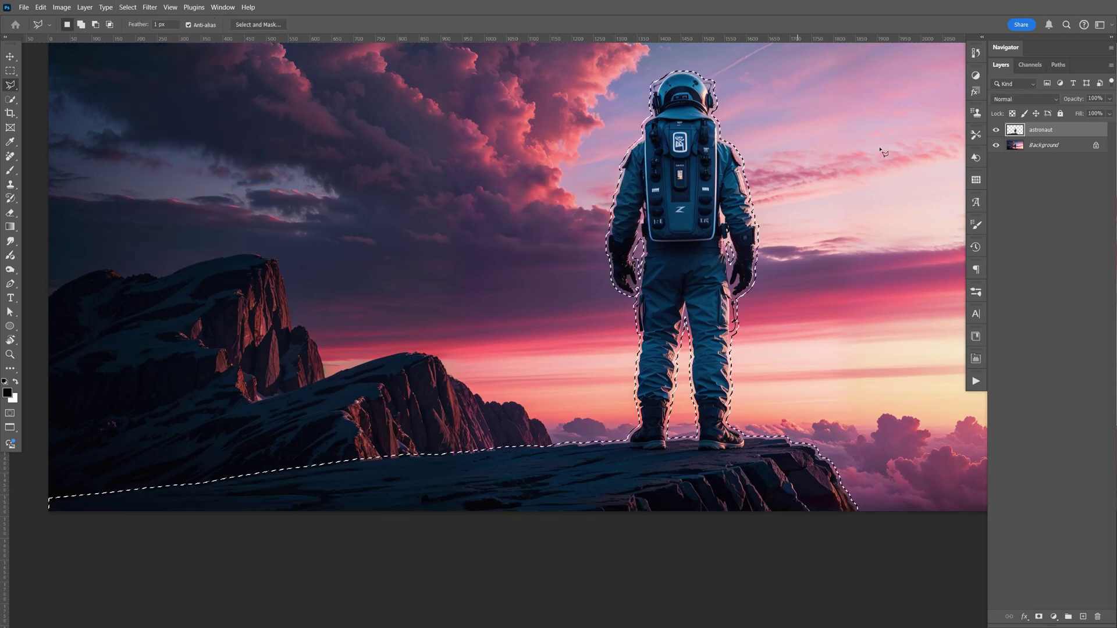
# - Hide the astronaut layer and run Generative Fill with an empty prompt on the selected area of Background
pyautogui.click(997, 130)
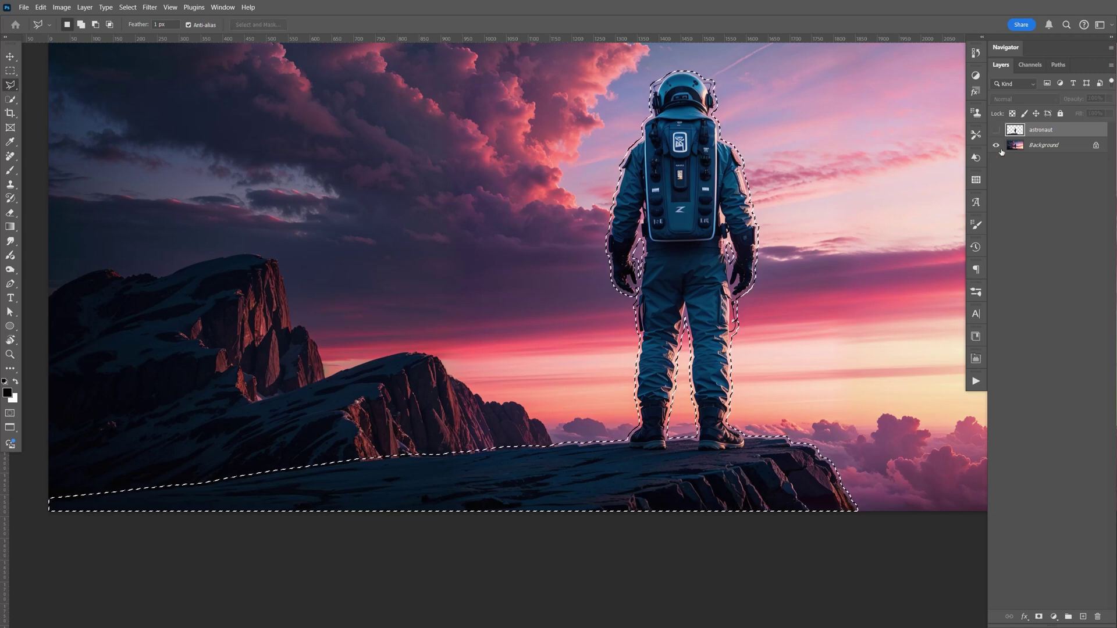
pyautogui.click(1057, 147)
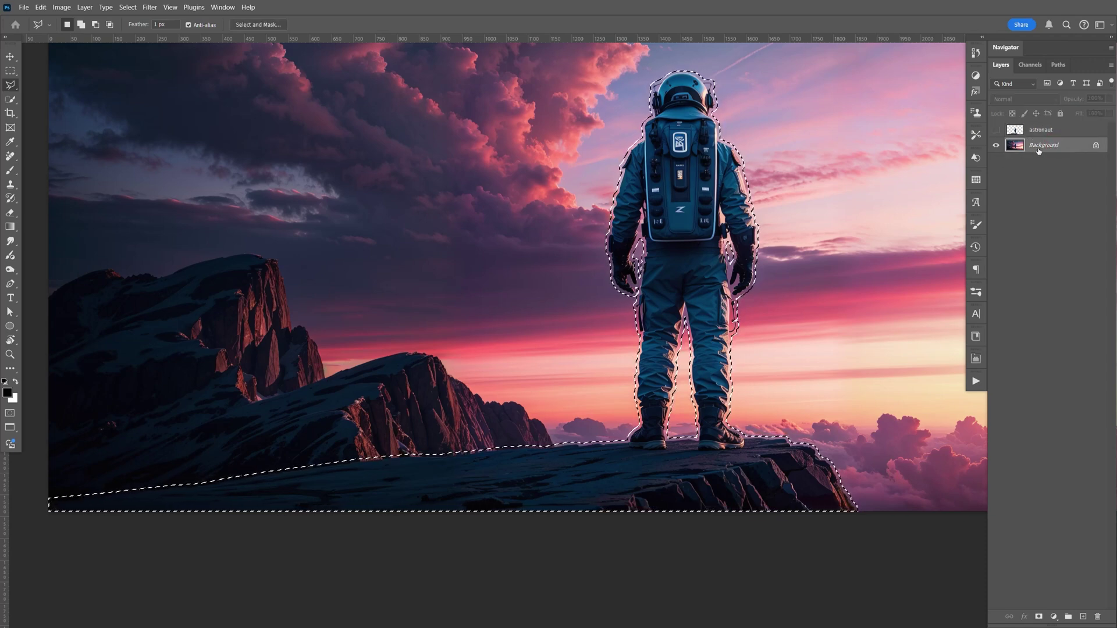
pyautogui.click(43, 9)
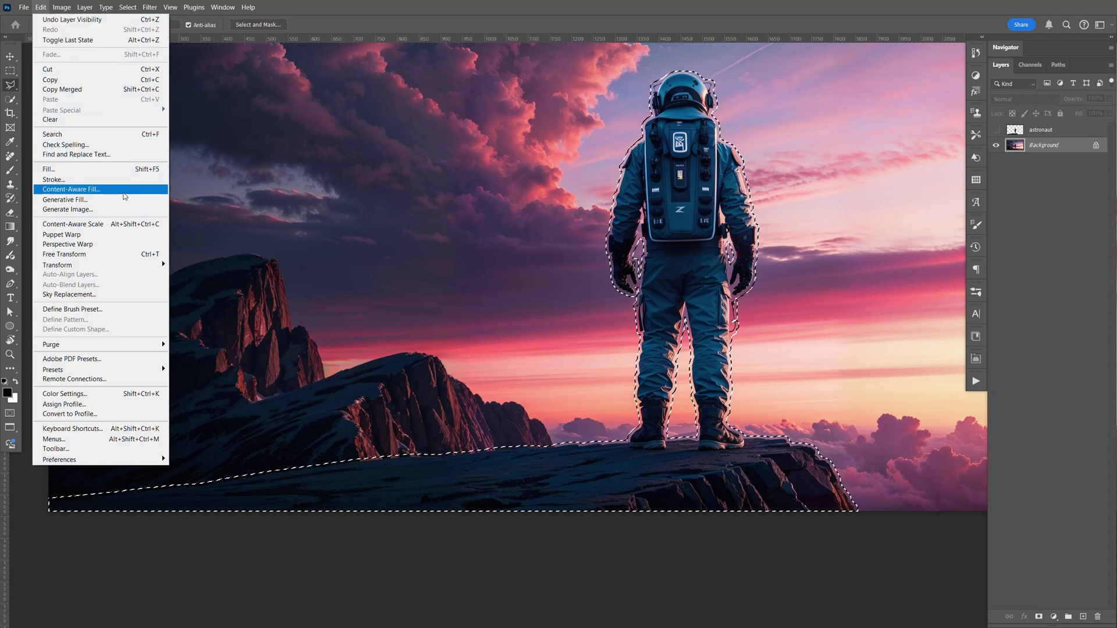
pyautogui.click(124, 201)
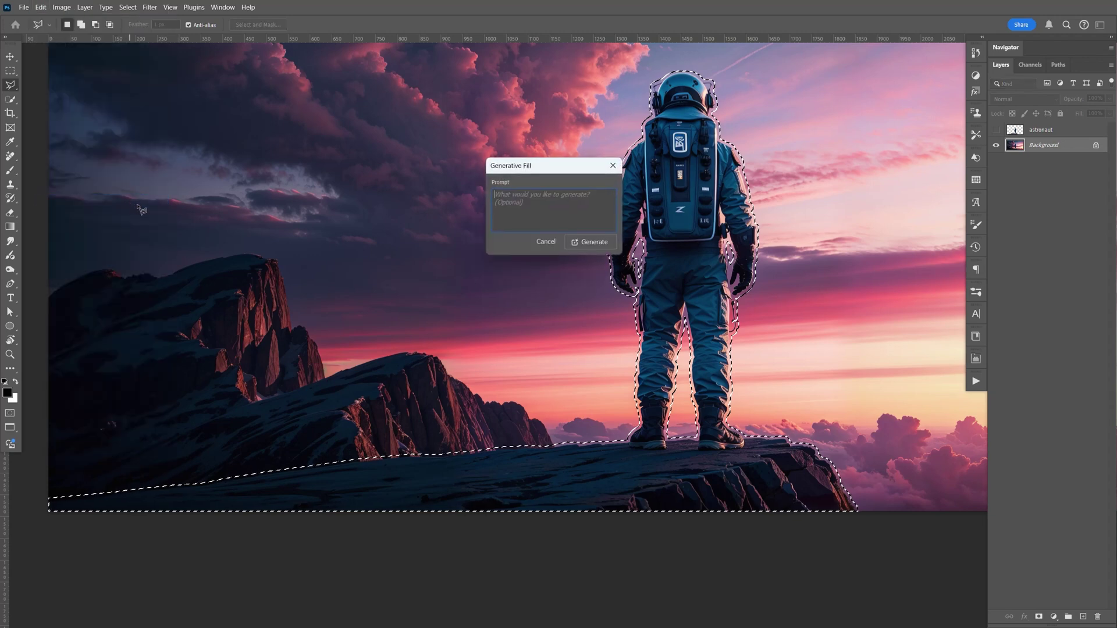
pyautogui.click(590, 243)
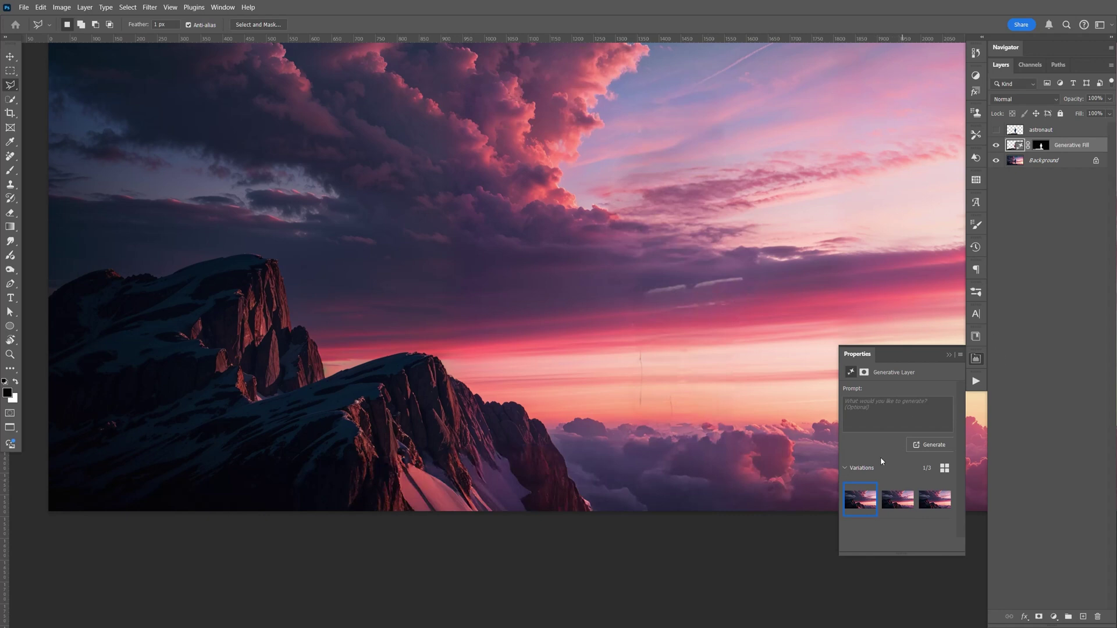
# - Compare the generated fill variations and keep the third one
pyautogui.click(897, 508)
pyautogui.click(922, 503)
pyautogui.click(868, 508)
pyautogui.click(897, 505)
pyautogui.click(934, 504)
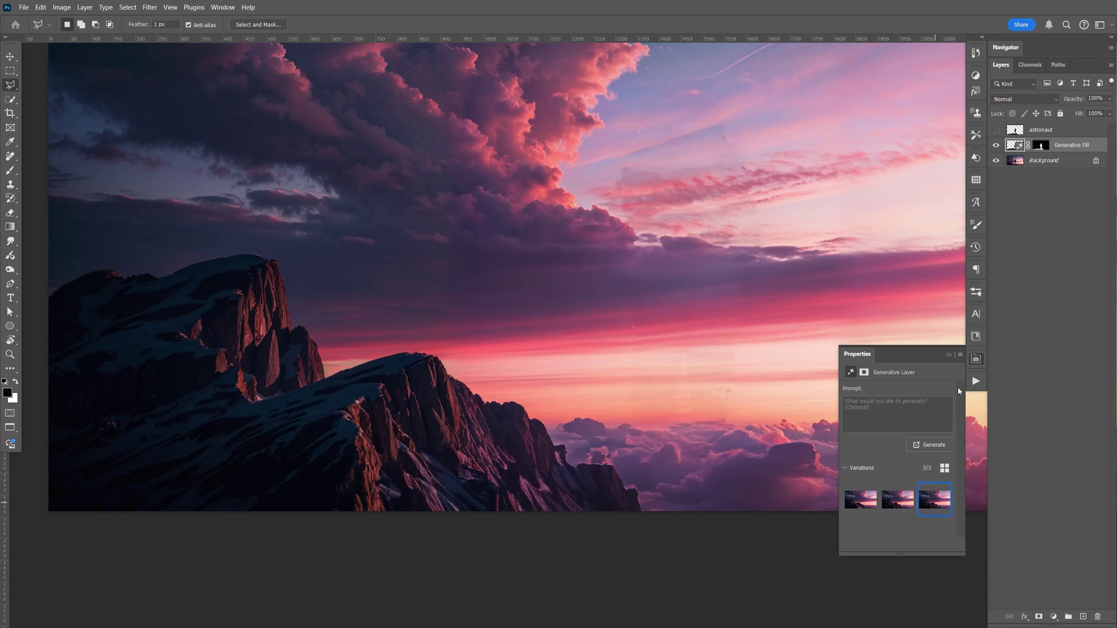
pyautogui.click(976, 365)
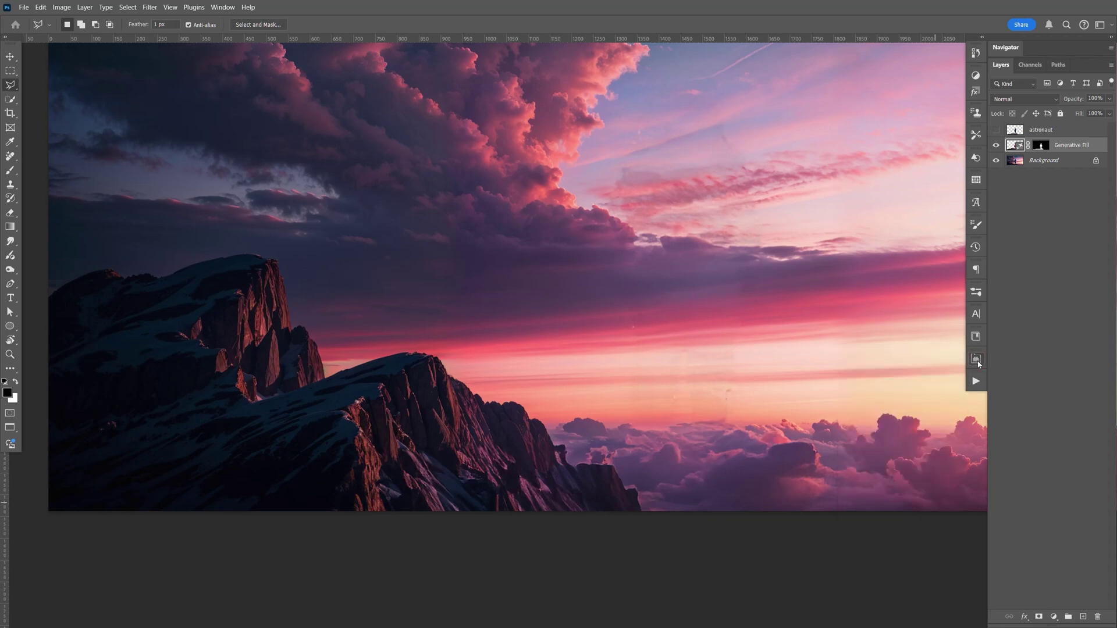
# - Duplicate the Background layer and merge the copy with the Generative Fill layer, leaving the merged layer visible
pyautogui.click(1053, 166)
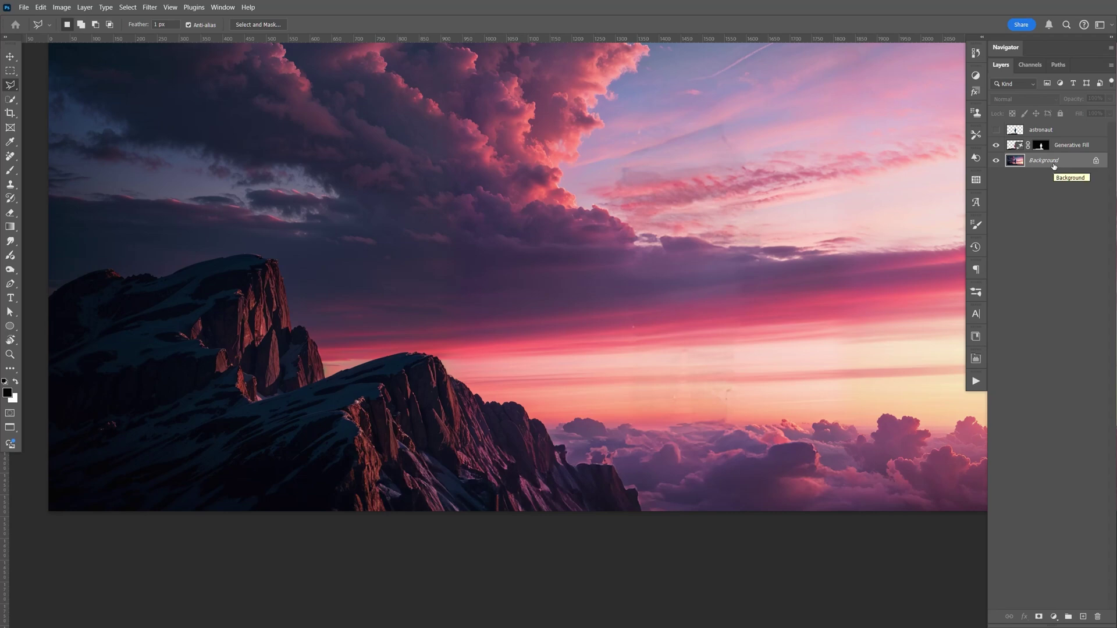
pyautogui.hotkey('ctrl', 'j')
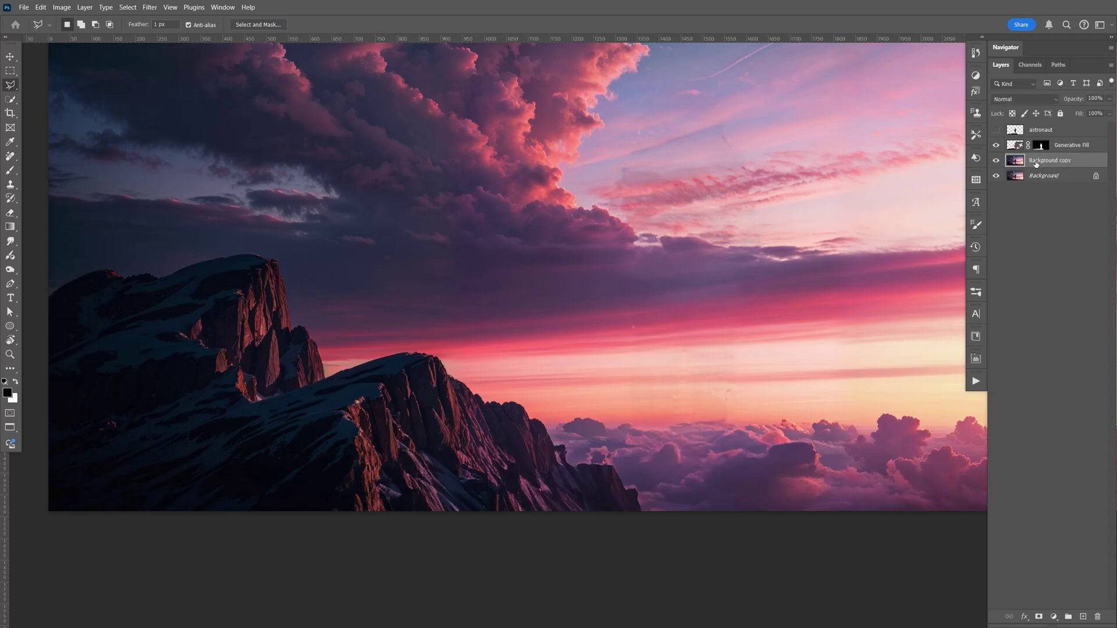
pyautogui.keyDown('shift'); pyautogui.click(1074, 149); pyautogui.keyUp('shift')
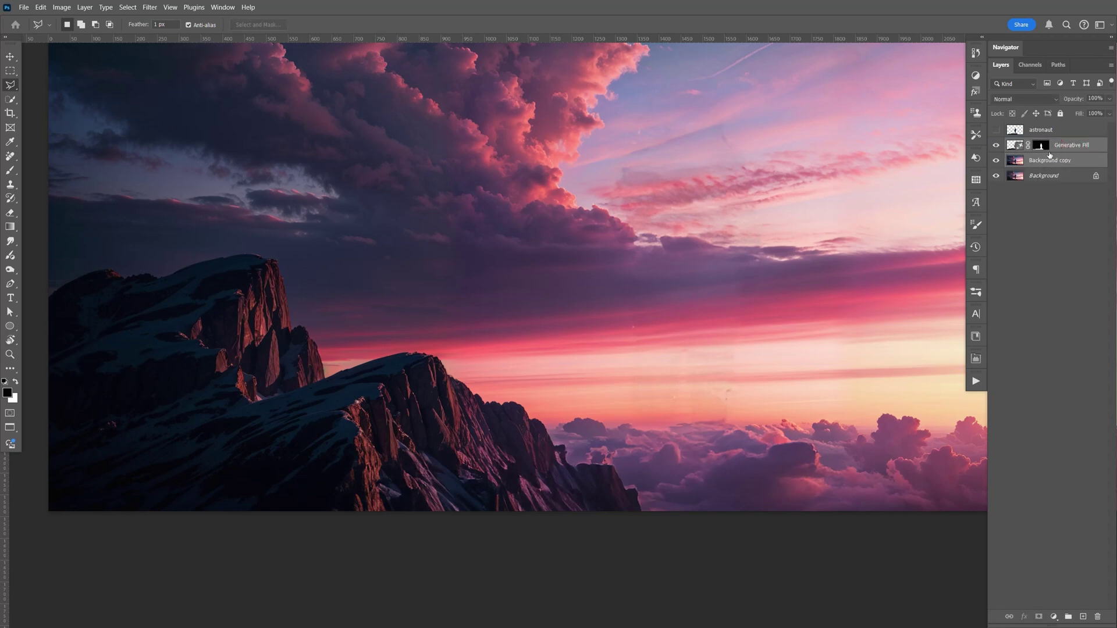
pyautogui.hotkey('ctrl', 'e')
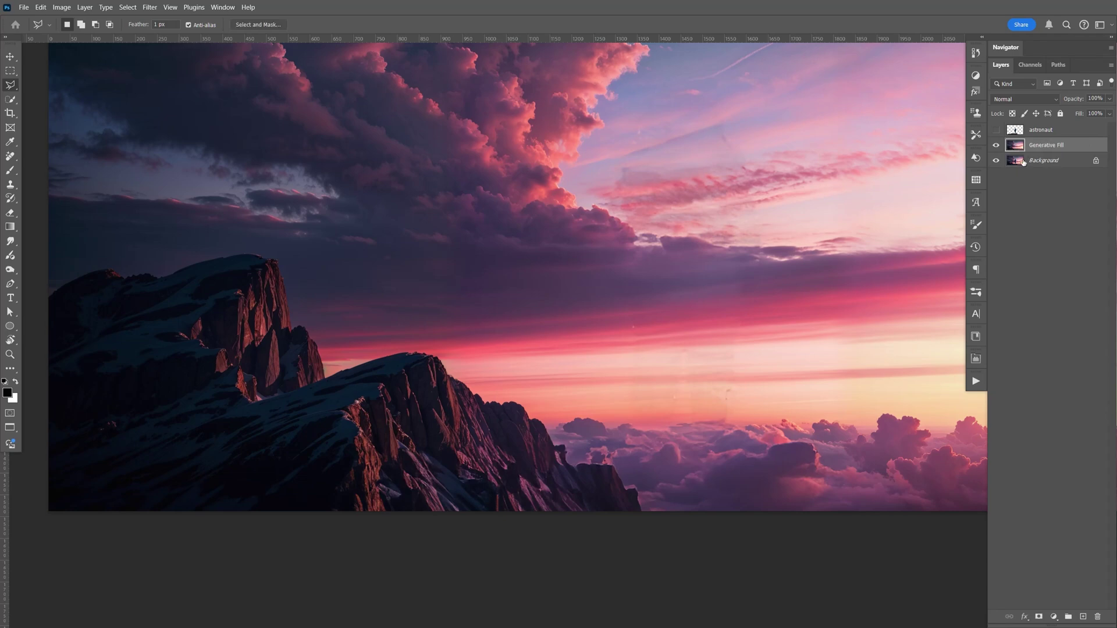
pyautogui.click(996, 146)
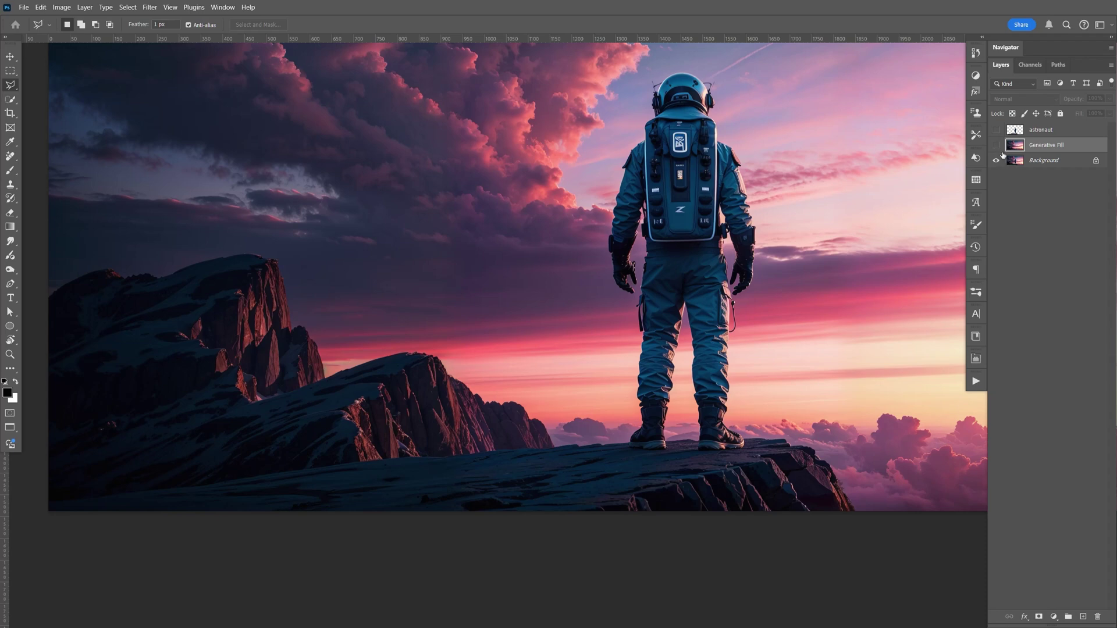
pyautogui.click(996, 145)
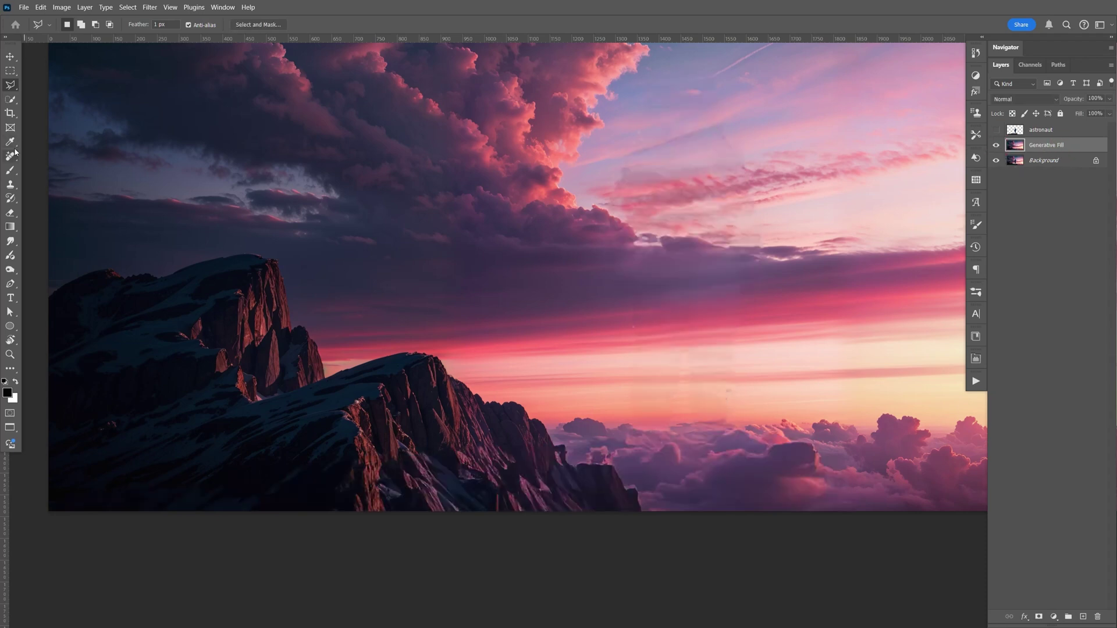
# - Select the mountains on the Generative Fill layer with the Quick Selection tool in add mode
pyautogui.click(10, 99)
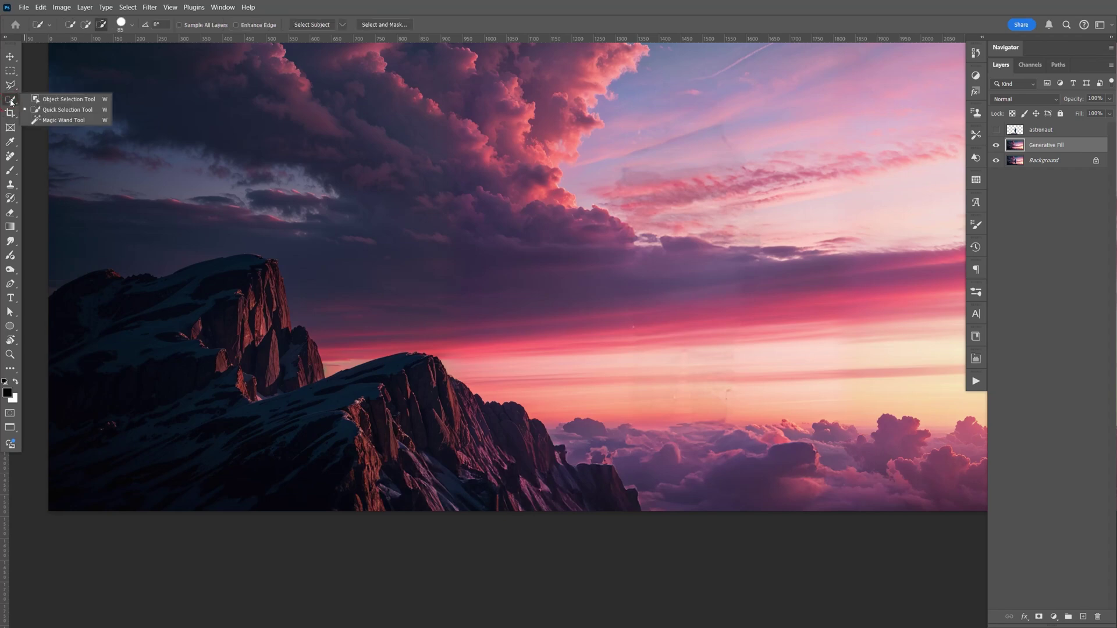
pyautogui.click(60, 111)
pyautogui.click(86, 25)
pyautogui.moveTo(65, 350)
pyautogui.mouseDown()
pyautogui.moveTo(95, 339)
pyautogui.moveTo(444, 444)
pyautogui.moveTo(561, 506)
pyautogui.moveTo(429, 501)
pyautogui.moveTo(252, 361)
pyautogui.moveTo(268, 375)
pyautogui.moveTo(520, 326)
pyautogui.moveTo(545, 570)
pyautogui.mouseUp()
# - Reduce the Quick Selection brush to 15 pixels and add the missed cliff edge of the taller mountain to the selection
pyautogui.scroll(5, 268, 375)
pyautogui.press('[')
pyautogui.press('[')
pyautogui.press('[')
pyautogui.press('[')
pyautogui.press('[')
pyautogui.press('[')
pyautogui.press('[')
pyautogui.press('[')
pyautogui.press('[')
pyautogui.press('[')
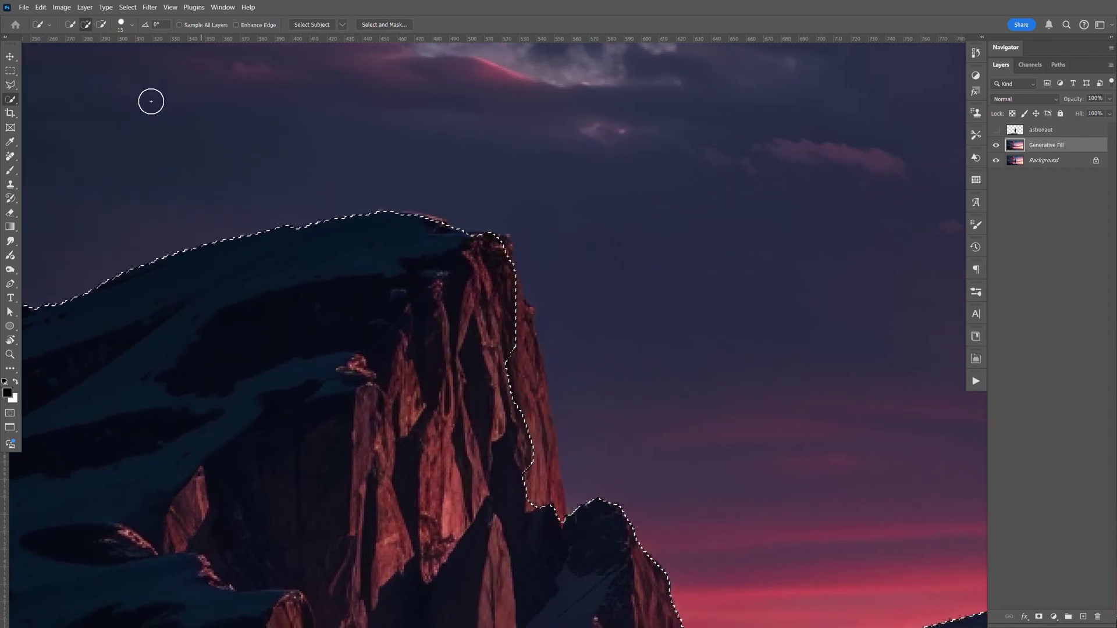
pyautogui.rightClick(150, 101)
pyautogui.press('Escape')
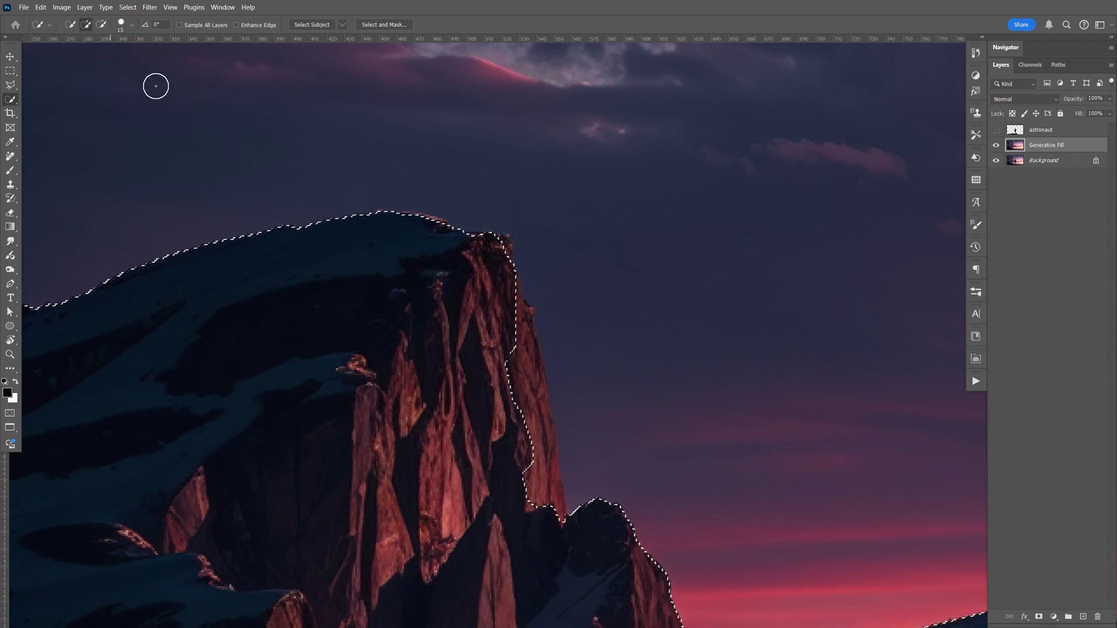
pyautogui.moveTo(512, 330)
pyautogui.mouseDown()
pyautogui.moveTo(535, 519)
pyautogui.moveTo(530, 458)
pyautogui.moveTo(547, 541)
pyautogui.mouseUp()
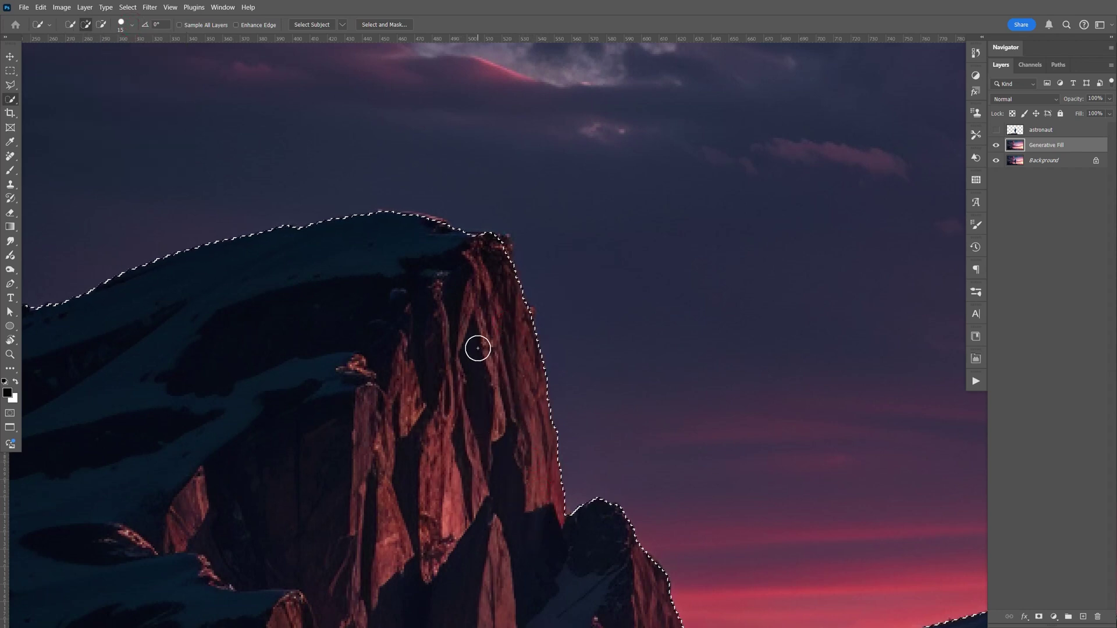
# - Copy the selected mountains to a new layer and rename that layer "rock 2"
pyautogui.hotkey('ctrl', '-')
pyautogui.hotkey('ctrl', '-')
pyautogui.hotkey('ctrl', '-')
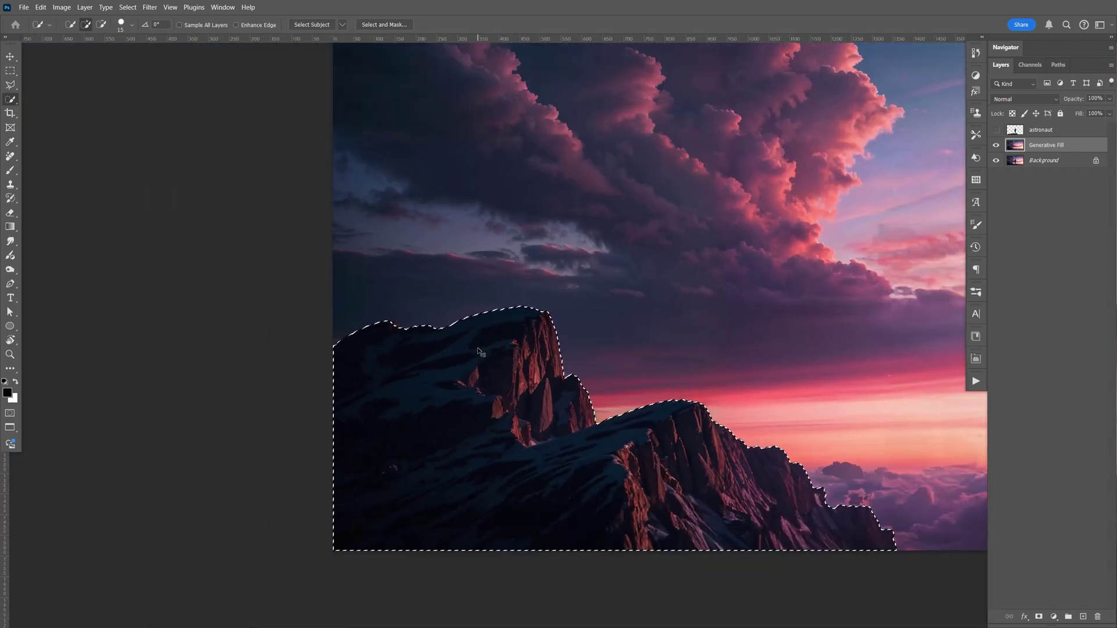
pyautogui.hotkey('ctrl', '-')
pyautogui.hscroll(-5, 748, 337)
pyautogui.hotkey('ctrl', 'j')
pyautogui.hscroll(3, 850, 247)
pyautogui.scroll(2, 838, 259)
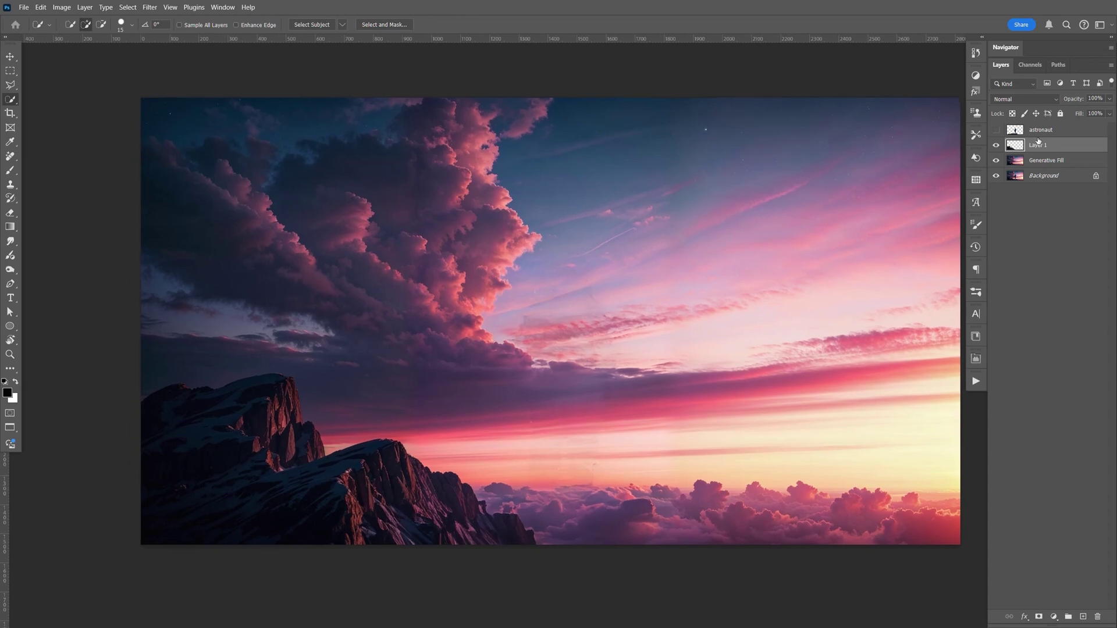
pyautogui.doubleClick(1038, 145)
pyautogui.write('rock 2')
pyautogui.press('Return')
# - Load the rock 2 layer's outline as a selection and expand it by 7 pixels
pyautogui.keyDown('ctrl'); pyautogui.click(1016, 146); pyautogui.keyUp('ctrl')
pyautogui.click(128, 7)
pyautogui.moveTo(182, 171)
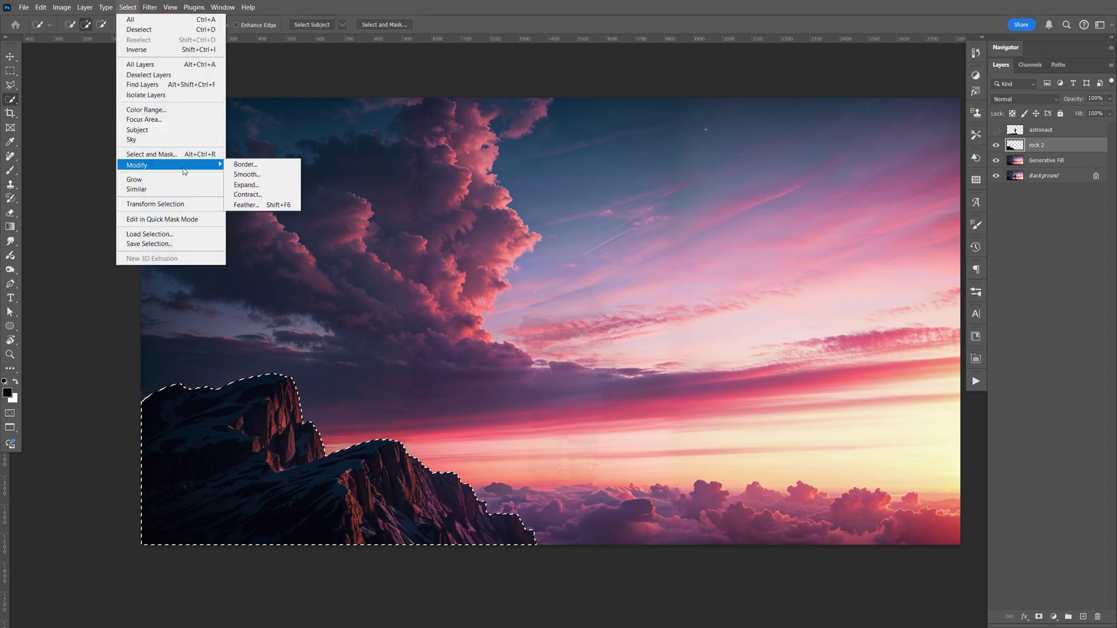
pyautogui.click(247, 185)
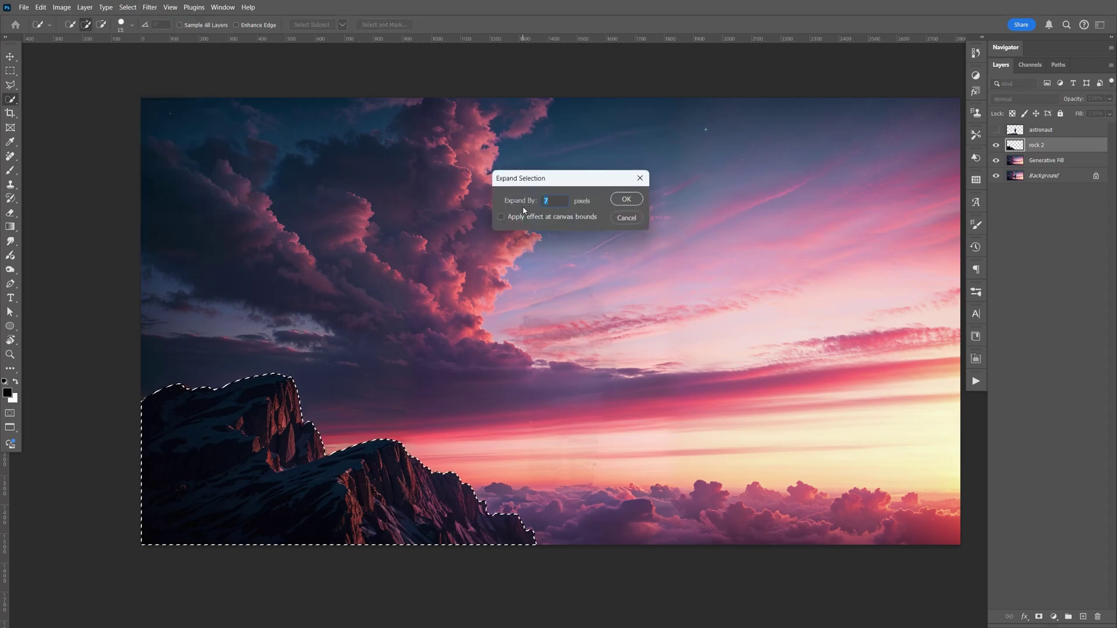
pyautogui.click(626, 199)
# - Hide the rock 2 layer and run Generative Fill with an empty prompt on the selected area of the Generative Fill layer
pyautogui.click(996, 146)
pyautogui.click(1042, 163)
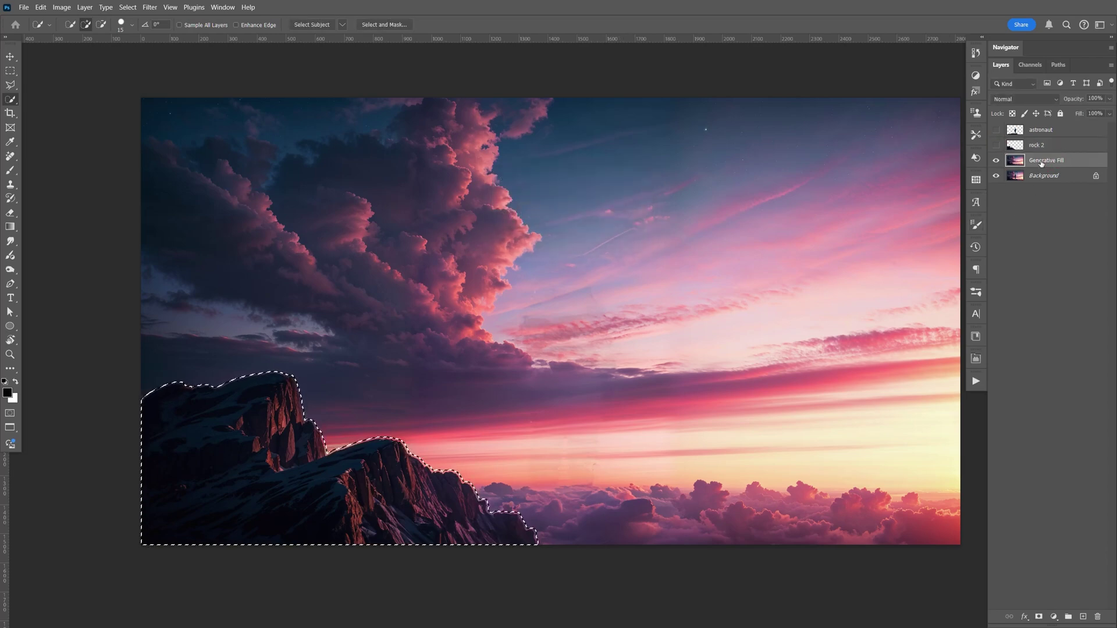
pyautogui.click(40, 6)
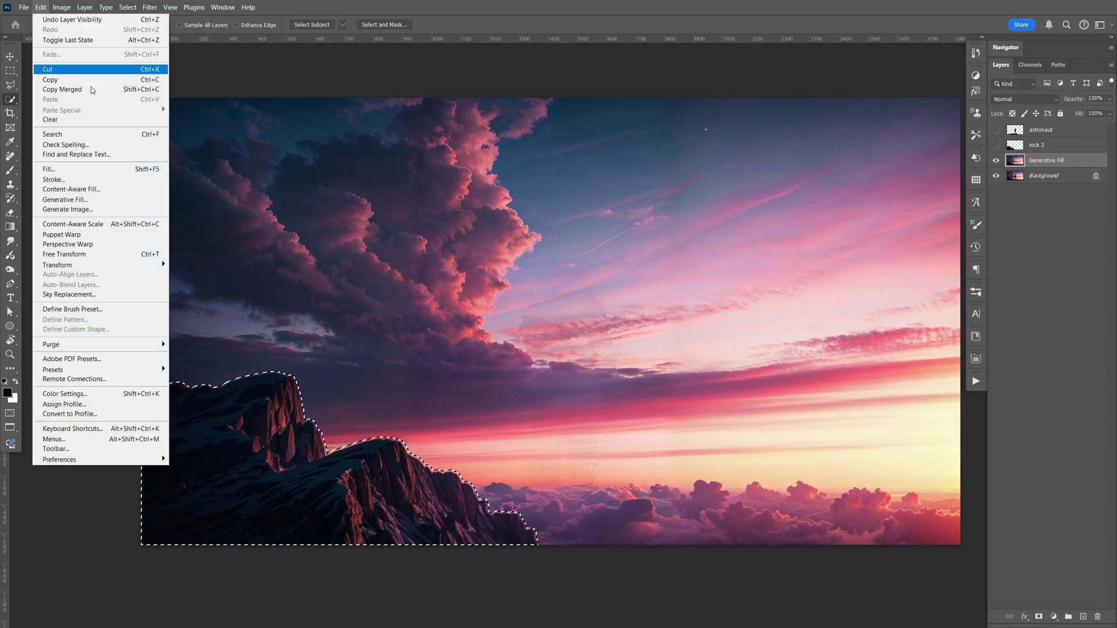
pyautogui.click(120, 200)
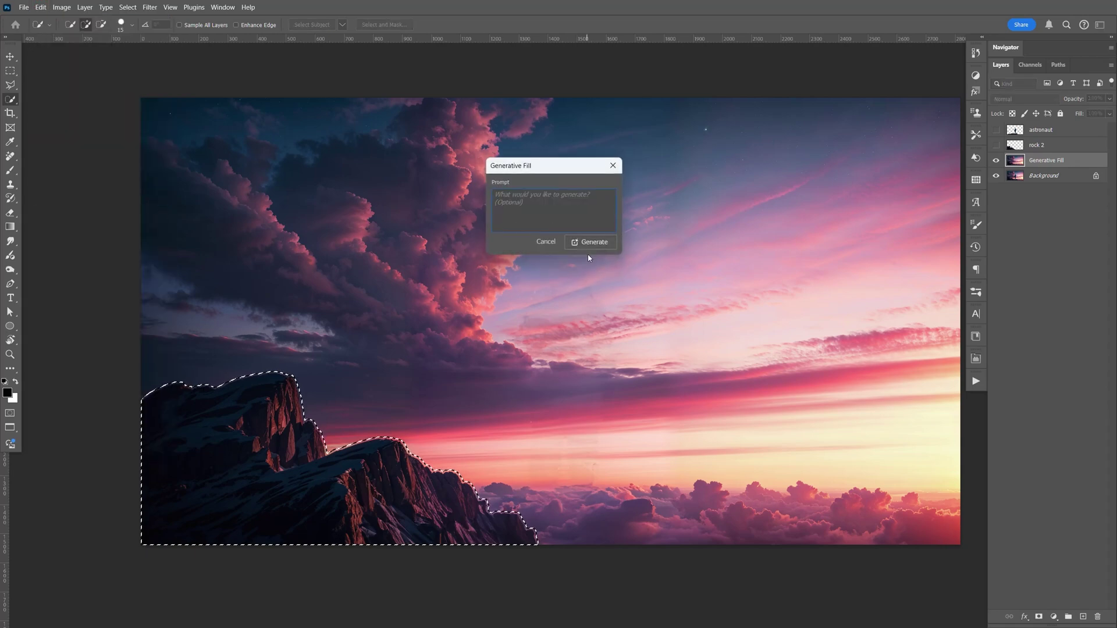
pyautogui.click(592, 239)
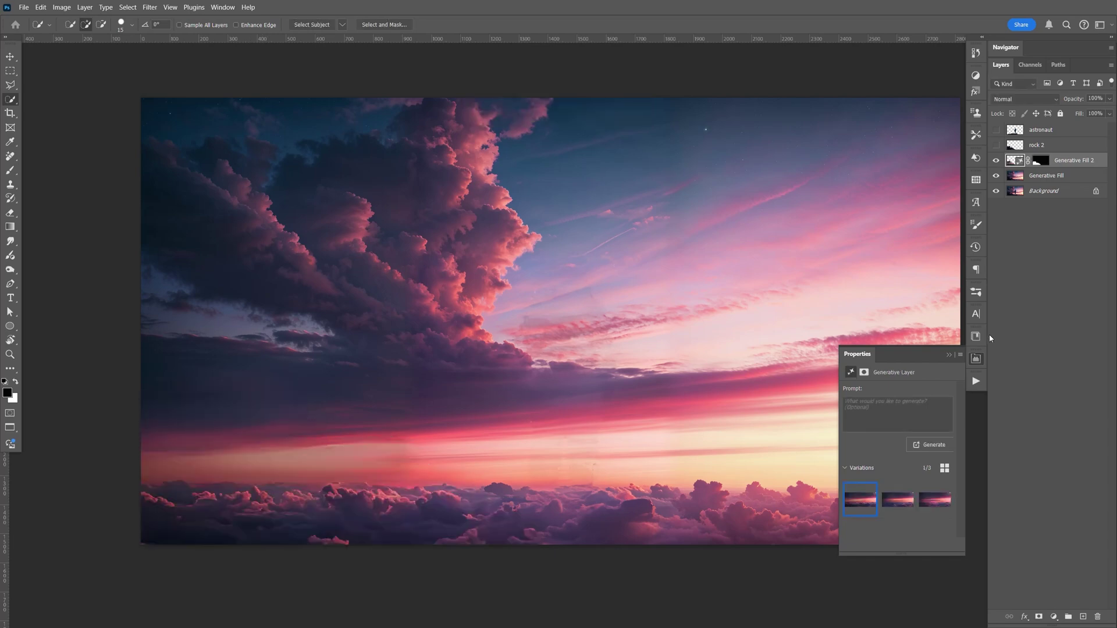
# - Compare the generated sky and cloud variations and keep the third one
pyautogui.click(896, 499)
pyautogui.click(930, 503)
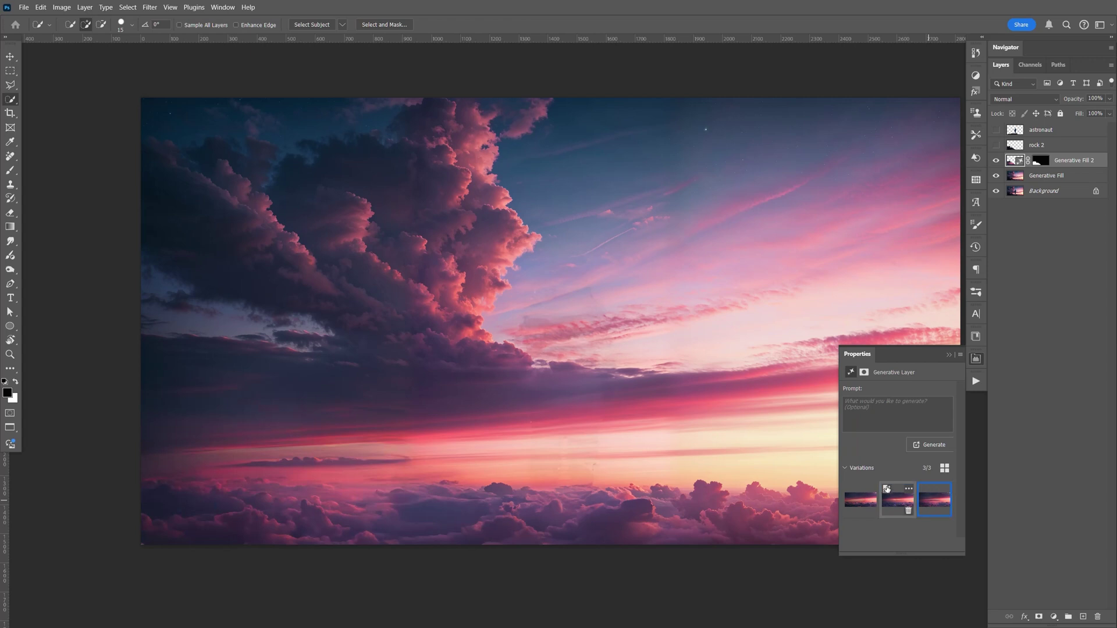
pyautogui.click(861, 500)
pyautogui.click(888, 505)
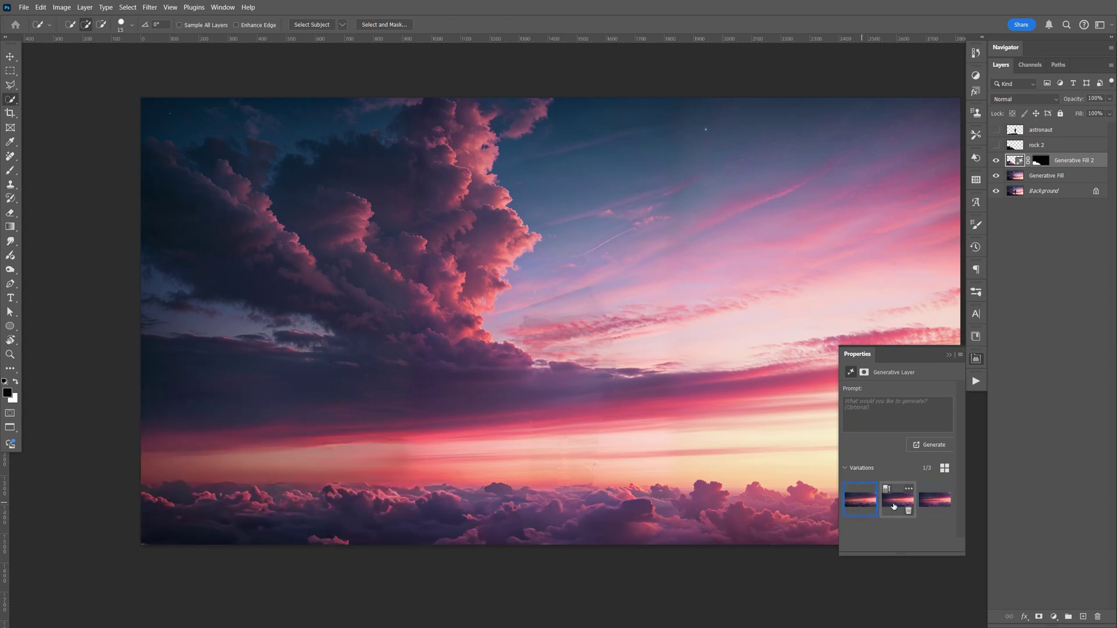
pyautogui.click(931, 500)
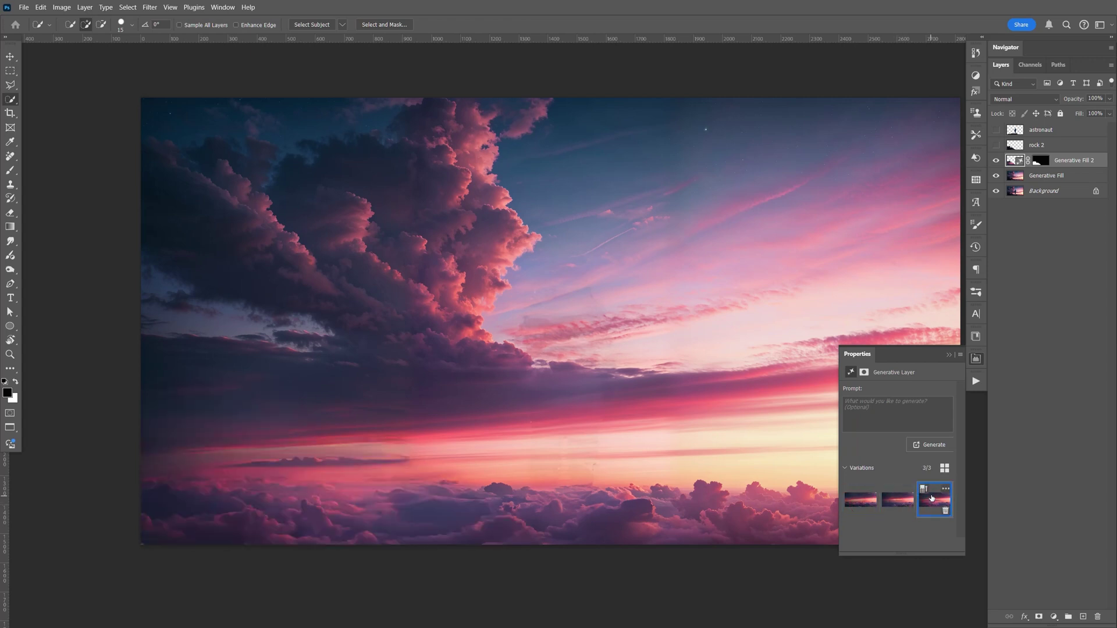
pyautogui.click(980, 362)
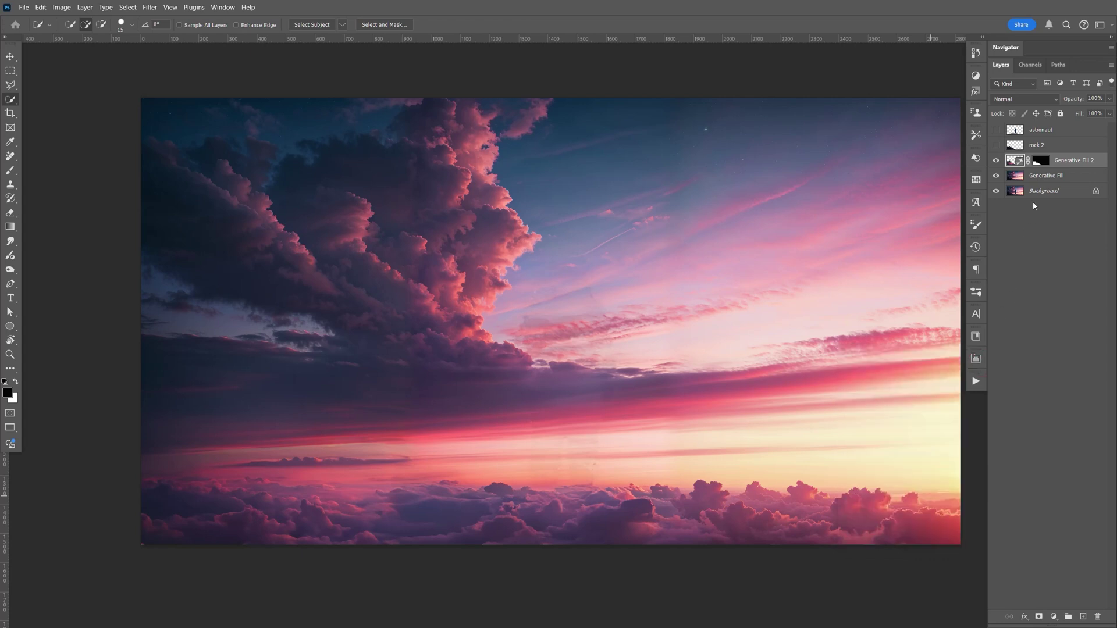
# - Merge the Generative Fill 2 and Generative Fill layers into one layer and rename it "sky"
pyautogui.keyDown('shift'); pyautogui.click(1063, 176); pyautogui.keyUp('shift')
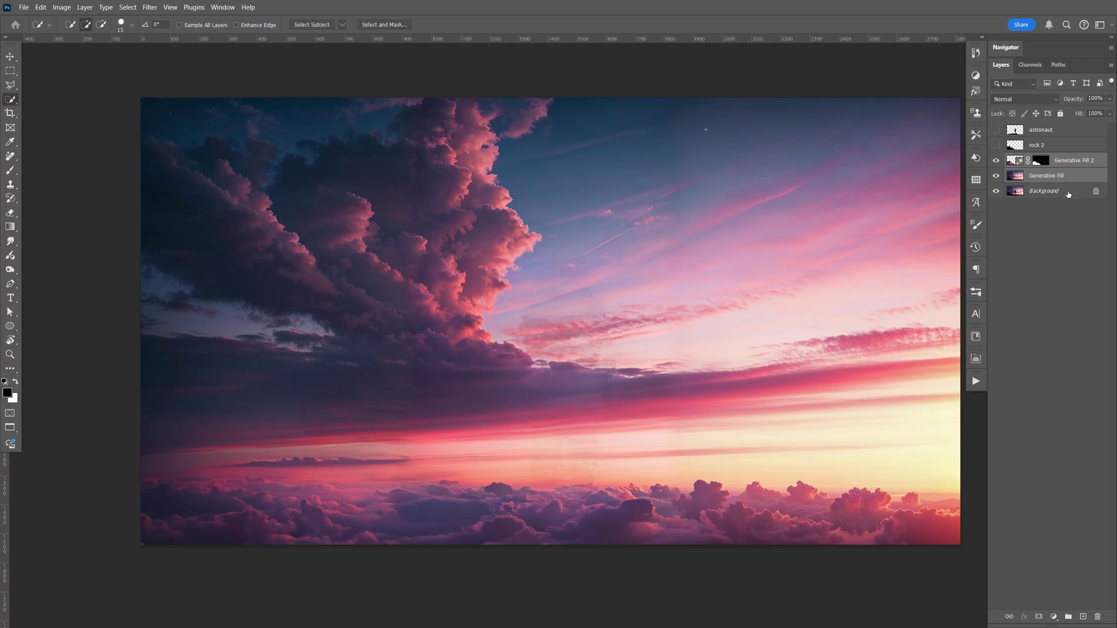
pyautogui.hotkey('ctrl', 'e')
pyautogui.doubleClick(1051, 160)
pyautogui.write('sk')
pyautogui.press('Return')
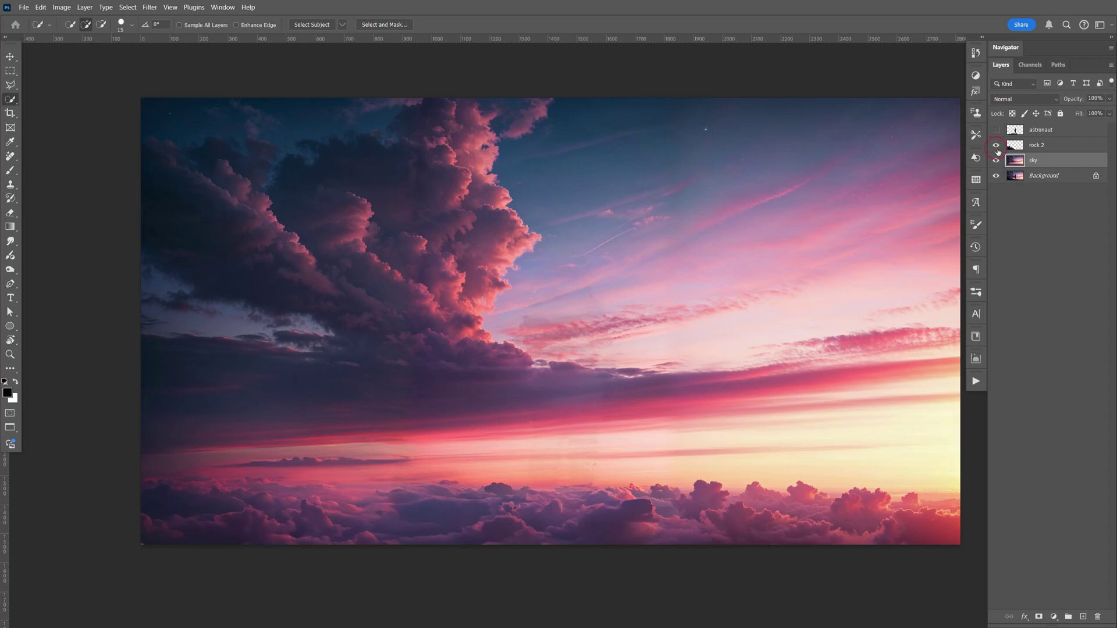
# - Show the rock 2 layer and test its separation from the sky with the Move tool
pyautogui.click(996, 150)
pyautogui.click(1039, 147)
pyautogui.press('v')
pyautogui.moveTo(416, 491)
pyautogui.mouseDown()
pyautogui.moveTo(427, 472)
pyautogui.moveTo(415, 490)
pyautogui.mouseUp()
# - Show the astronaut layer, try moving it over the mountains and sky, and undo the move
pyautogui.click(996, 130)
pyautogui.click(1040, 130)
pyautogui.moveTo(602, 466); pyautogui.dragTo(618, 448)
pyautogui.hotkey('ctrl', 'z')
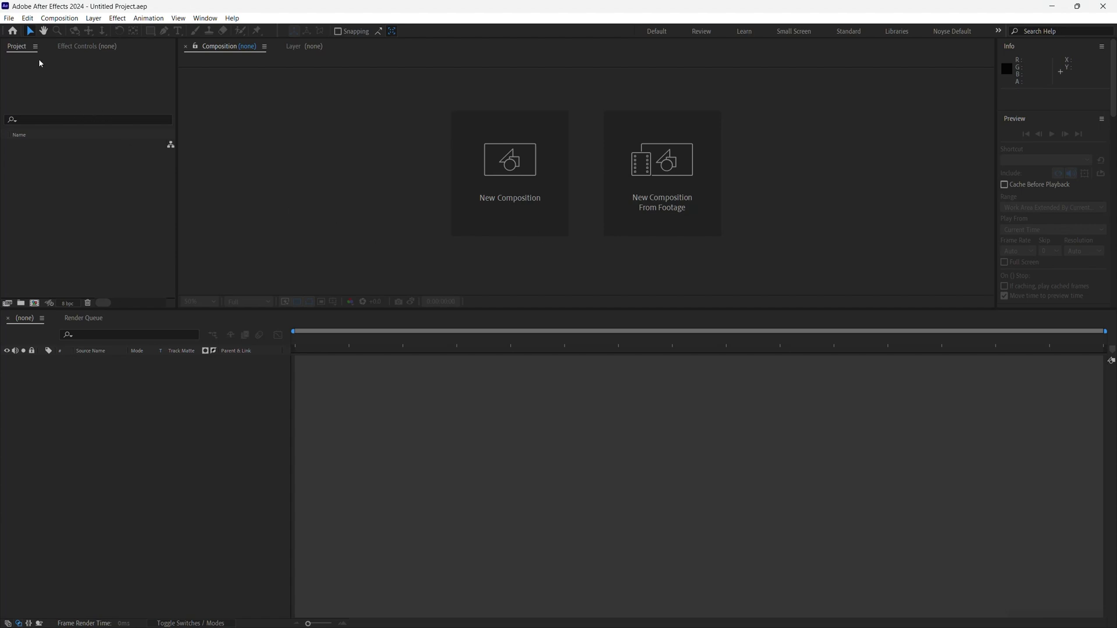
pyautogui.click(92, 205)
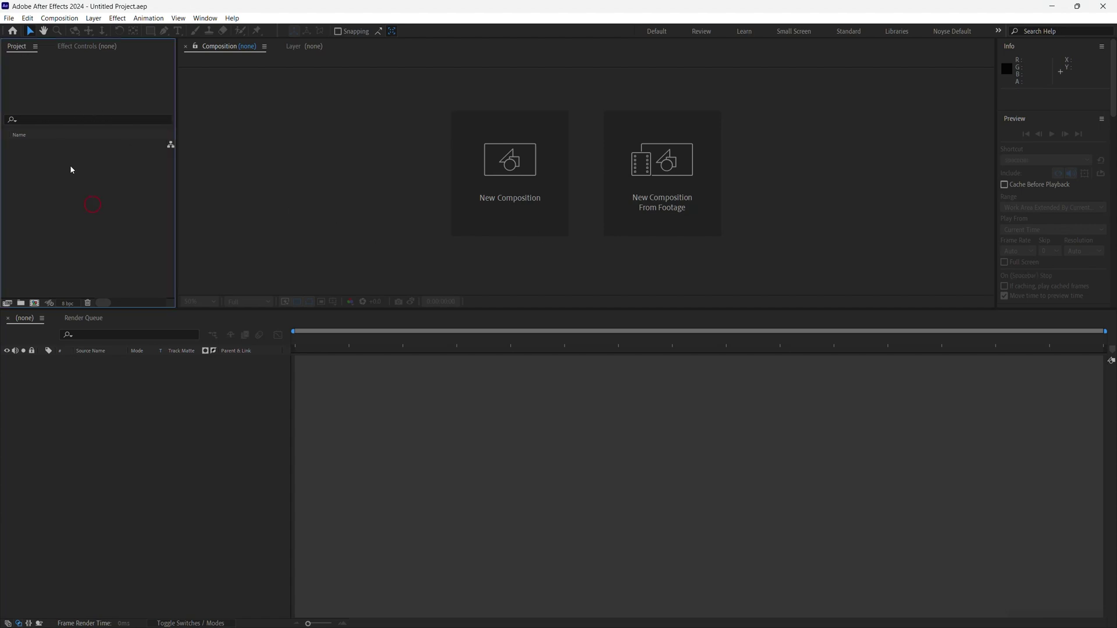
pyautogui.click(207, 19)
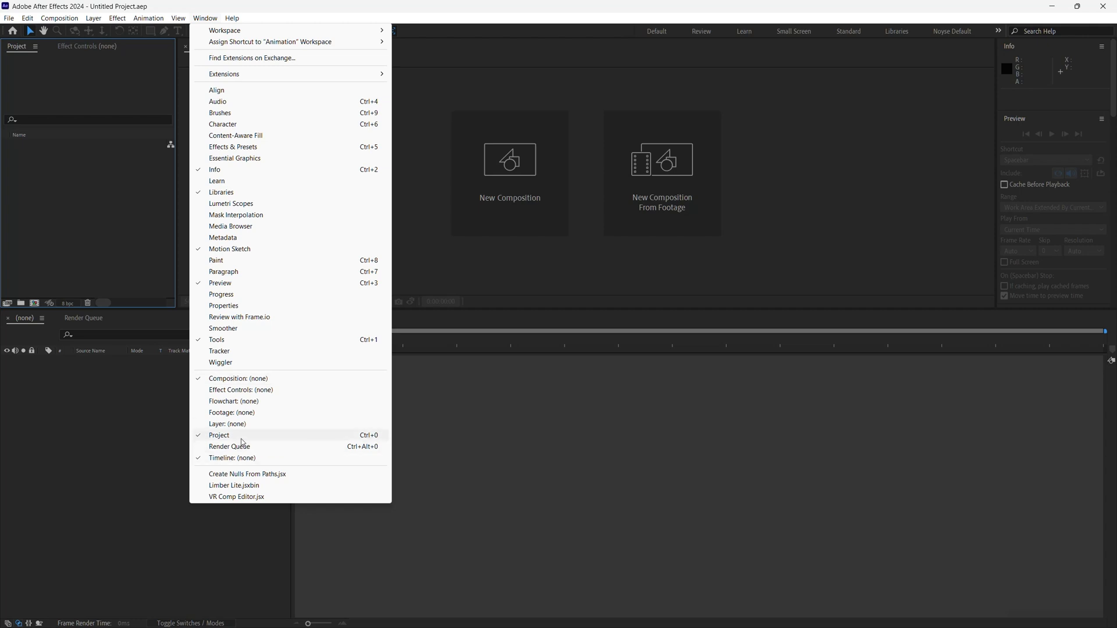
pyautogui.click(162, 249)
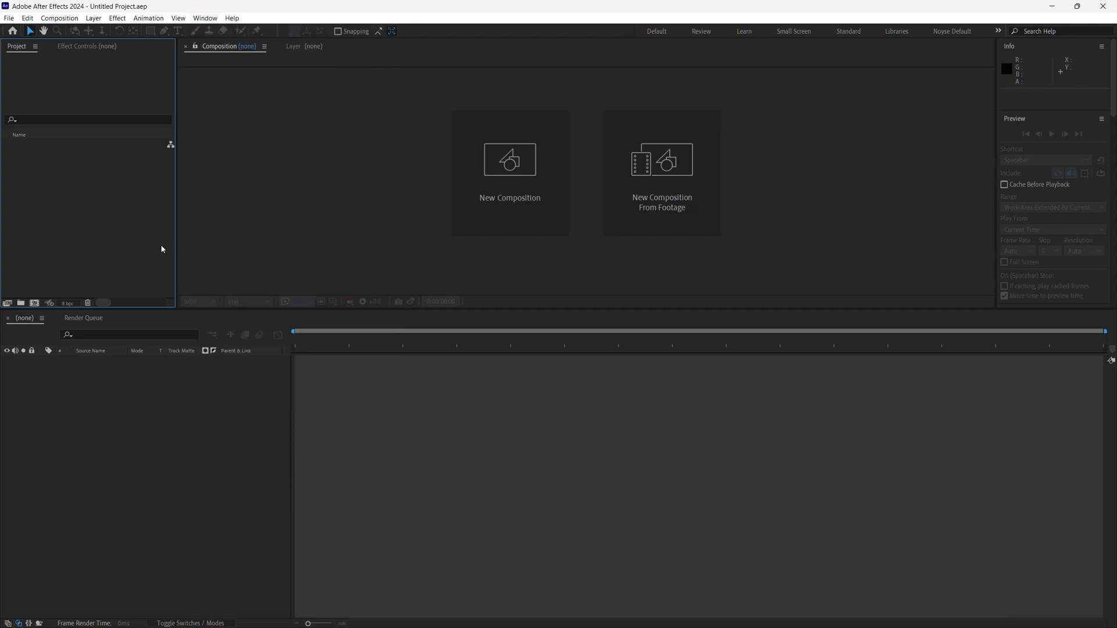
# - In After Effects, import astronaut.psd as a composition retaining layer sizes with editable layer styles, and open the astronaut composition
pyautogui.doubleClick(111, 235)
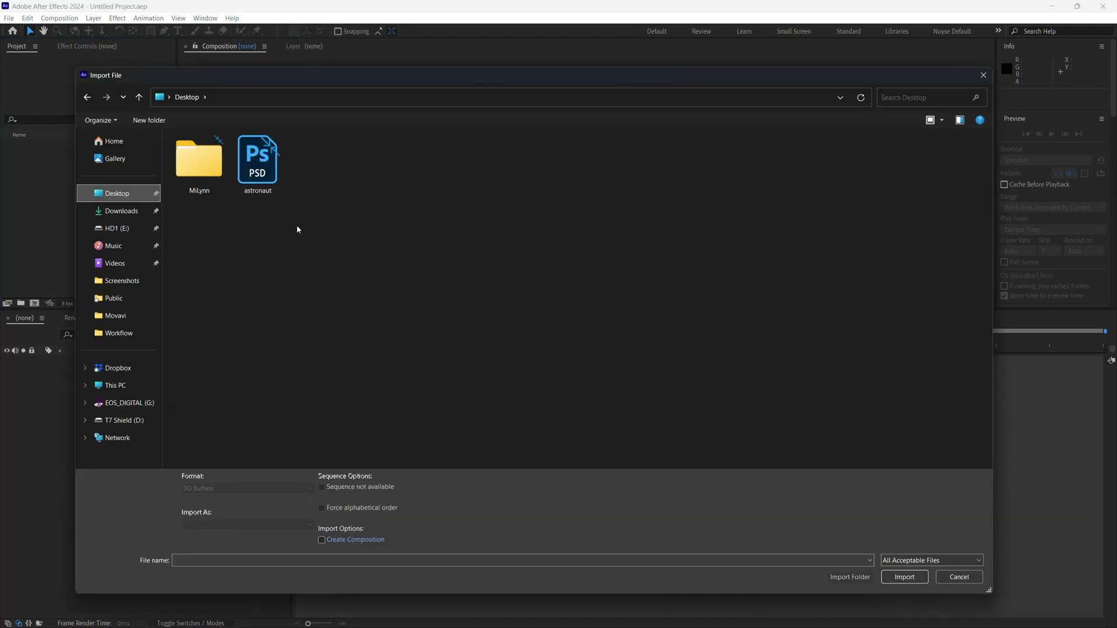
pyautogui.click(258, 169)
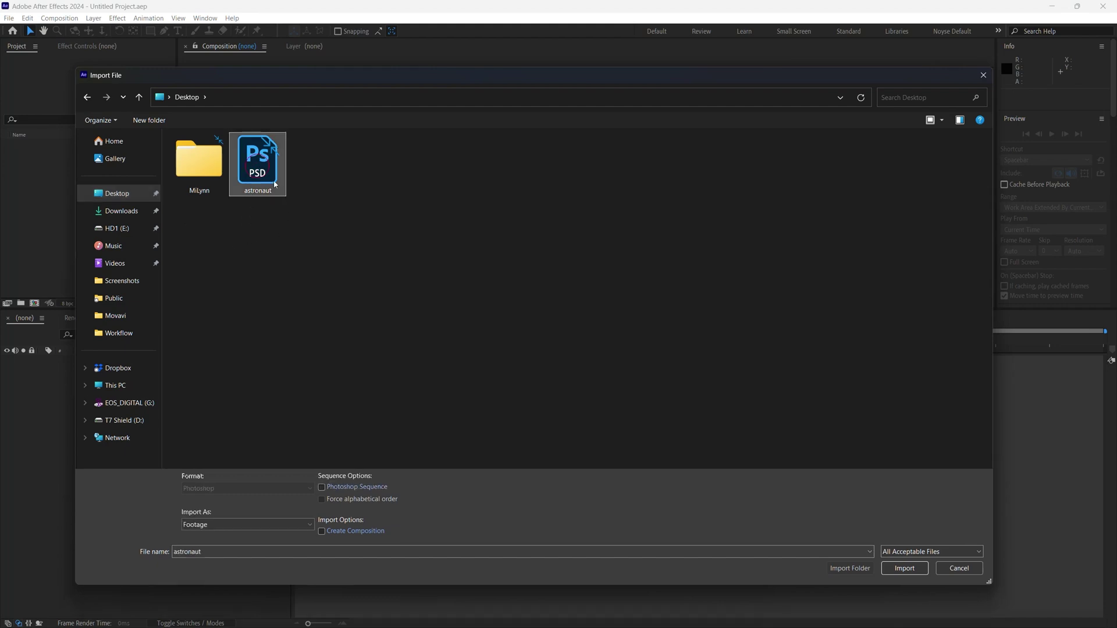
pyautogui.click(904, 569)
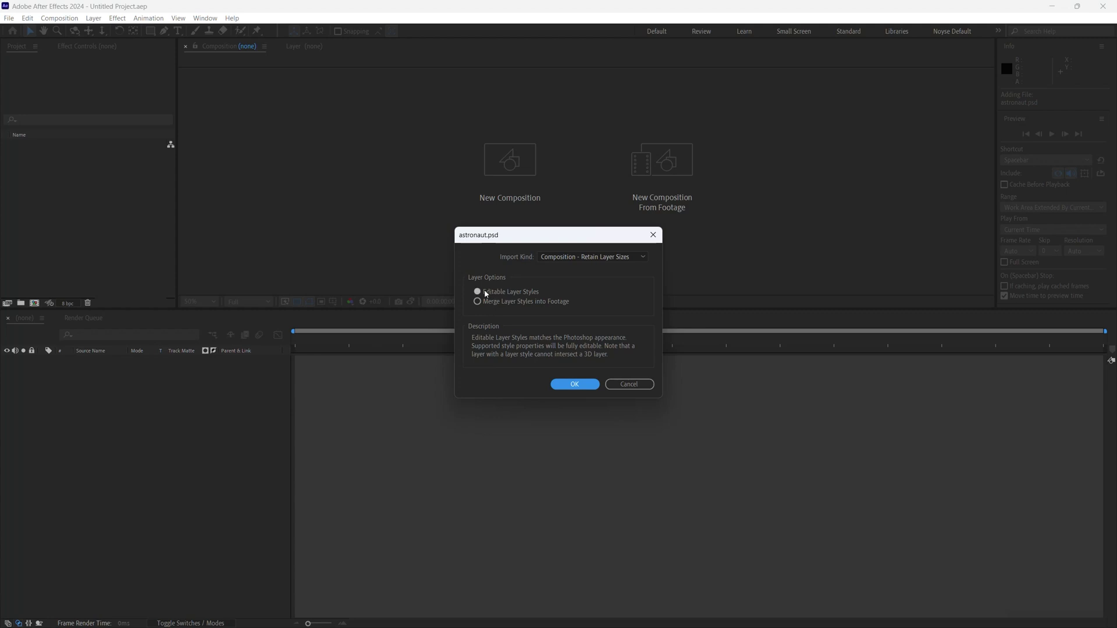
pyautogui.click(574, 384)
pyautogui.click(16, 150)
pyautogui.doubleClick(15, 146)
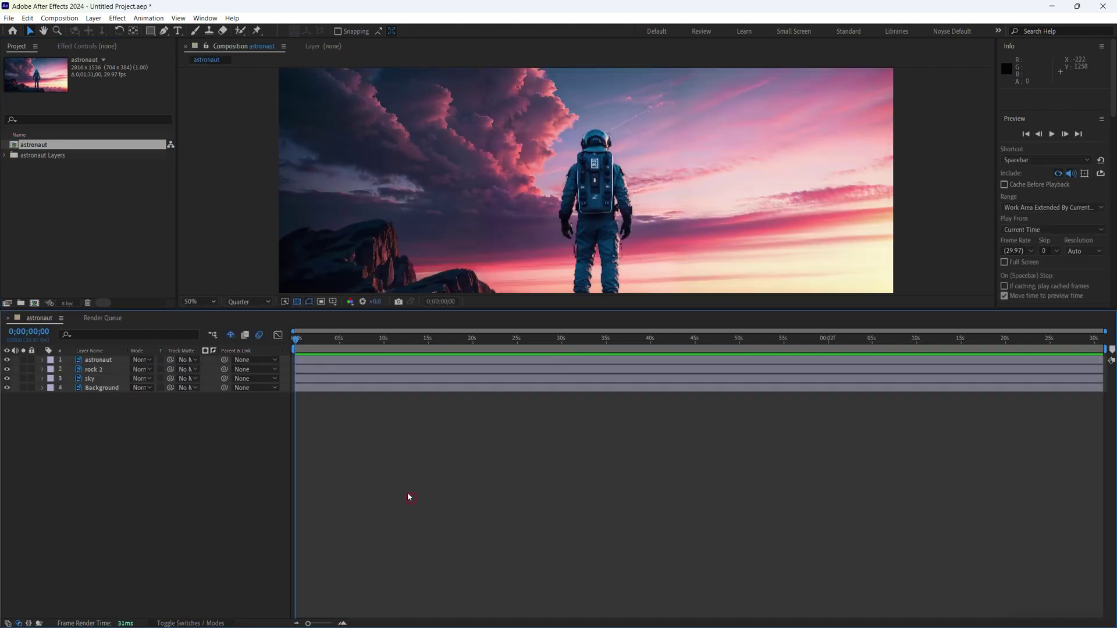
# - Enlarge the composition viewer, set its magnification to Fit and set the preview resolution to Half
pyautogui.moveTo(529, 311); pyautogui.dragTo(525, 383)
pyautogui.click(199, 376)
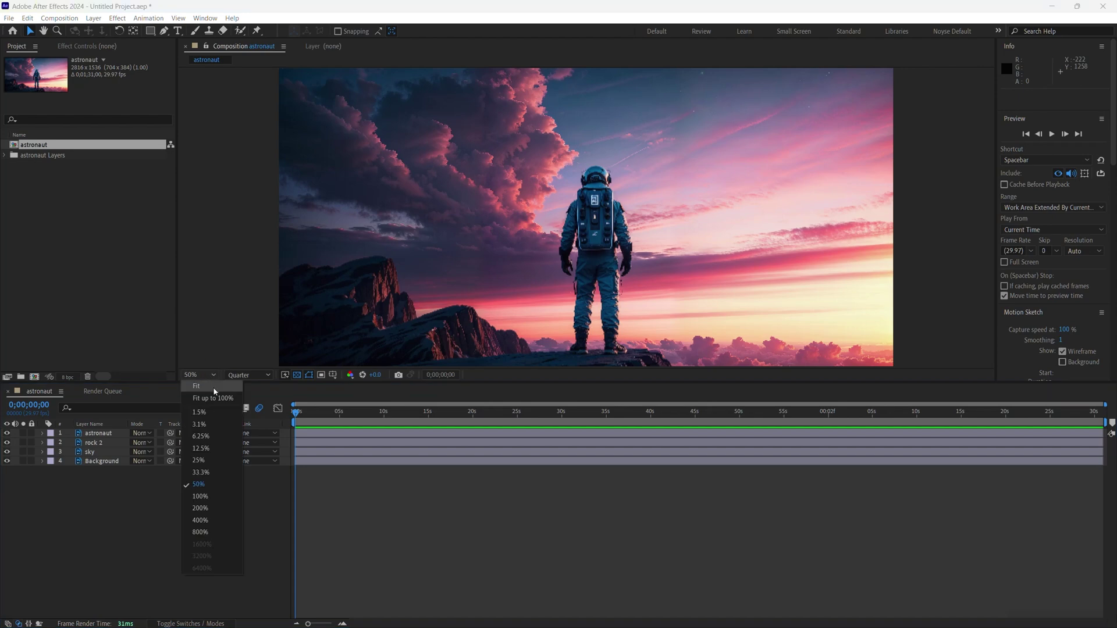
pyautogui.click(220, 388)
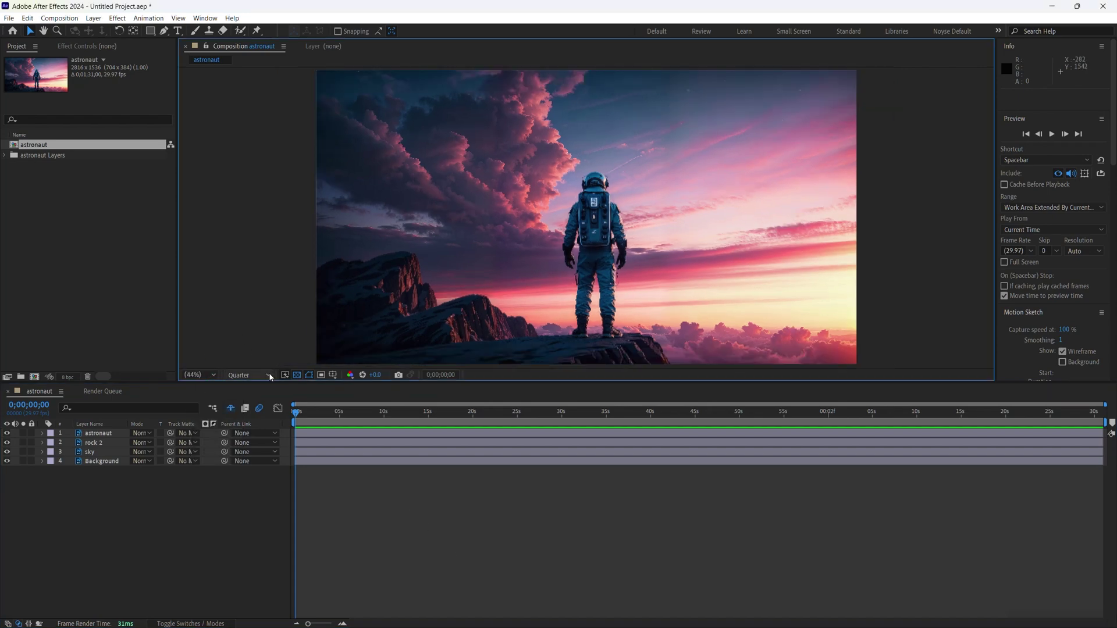
pyautogui.click(249, 375)
pyautogui.click(256, 425)
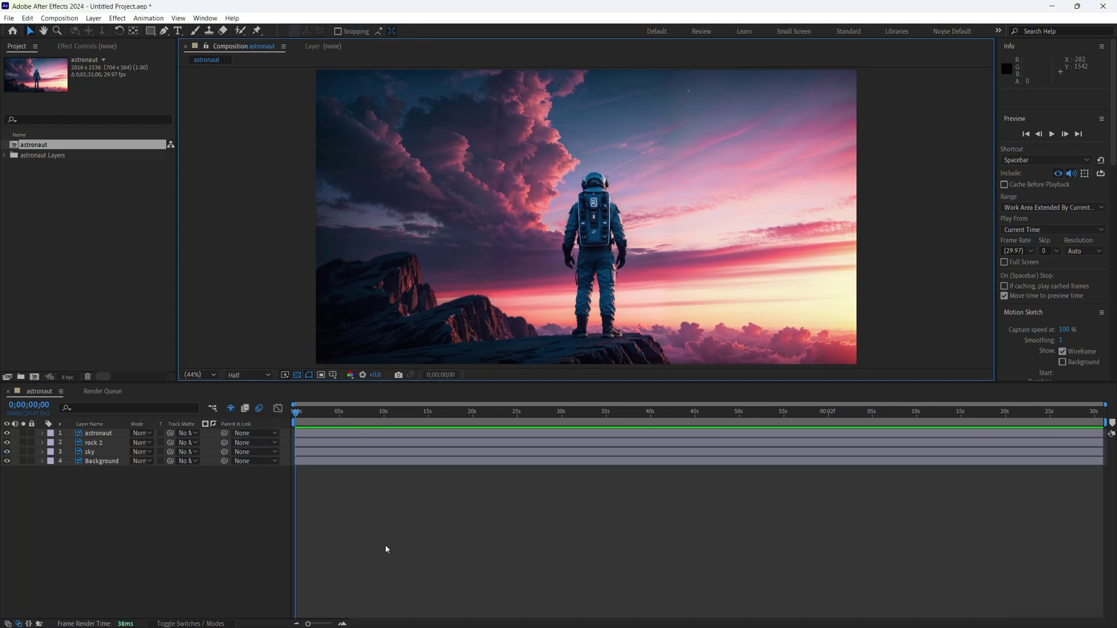
# - Hide all four layers and show sky, rock 2 and astronaut again one by one, leaving Background hidden
pyautogui.moveTo(7, 461); pyautogui.dragTo(7, 433)
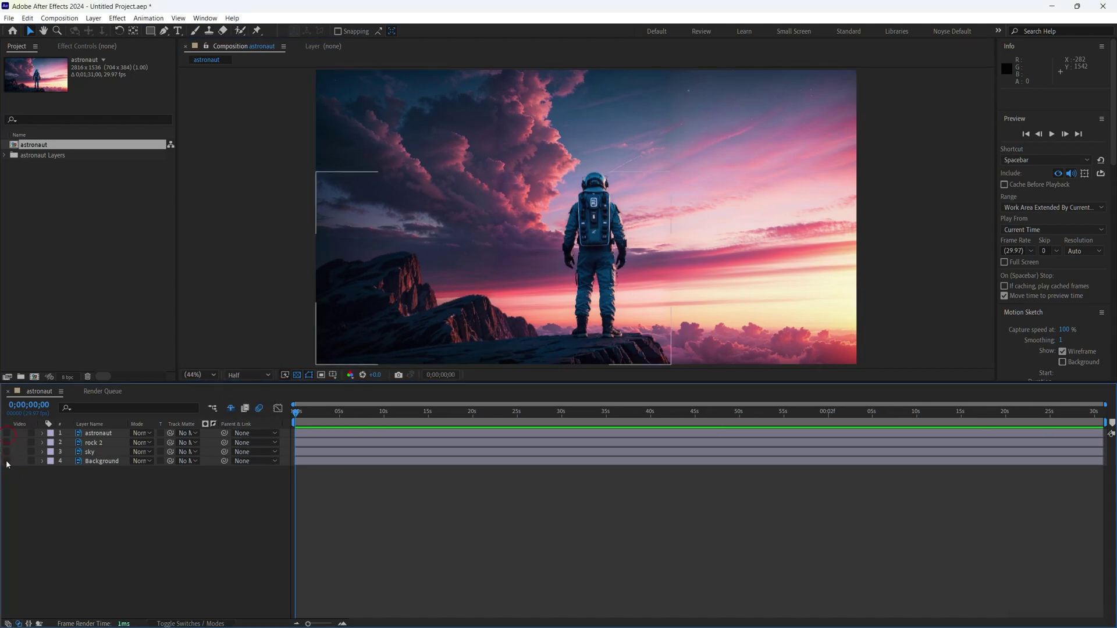
pyautogui.click(7, 453)
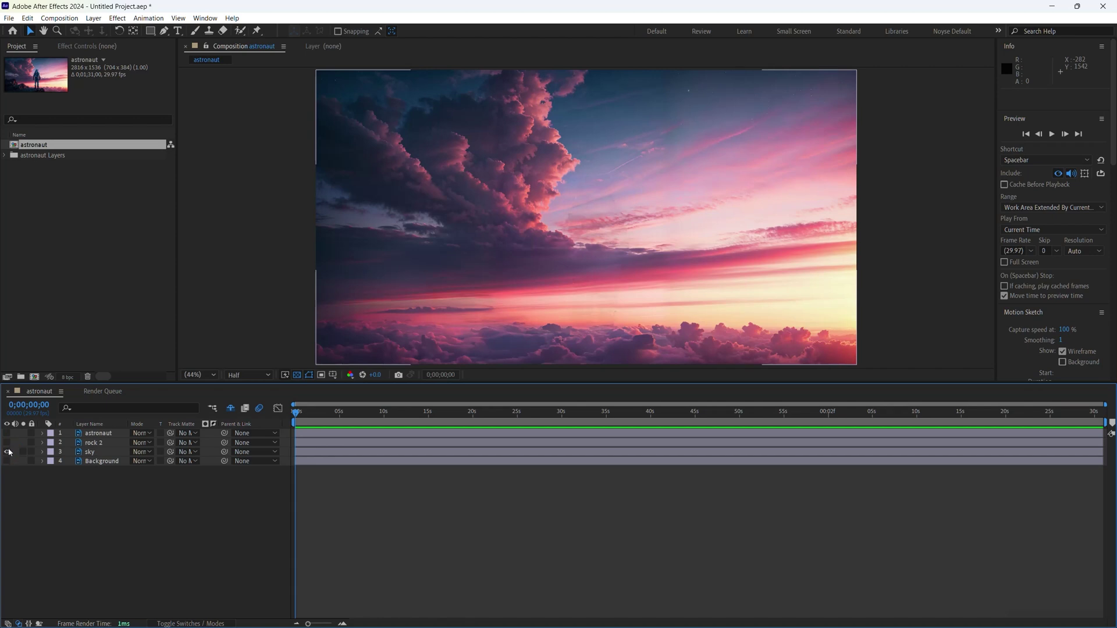
pyautogui.click(6, 442)
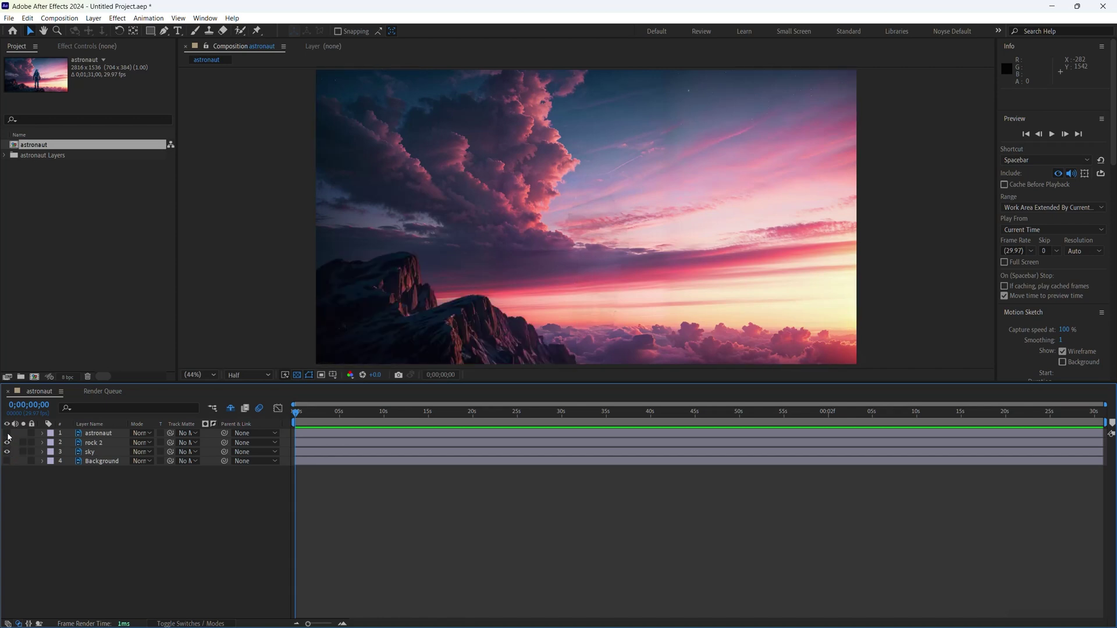
pyautogui.click(7, 434)
pyautogui.click(47, 462)
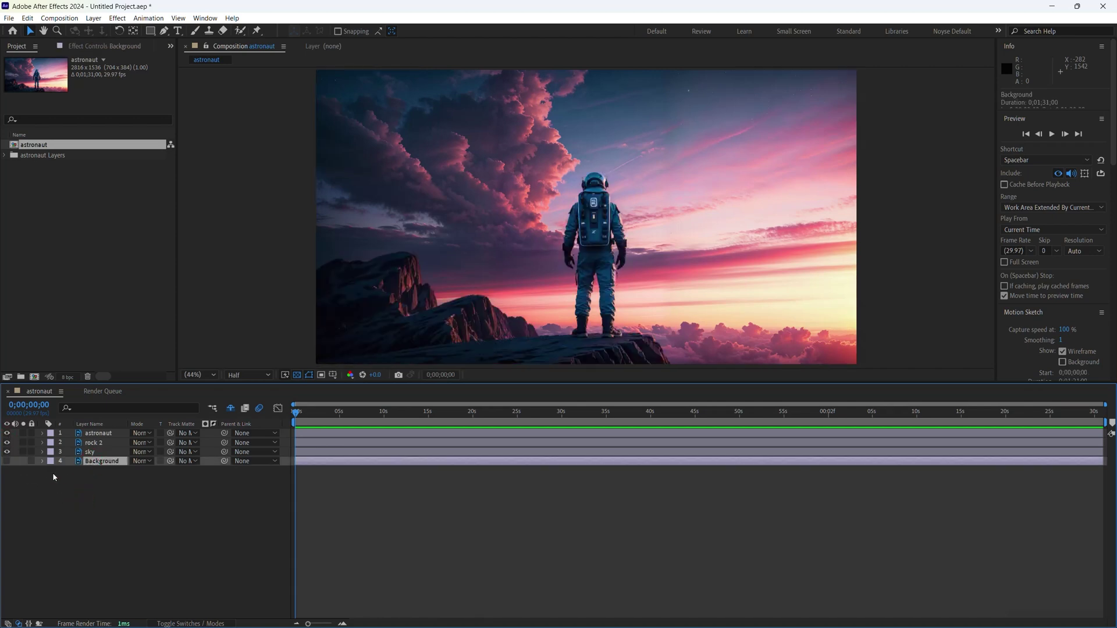
pyautogui.click(80, 507)
# - Add a two-node camera to the astronaut composition, keeping the offered camera settings with depth of field enabled
pyautogui.rightClick(191, 534)
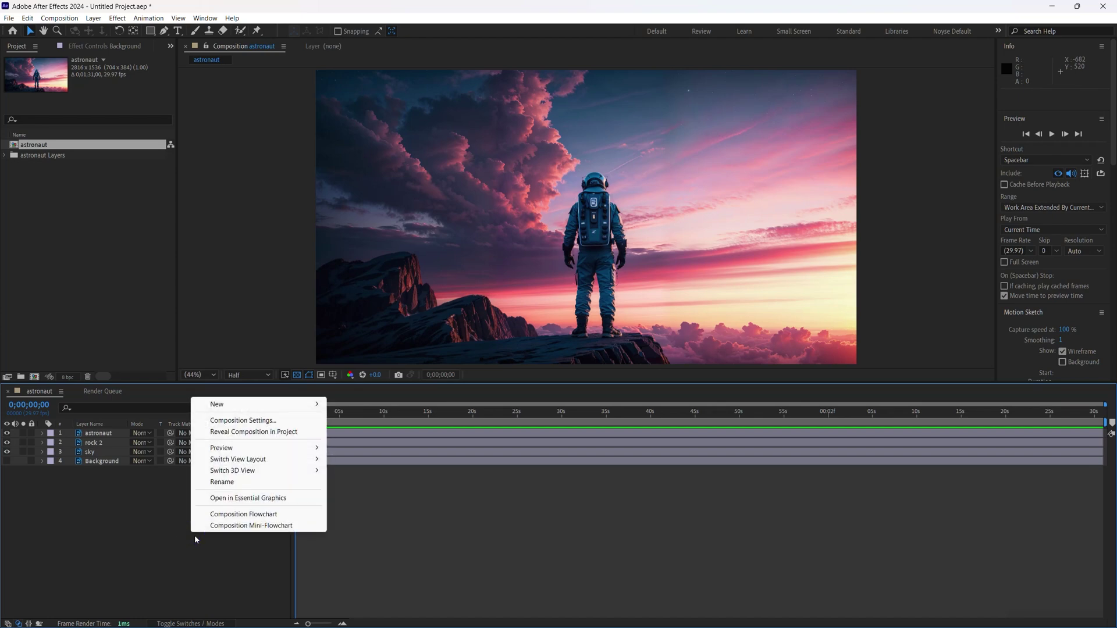
pyautogui.moveTo(292, 406)
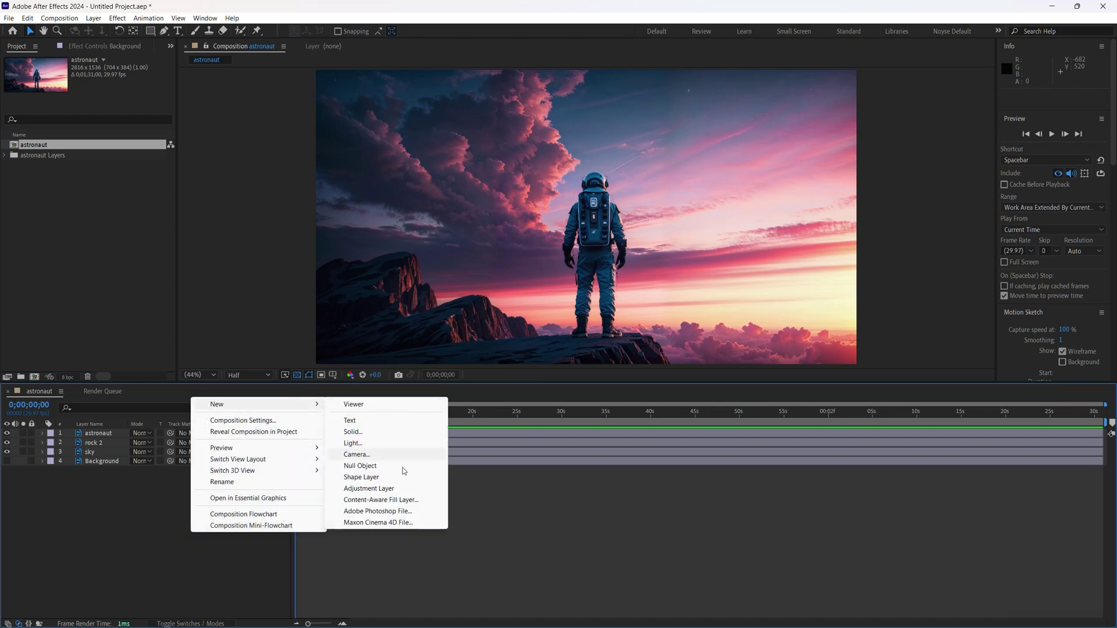
pyautogui.click(387, 455)
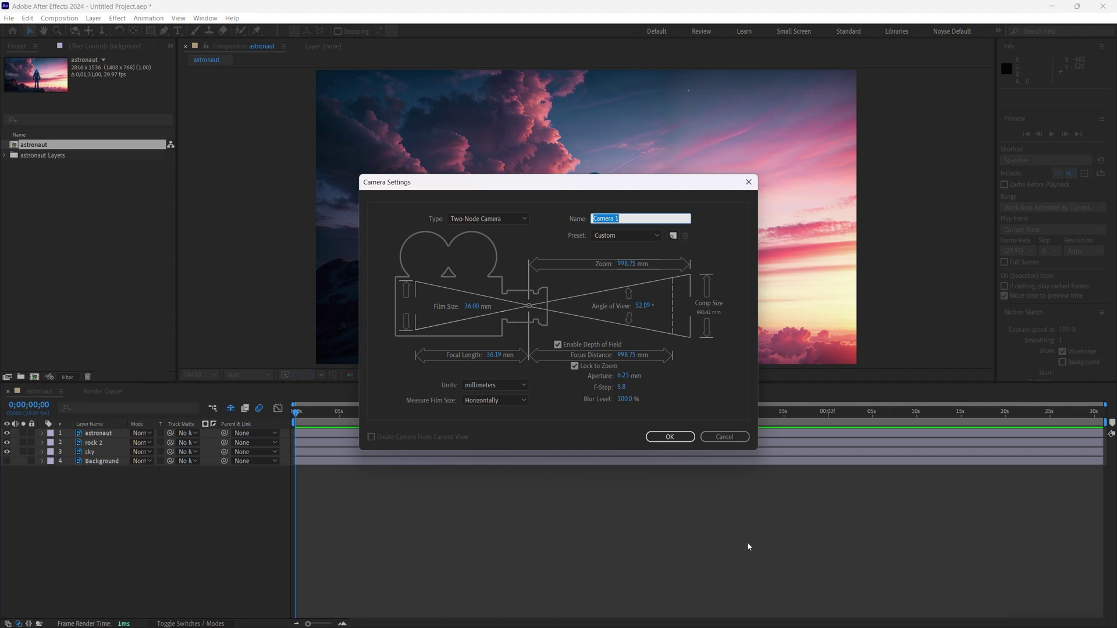
pyautogui.click(670, 437)
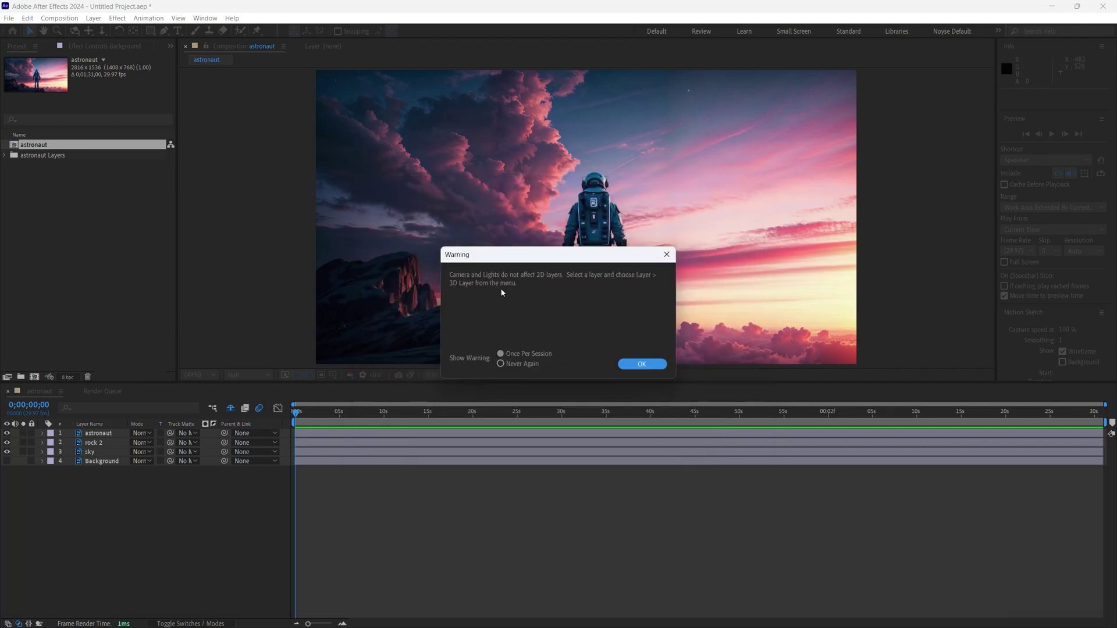
pyautogui.click(638, 365)
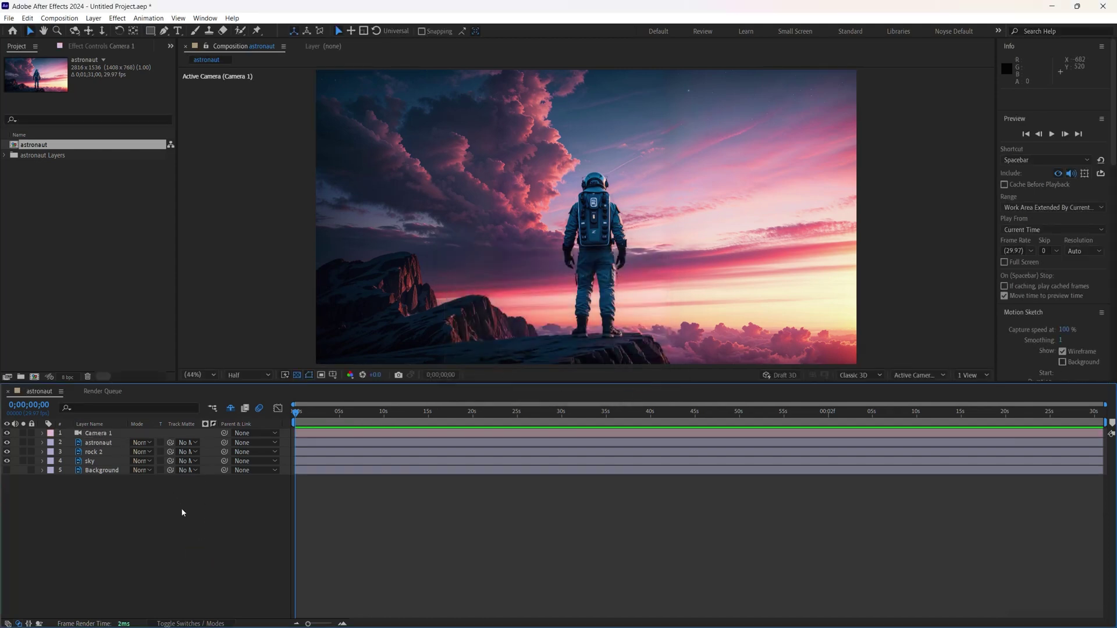
# - Make the astronaut, rock 2 and sky layers 3D, leaving the Background layer 2D
pyautogui.click(204, 623)
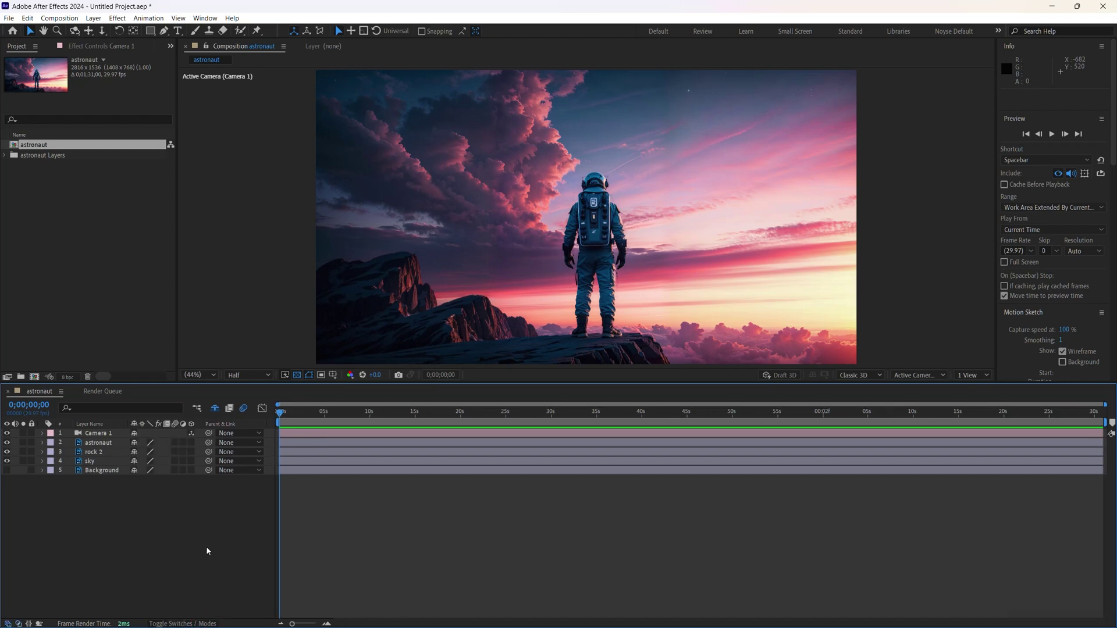
pyautogui.click(191, 443)
pyautogui.click(191, 452)
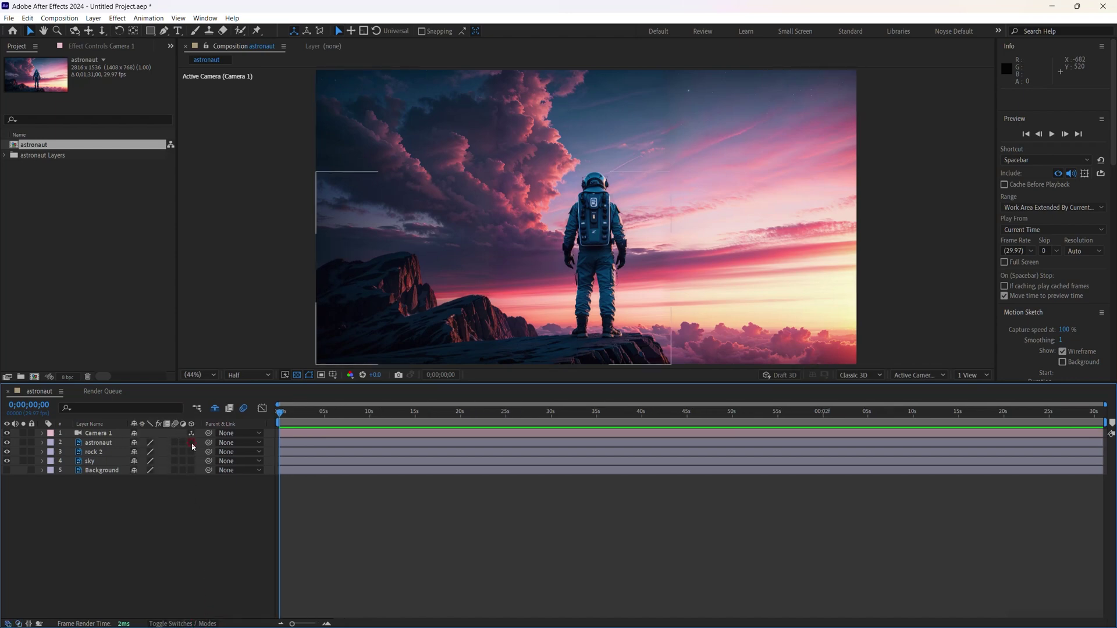
pyautogui.click(191, 460)
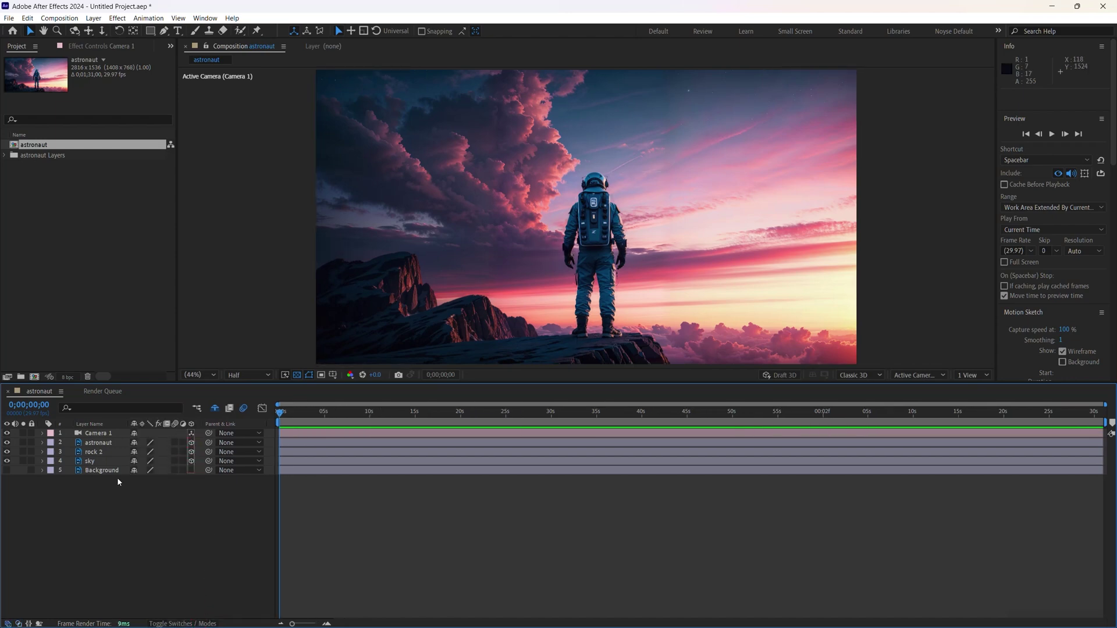
# - Reveal the position values of the astronaut, rock 2 and sky layers, and set the sky's Z position to 2000
pyautogui.click(119, 446)
pyautogui.keyDown('shift'); pyautogui.click(117, 464); pyautogui.keyUp('shift')
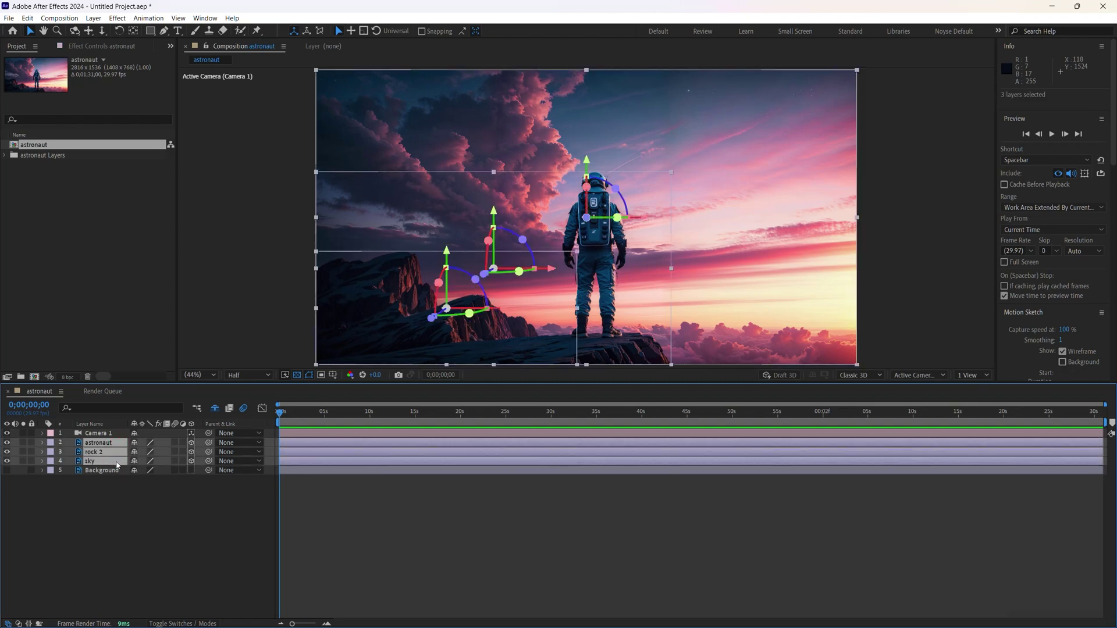
pyautogui.press('p')
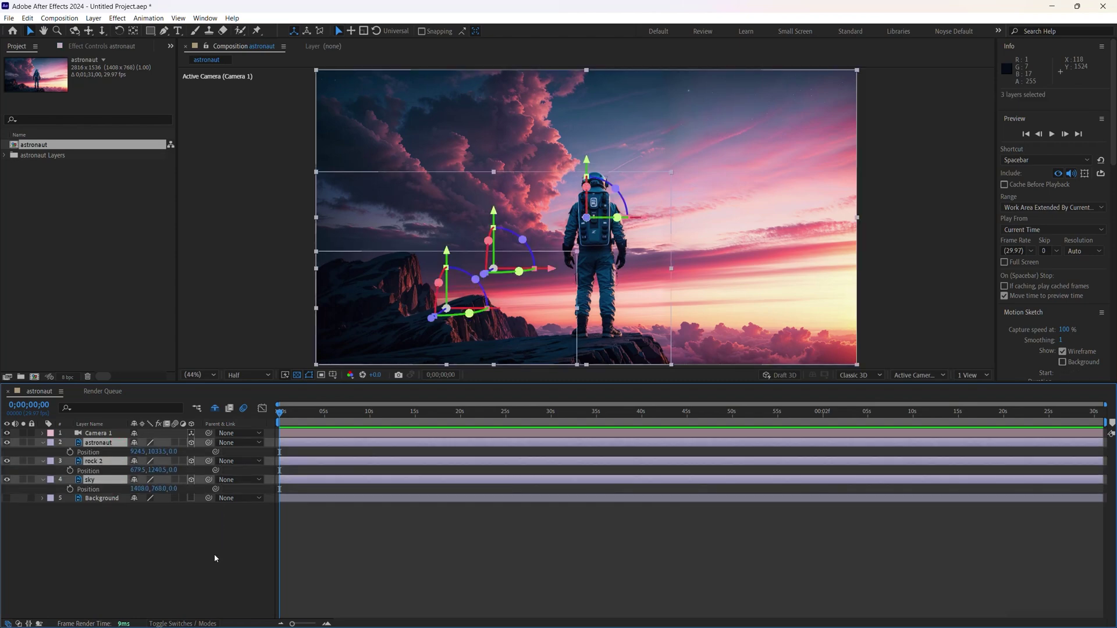
pyautogui.click(73, 527)
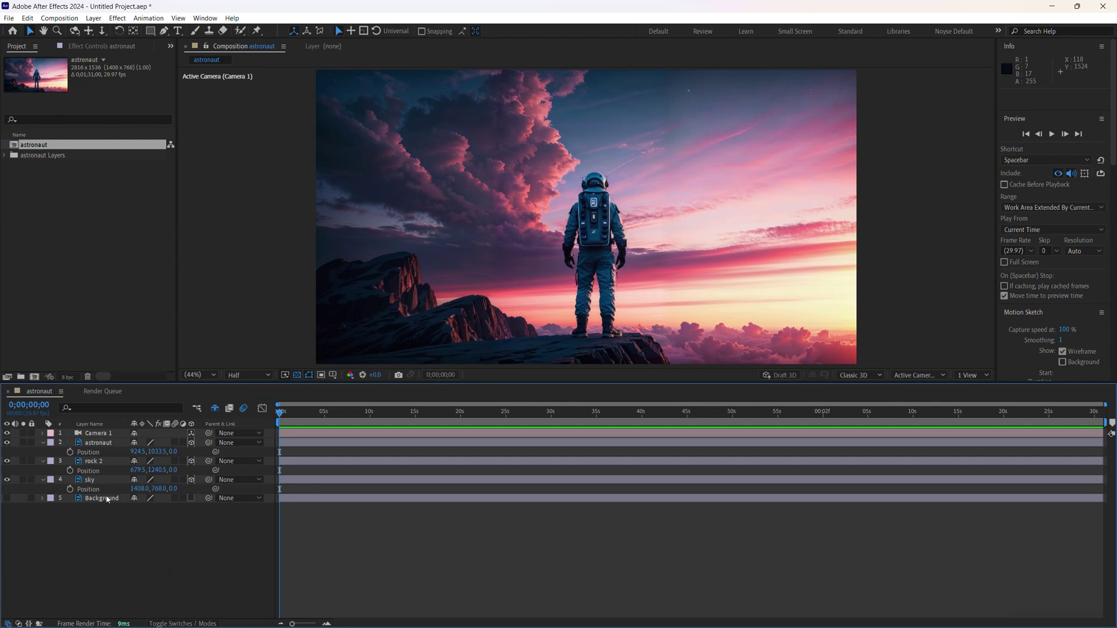
pyautogui.click(98, 478)
pyautogui.click(173, 490)
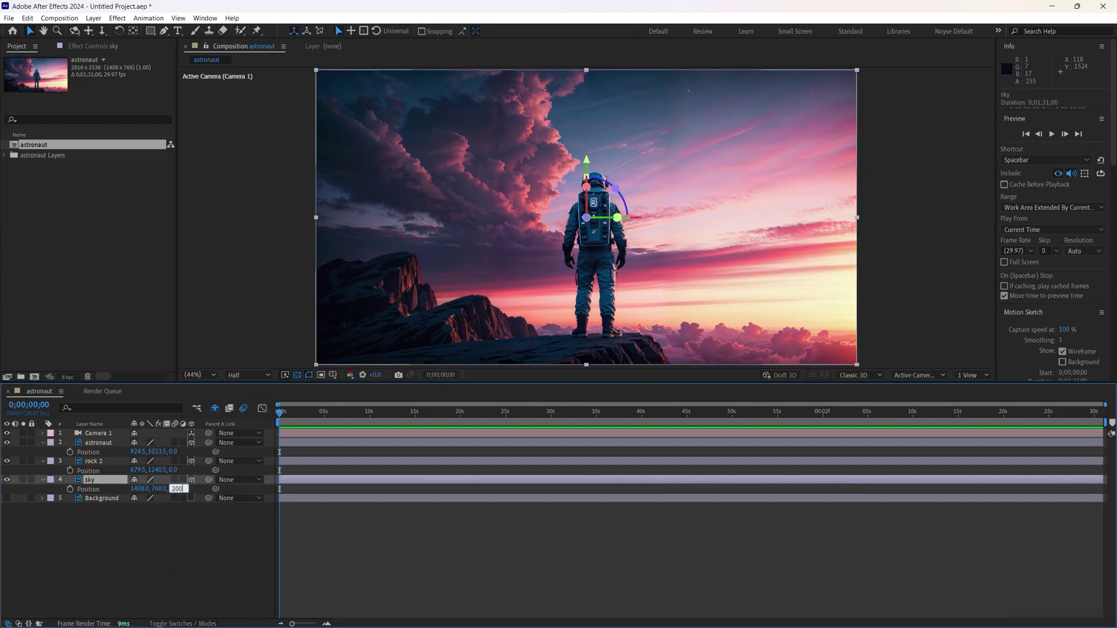
pyautogui.write('2000')
pyautogui.press('Return')
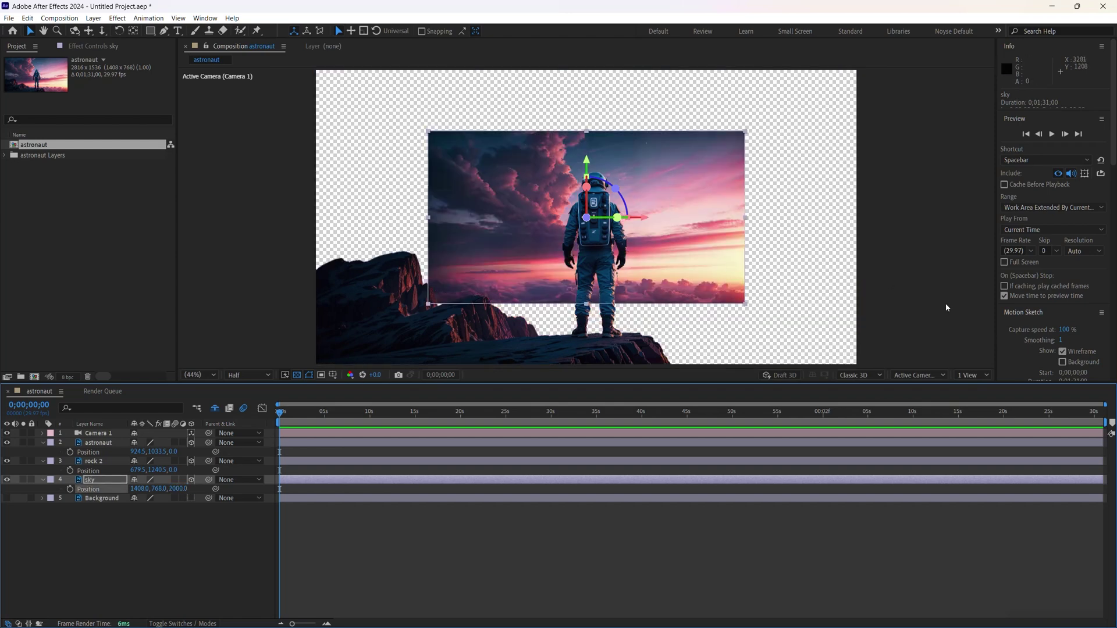
# - Switch to the Top view at 12.5% magnification and examine where the camera, astronaut, rock 2 and sky layers lie in depth
pyautogui.click(944, 373)
pyautogui.click(926, 456)
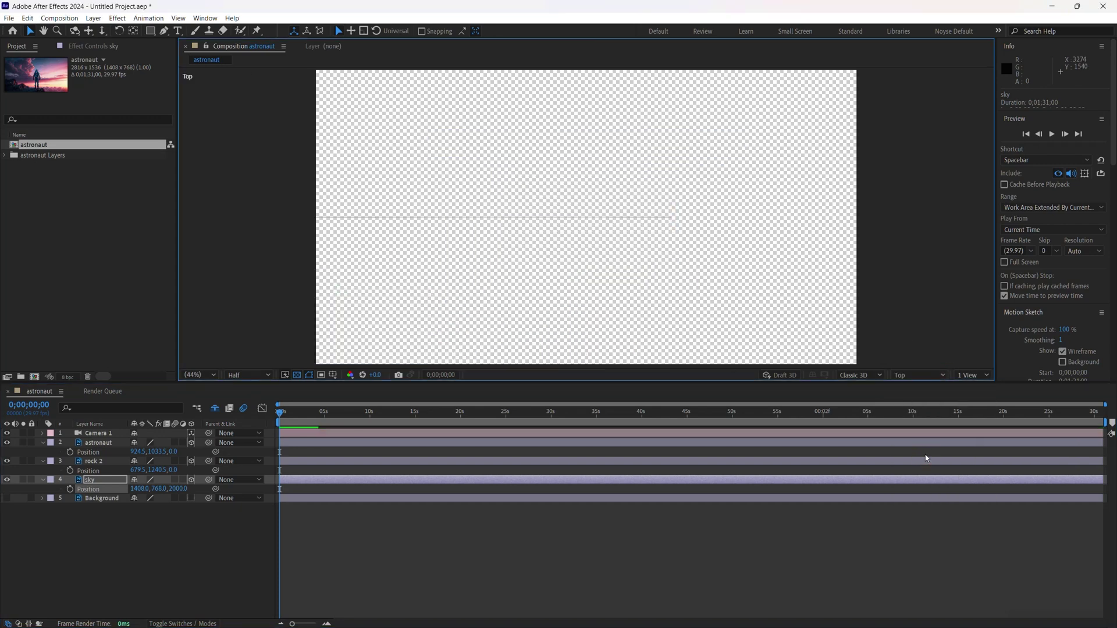
pyautogui.press(',')
pyautogui.press(',')
pyautogui.press(',')
pyautogui.press(',')
pyautogui.press(',')
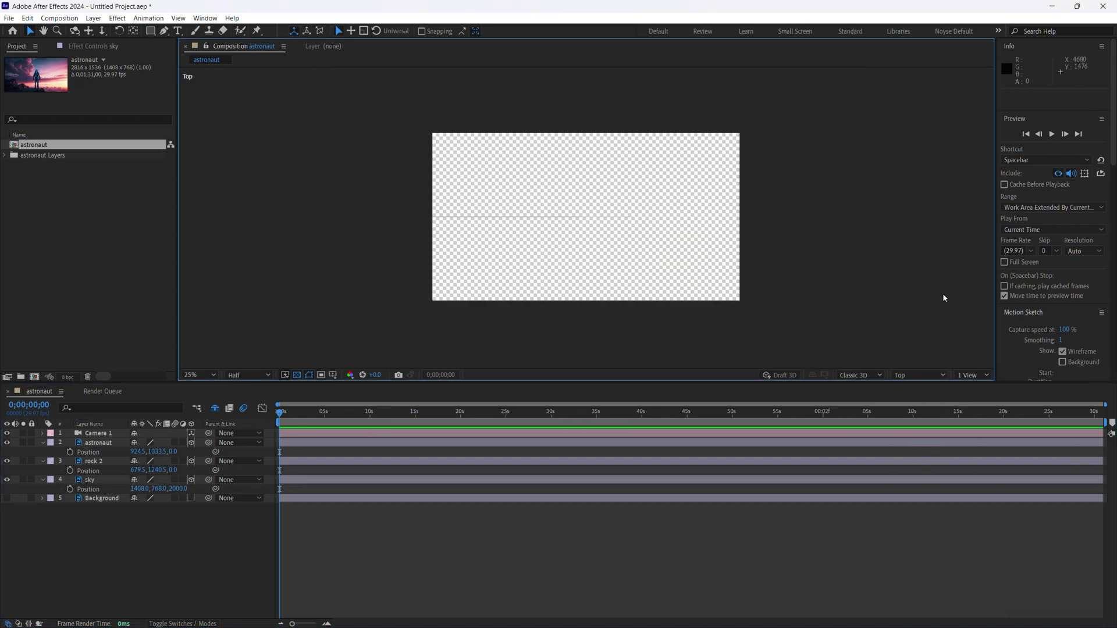
pyautogui.press('.')
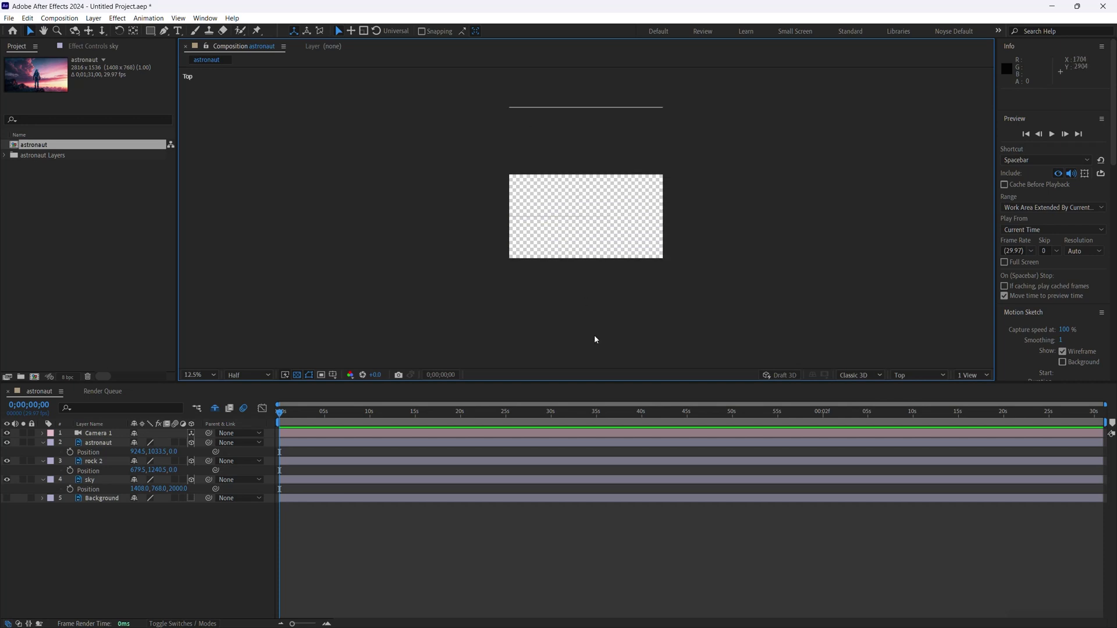
pyautogui.click(102, 434)
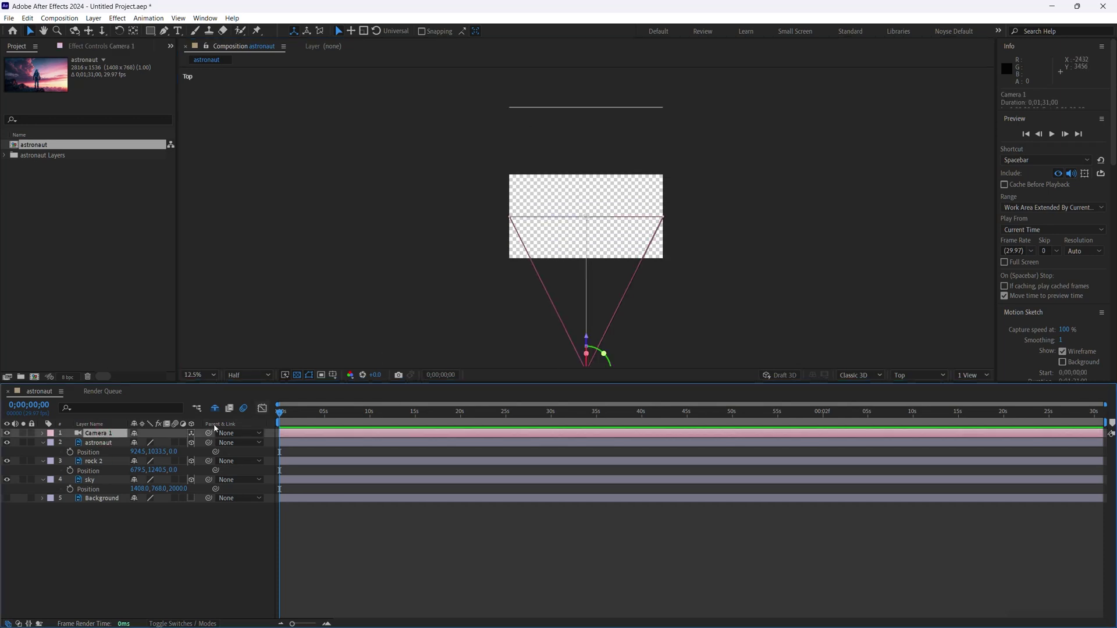
pyautogui.click(111, 444)
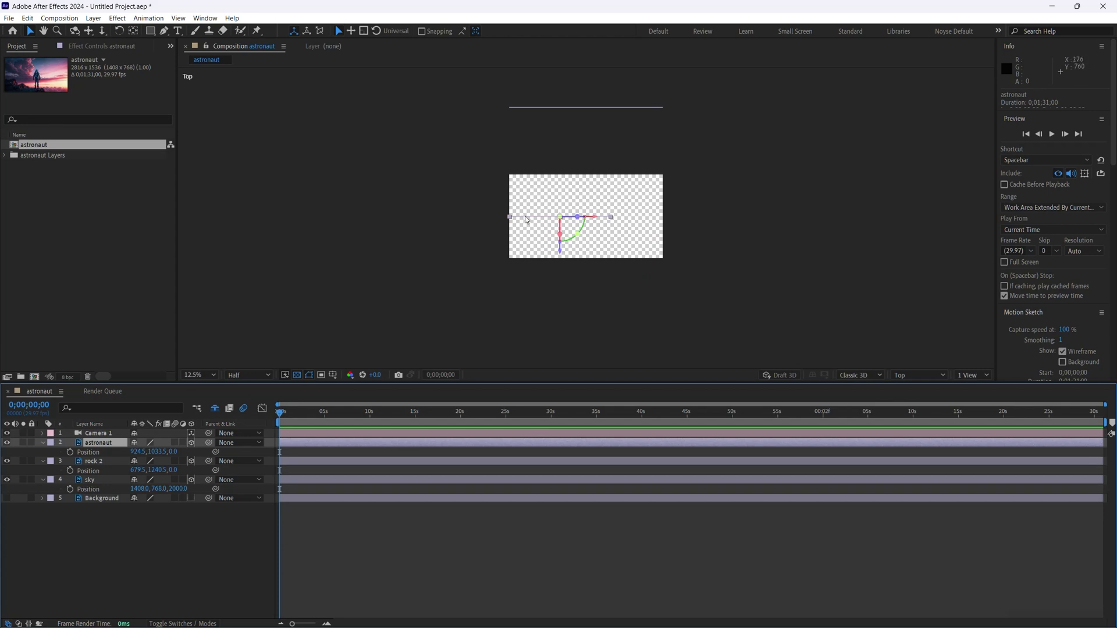
pyautogui.click(120, 462)
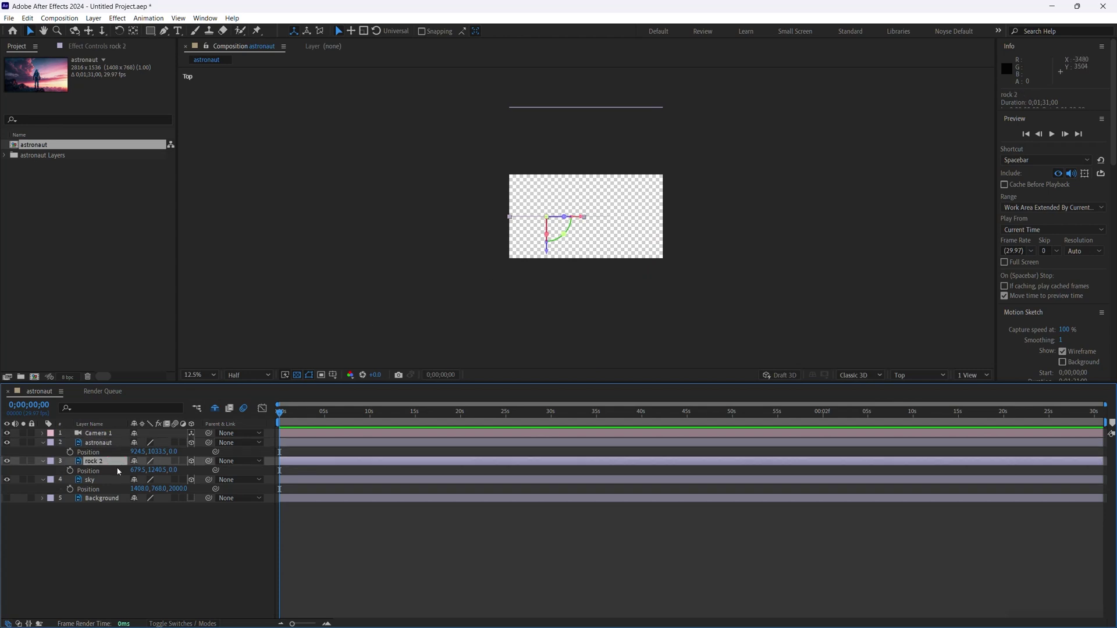
pyautogui.click(111, 481)
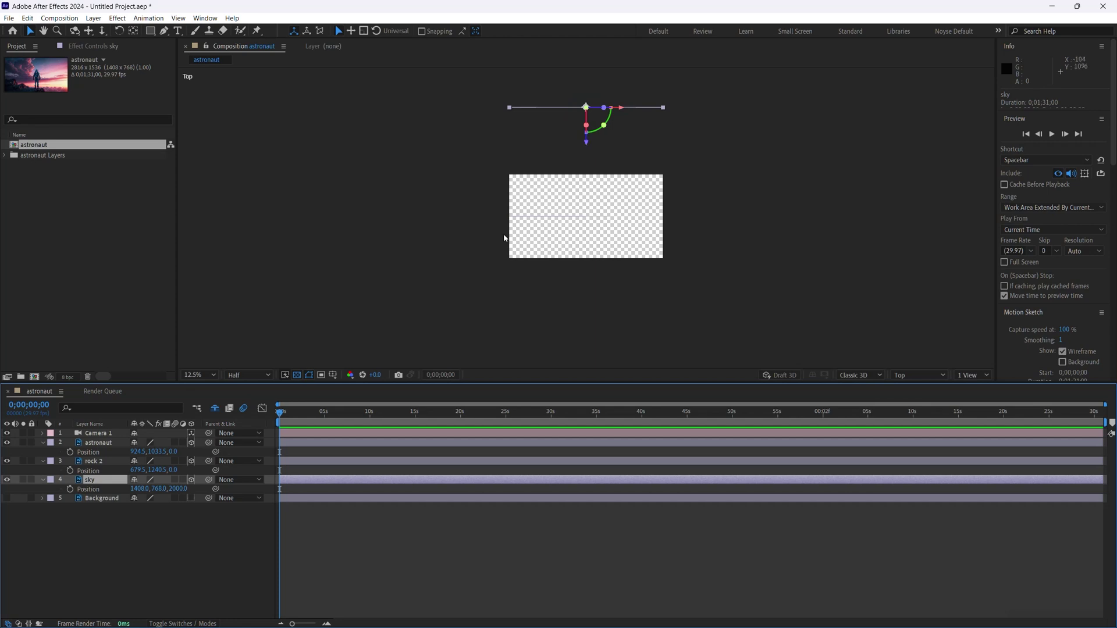
# - Return the viewer to the Active Camera view and set its magnification to Fit
pyautogui.click(918, 375)
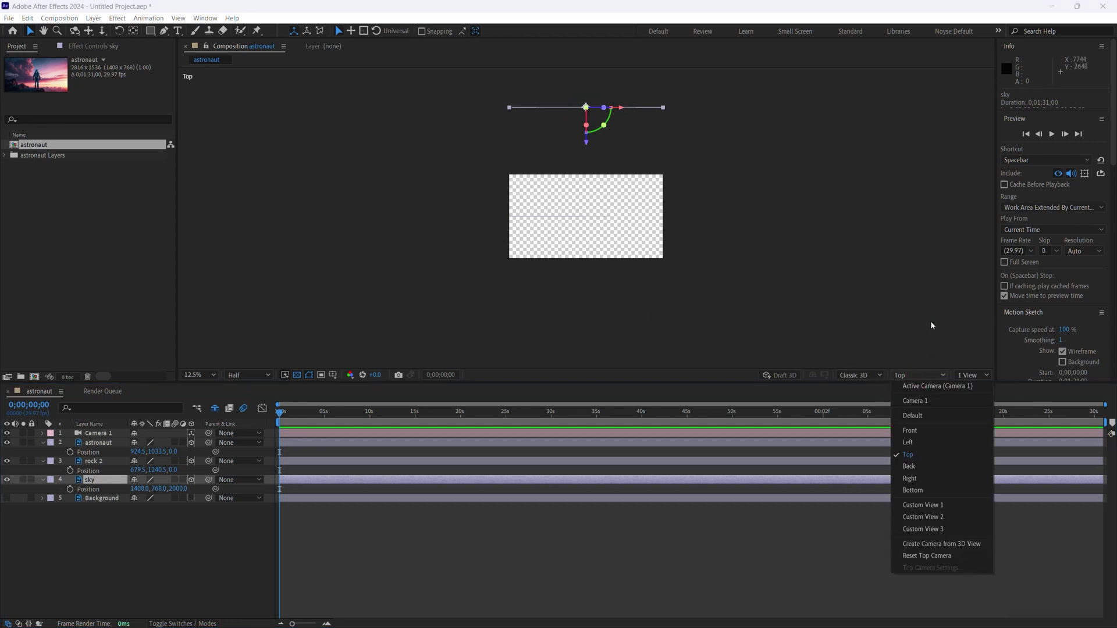
pyautogui.click(907, 386)
pyautogui.click(199, 375)
pyautogui.click(209, 388)
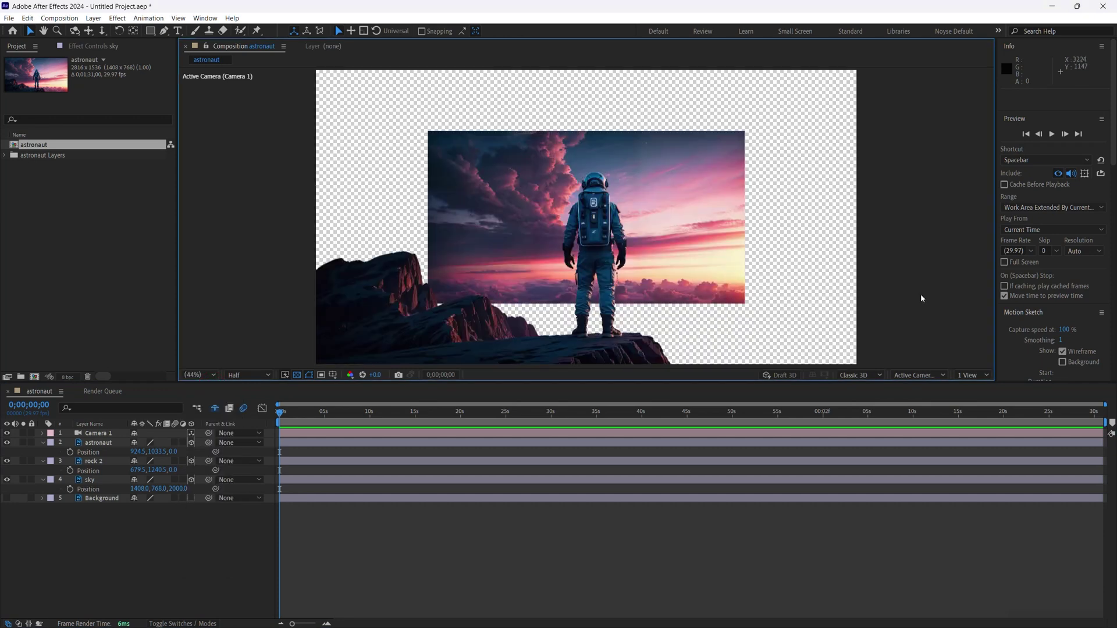
pyautogui.click(139, 516)
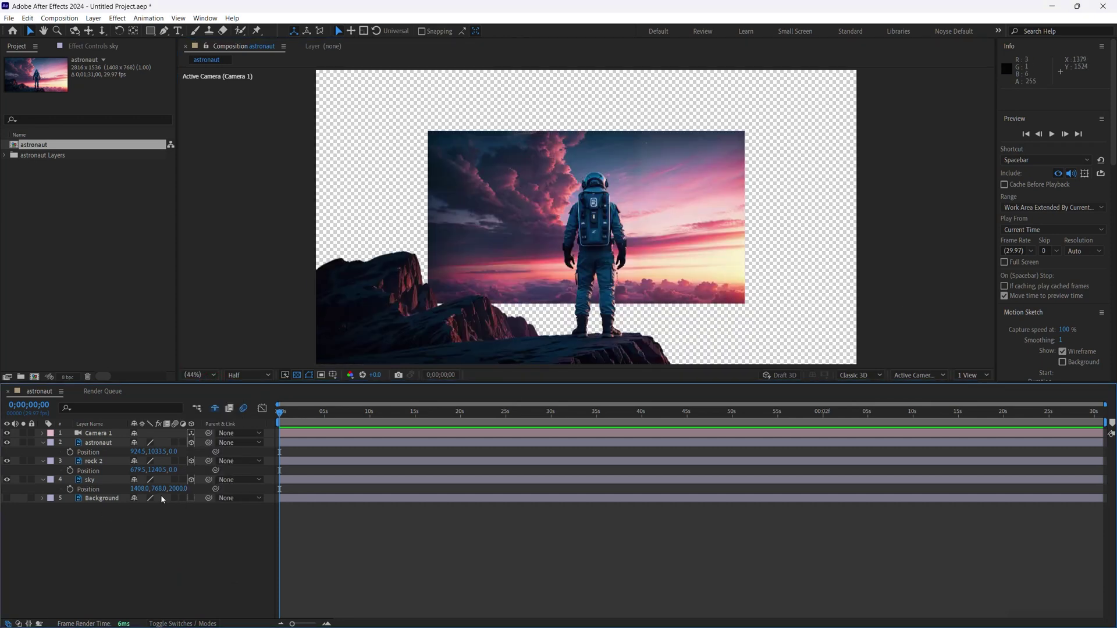
# - Scale the sky layer uniformly to 171% so that it fills the frame
pyautogui.click(113, 481)
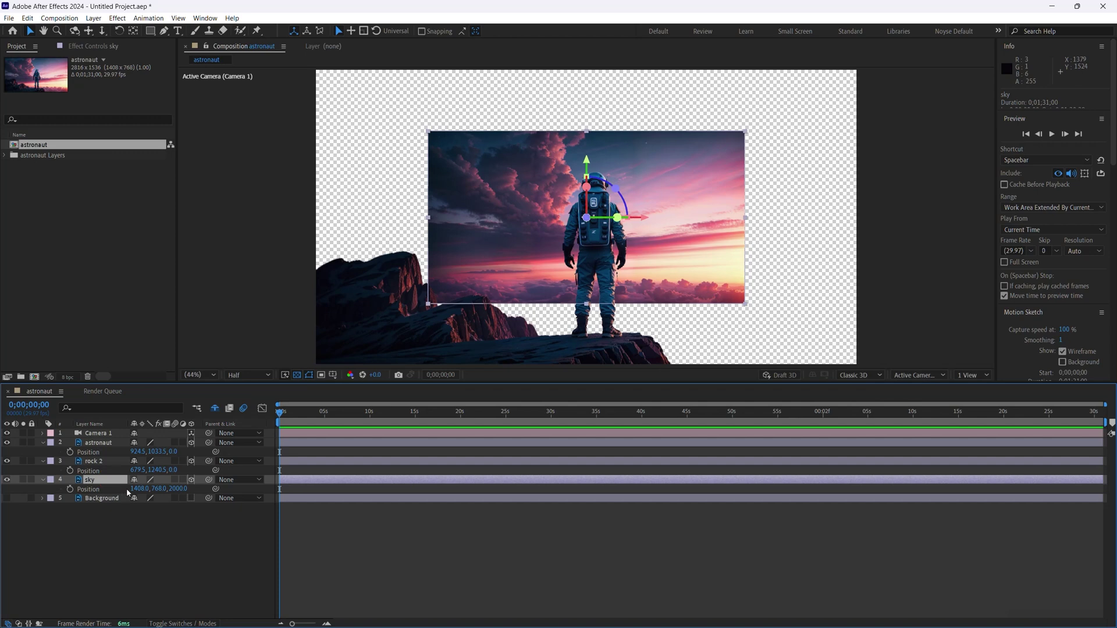
pyautogui.press('s')
pyautogui.moveTo(177, 489); pyautogui.dragTo(252, 489)
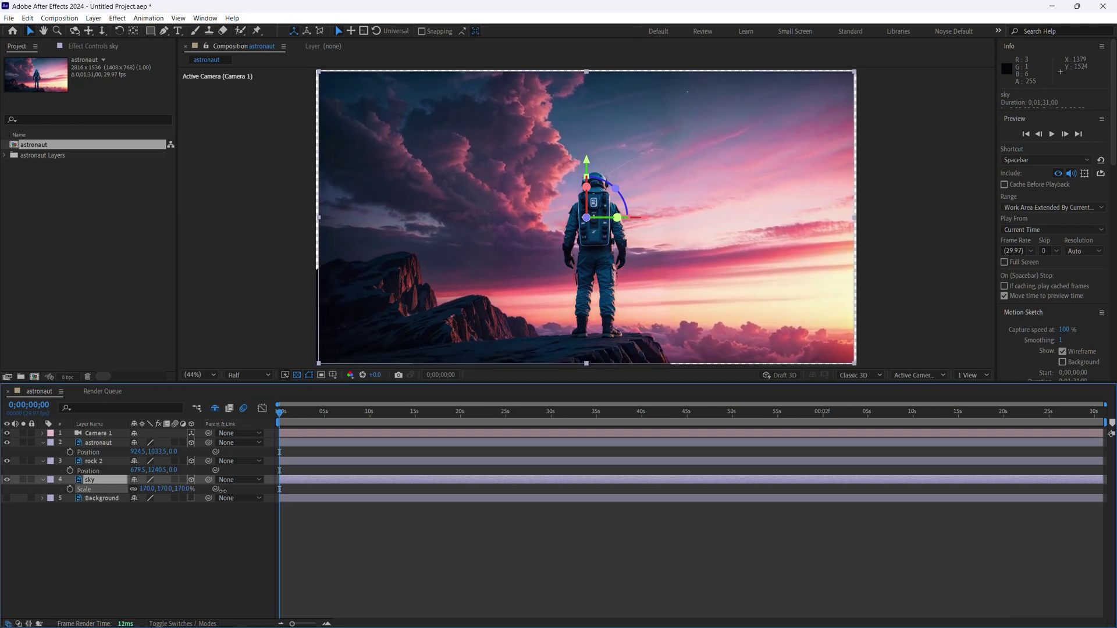
pyautogui.moveTo(184, 489); pyautogui.dragTo(197, 510)
pyautogui.click(196, 509)
pyautogui.click(185, 489)
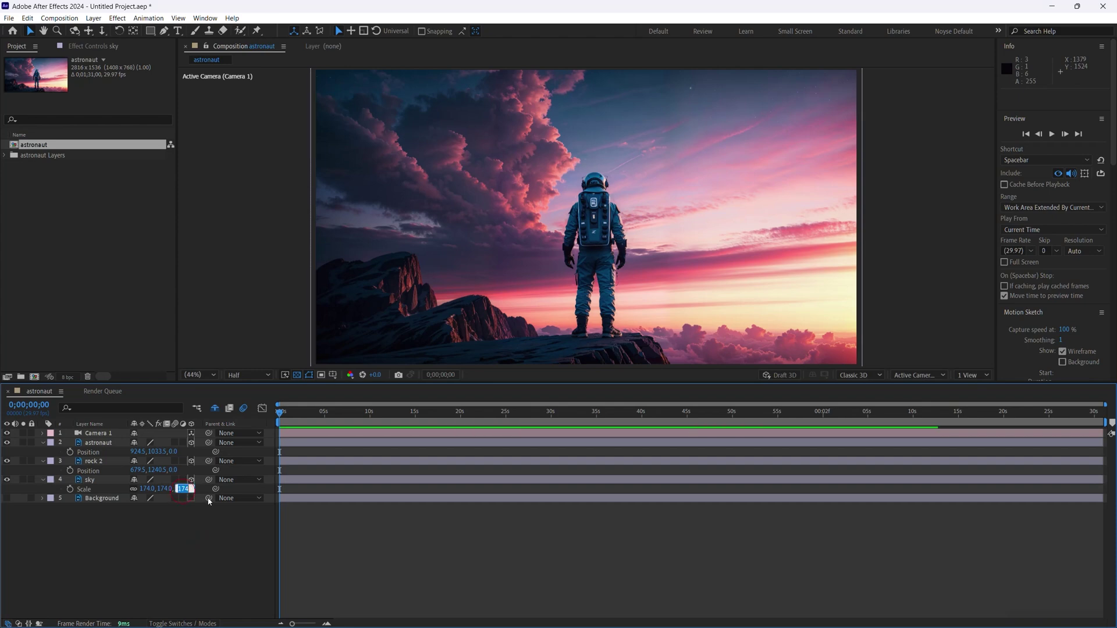
pyautogui.write('170')
pyautogui.press('Return')
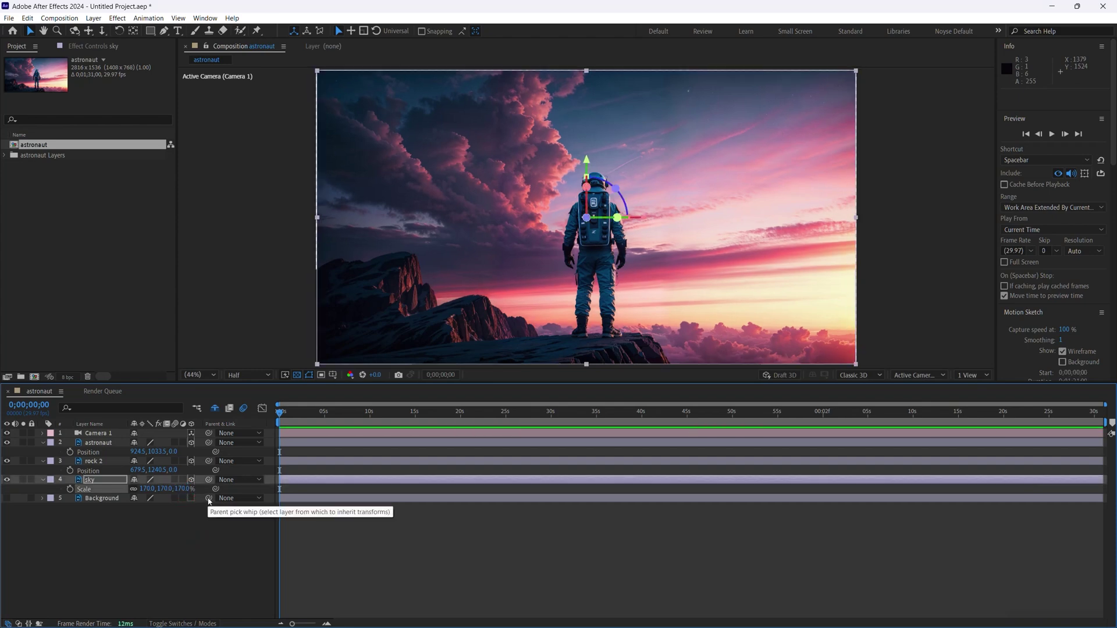
pyautogui.click(183, 488)
pyautogui.write('171')
pyautogui.press('Return')
pyautogui.click(157, 586)
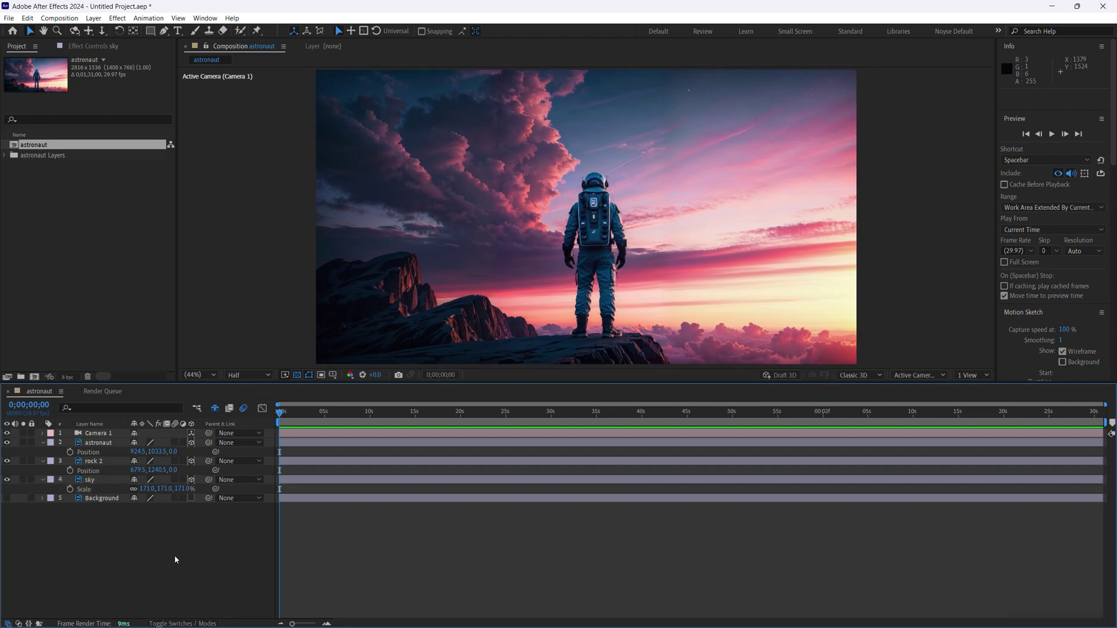
# - Set the rock 2 layer's Z position to 750
pyautogui.click(420, 323)
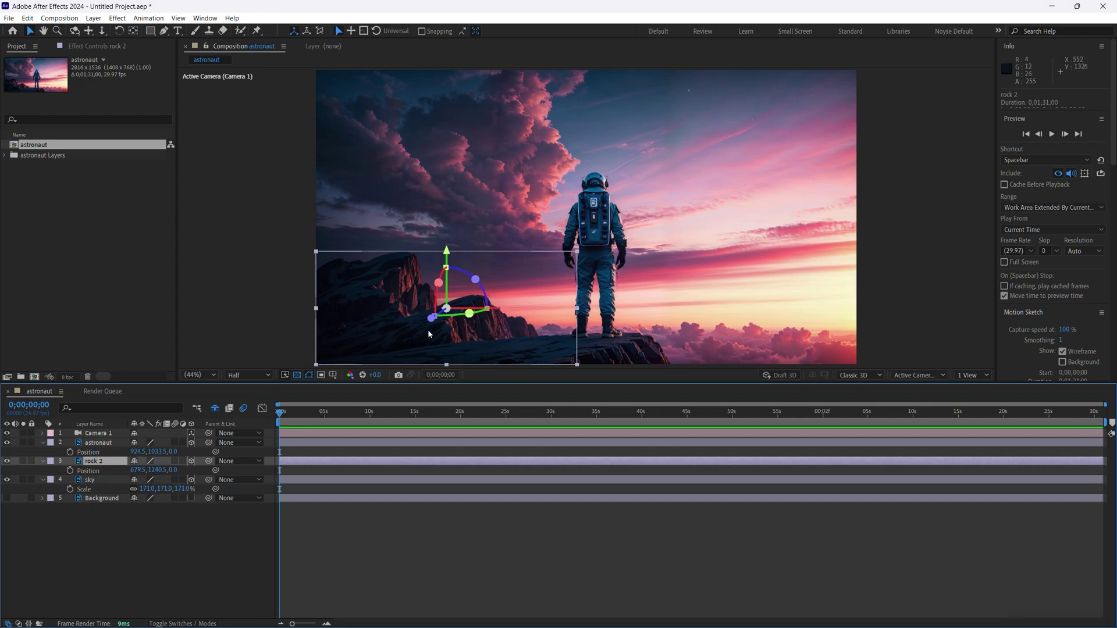
pyautogui.click(173, 470)
pyautogui.write('750')
pyautogui.press('Return')
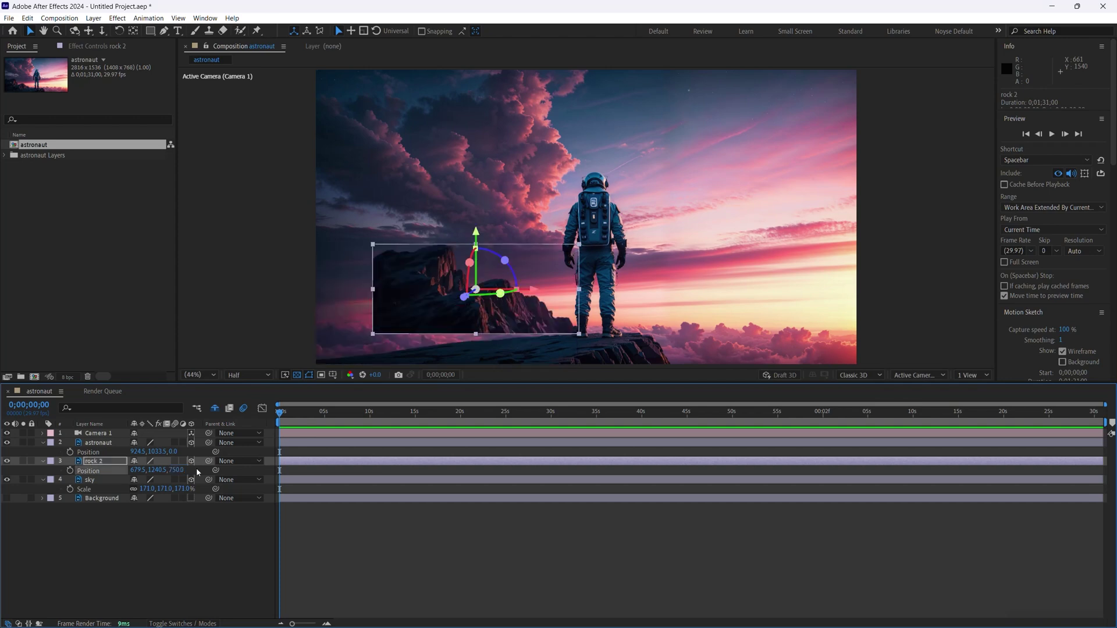
pyautogui.click(194, 582)
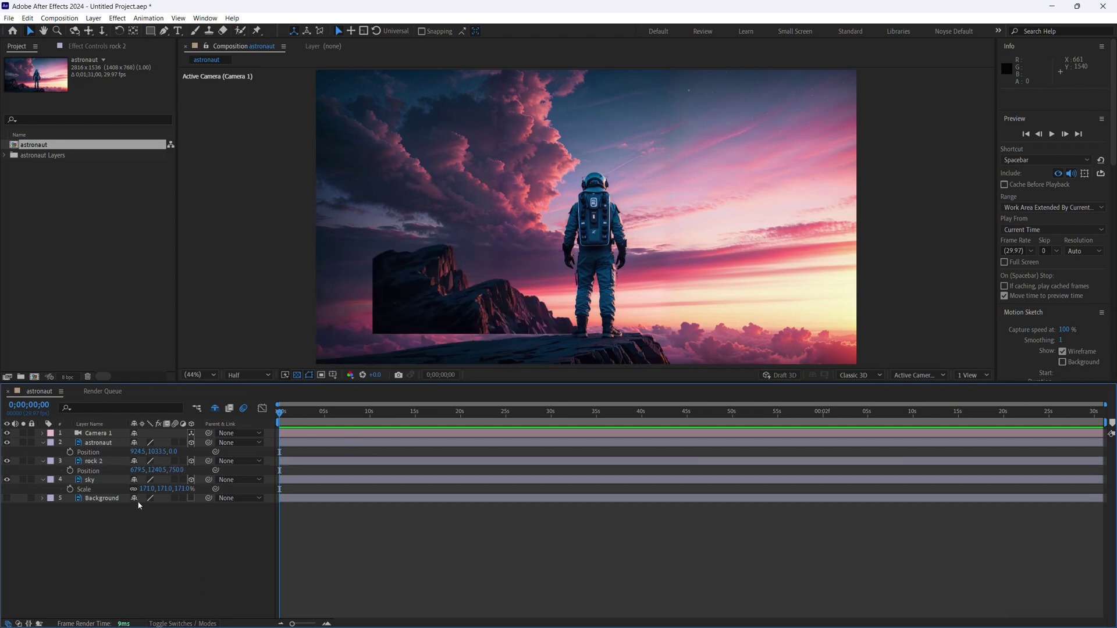
# - Scale the rock 2 layer uniformly to 155% and lower it to a Y position of 1296.5
pyautogui.click(115, 465)
pyautogui.press('s')
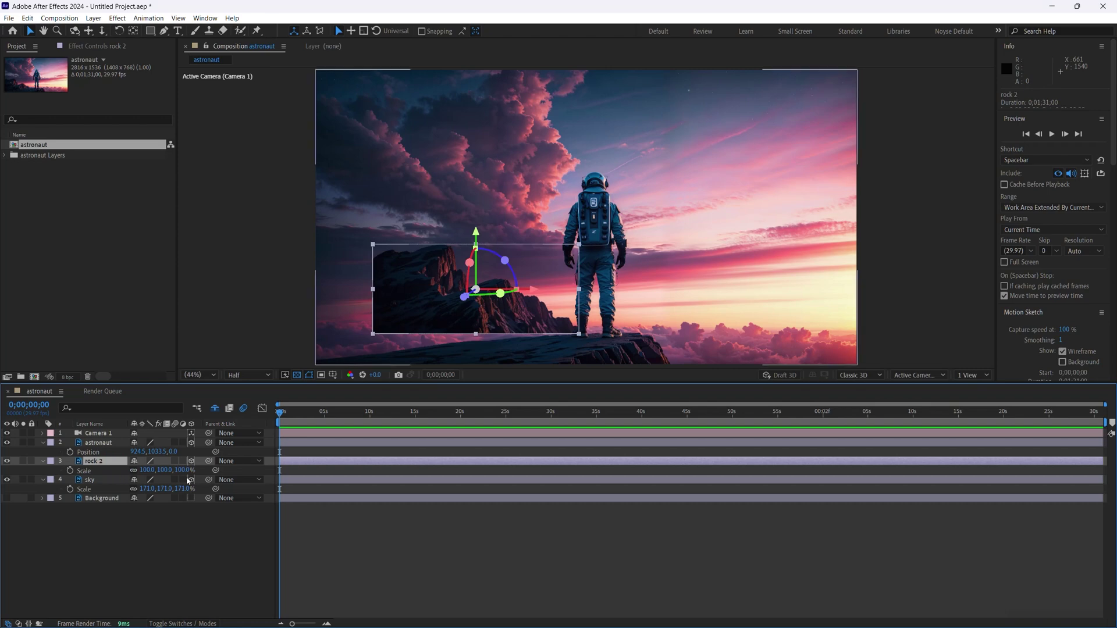
pyautogui.moveTo(181, 470); pyautogui.dragTo(212, 470)
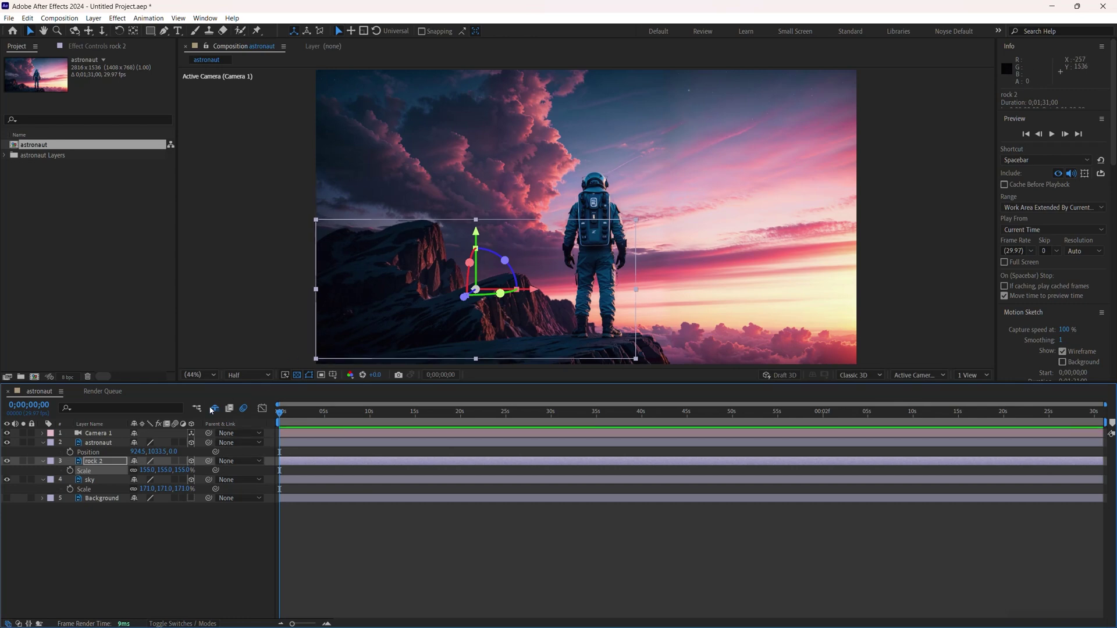
pyautogui.press('p')
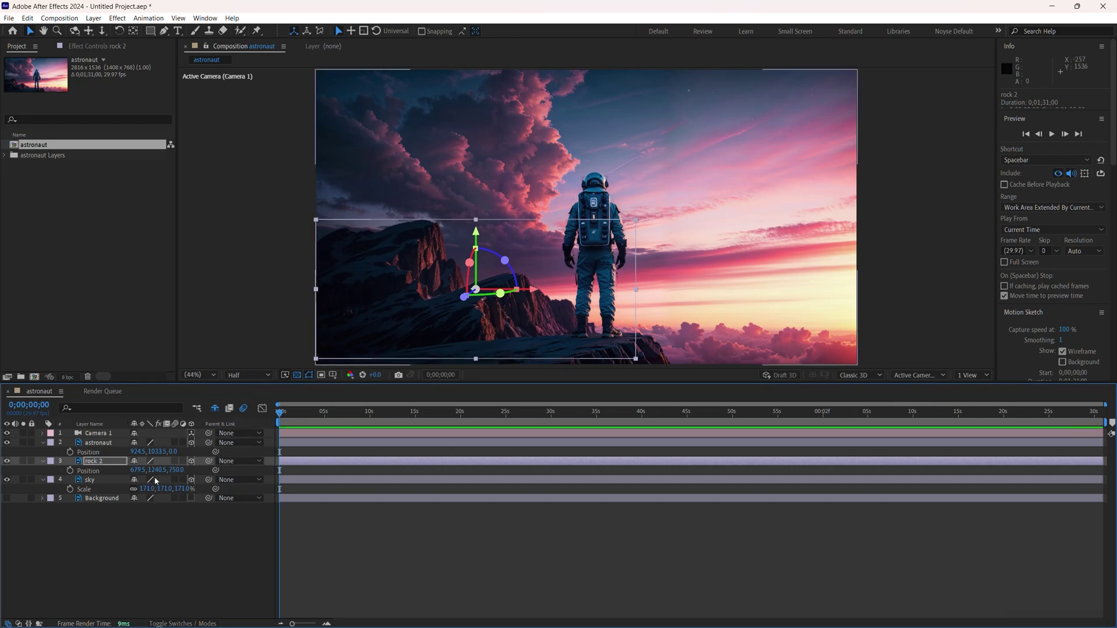
pyautogui.moveTo(160, 470); pyautogui.dragTo(190, 469)
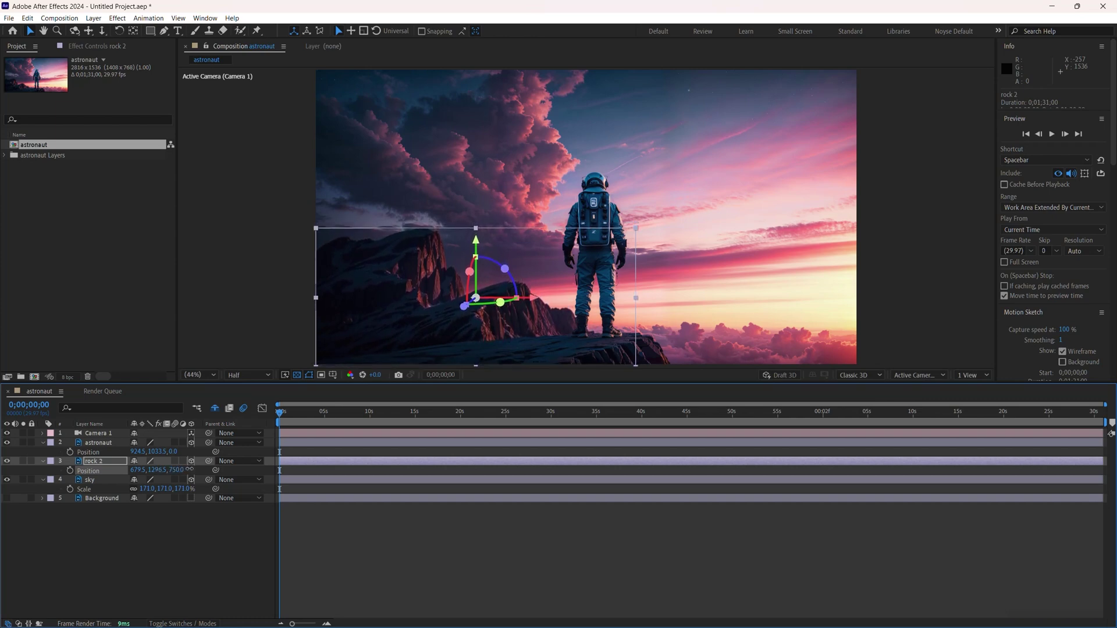
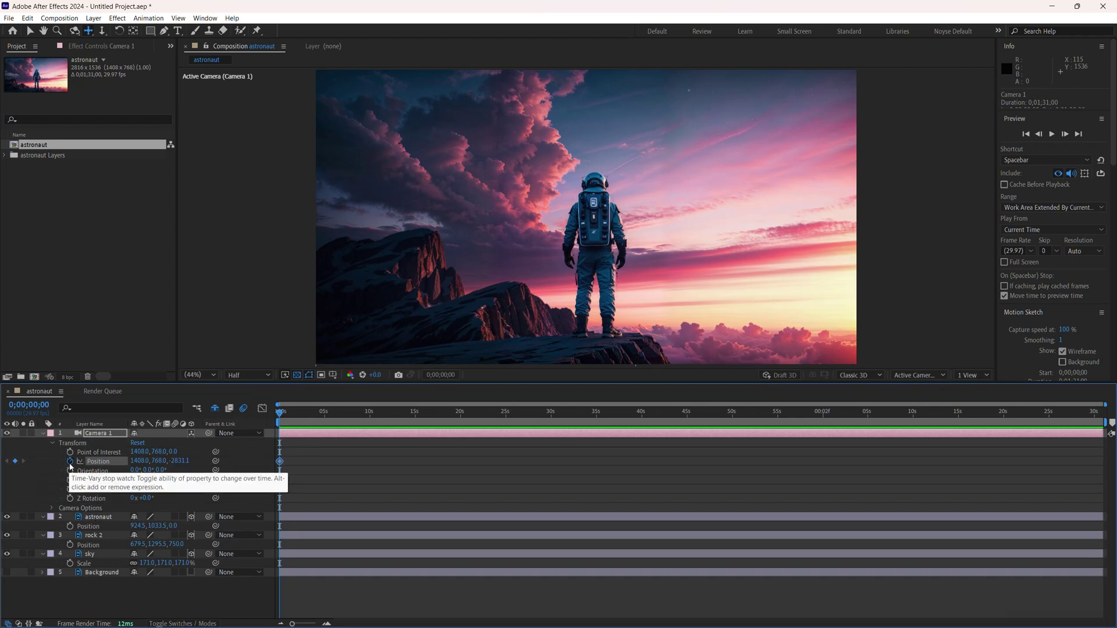
# - Enable keyframing for the camera's Point of Interest at 0 seconds and add Point of Interest and Position keyframes at 10 seconds
pyautogui.click(70, 453)
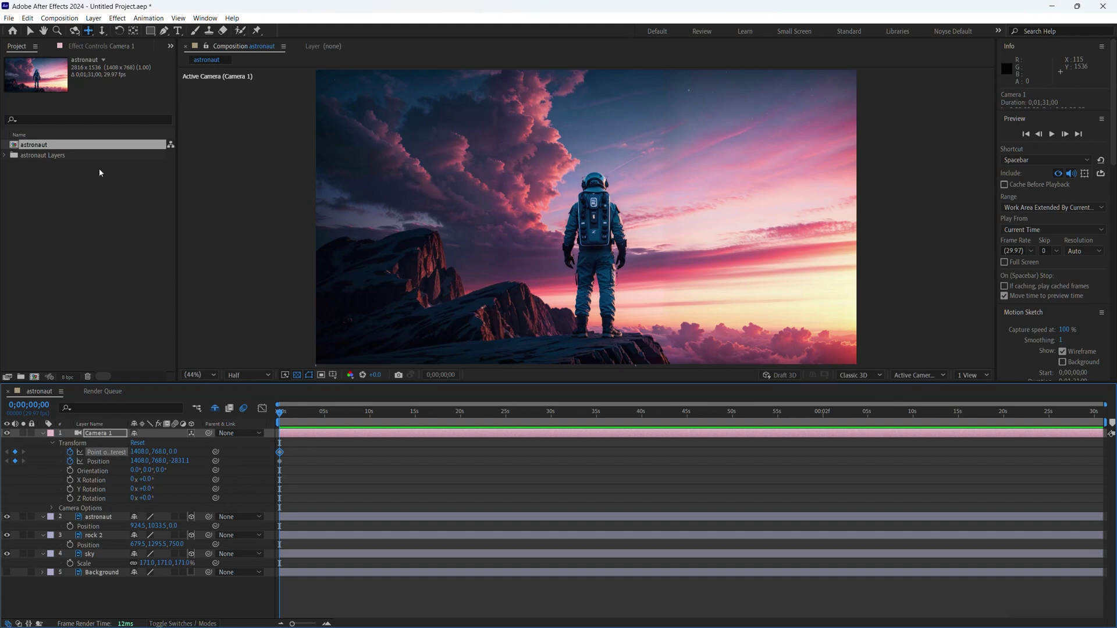
pyautogui.moveTo(307, 415); pyautogui.dragTo(373, 414)
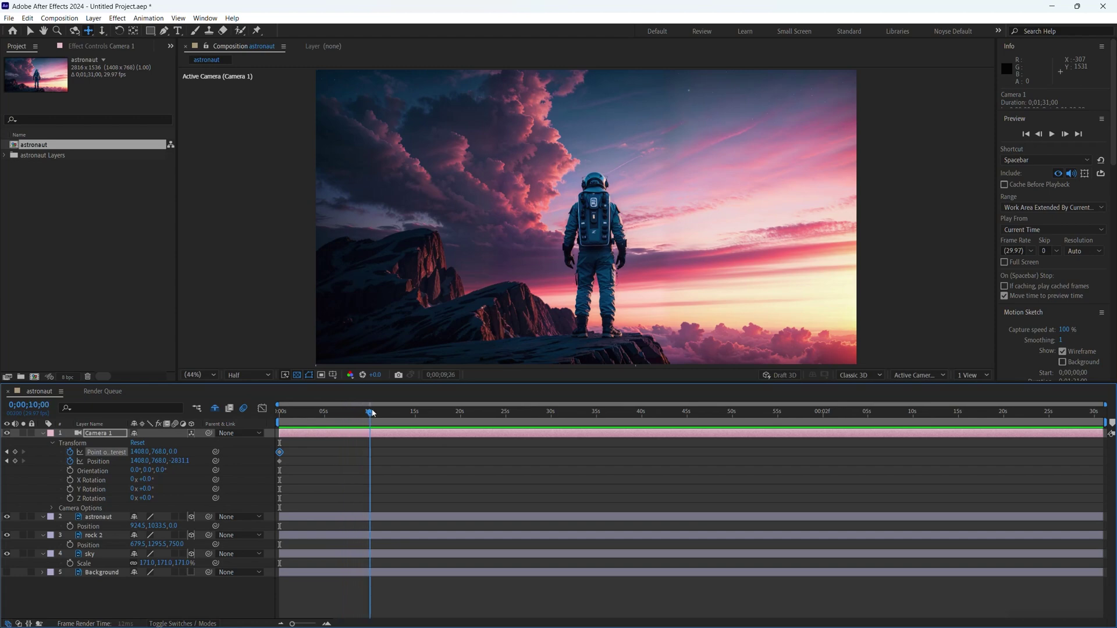
pyautogui.click(16, 461)
# - At the start of the timeline, dolly the camera in close behind the astronaut's helmet, to a Z position of about -488
pyautogui.moveTo(324, 415)
pyautogui.mouseDown()
pyautogui.moveTo(252, 418)
pyautogui.moveTo(318, 418)
pyautogui.mouseUp()
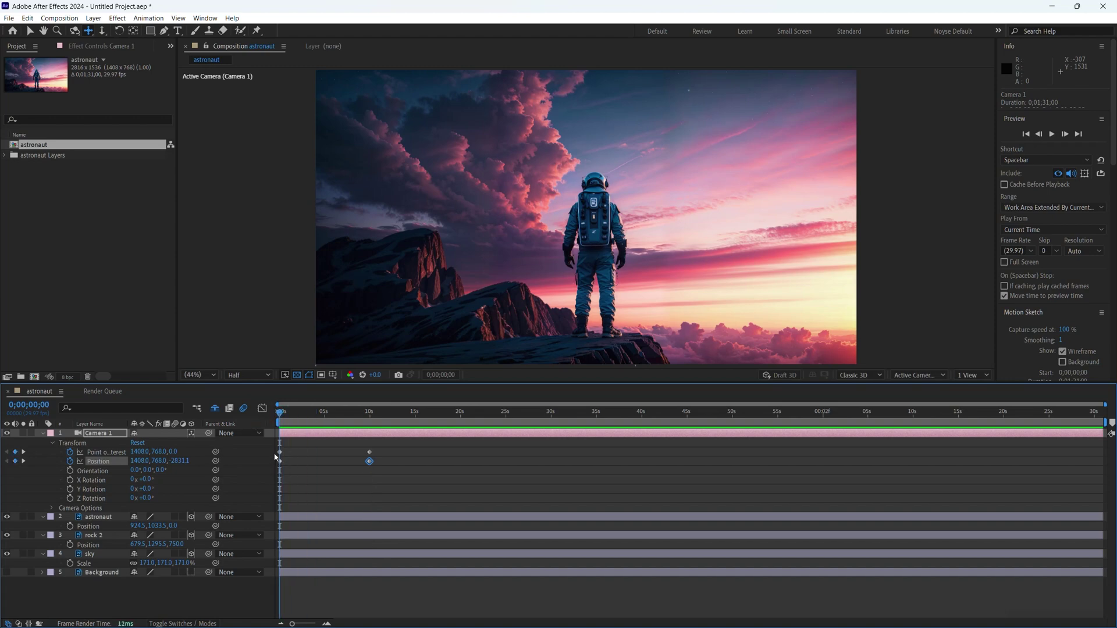
pyautogui.click(102, 30)
pyautogui.click(103, 30)
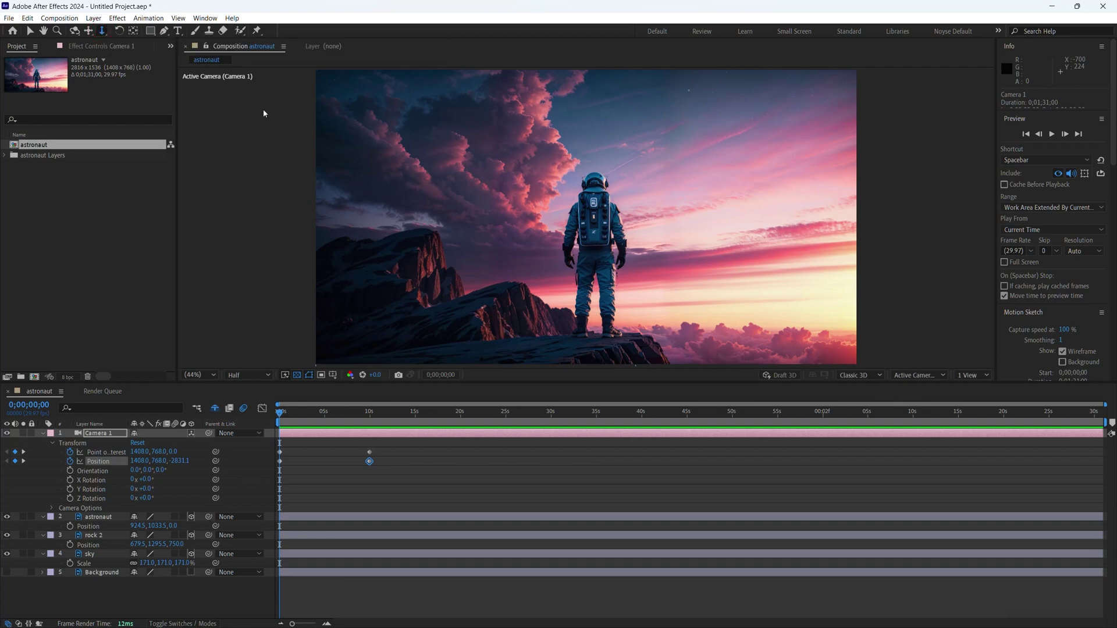
pyautogui.scroll(10, 594, 217)
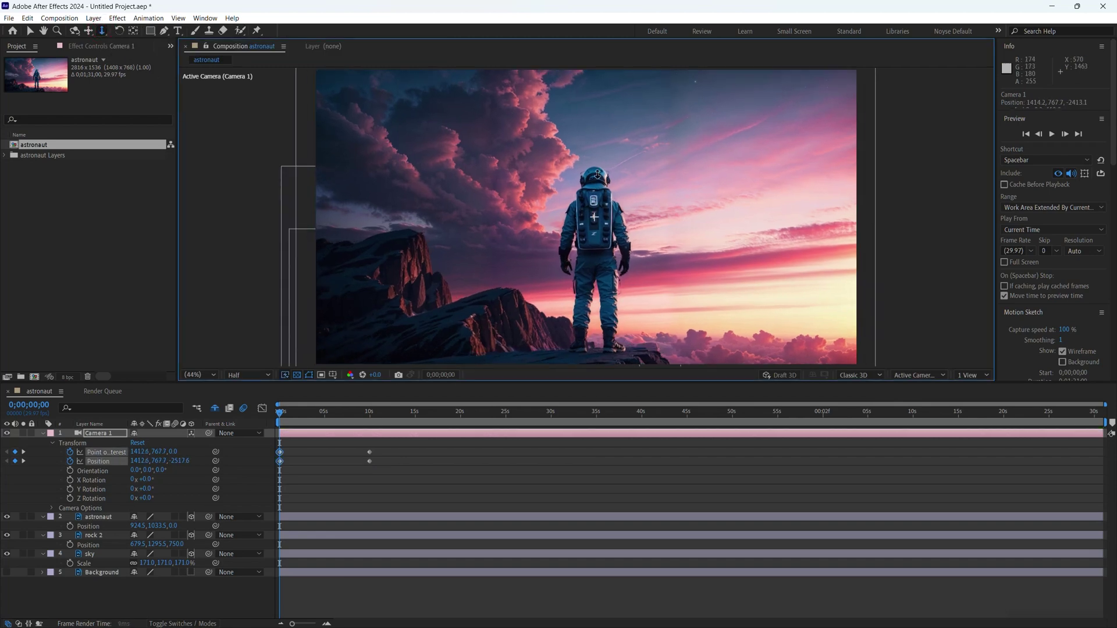
pyautogui.moveTo(594, 217); pyautogui.dragTo(606, 38)
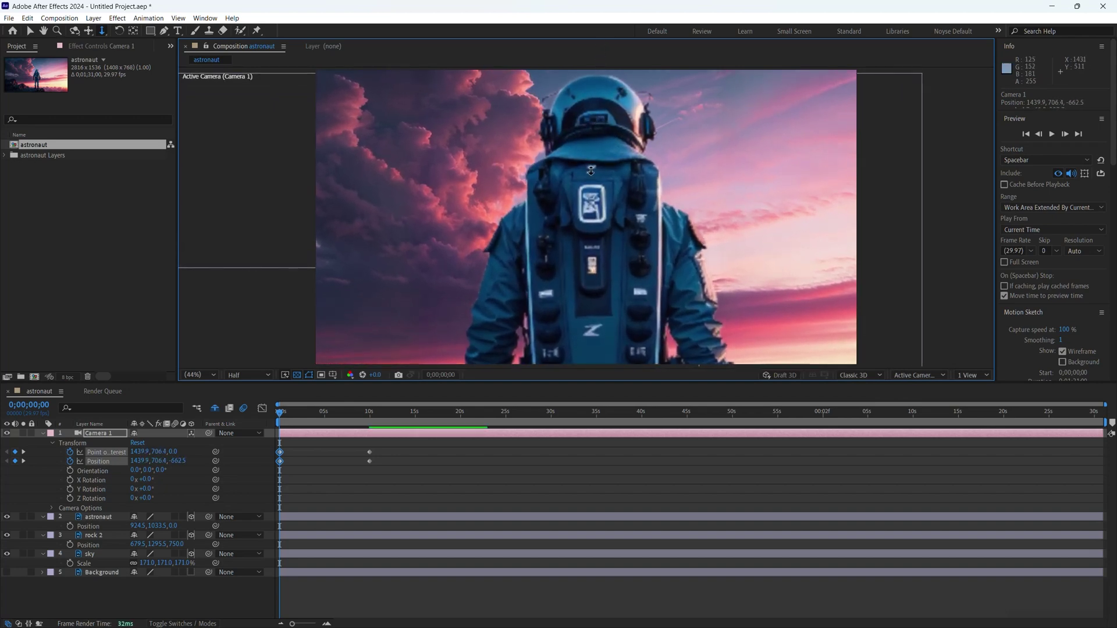
pyautogui.moveTo(594, 196); pyautogui.dragTo(602, 133)
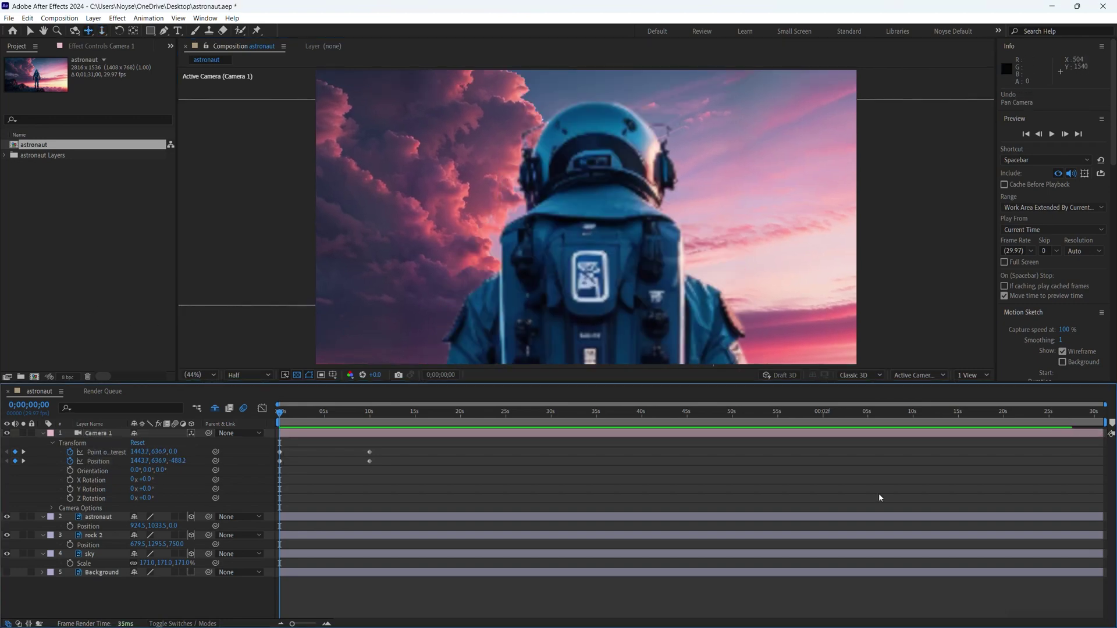
# - Pan the starting camera view up past the astronaut into the sky and dolly in to a position of about 1447.7, 414.5, -138.9
pyautogui.moveTo(596, 134); pyautogui.dragTo(596, 309)
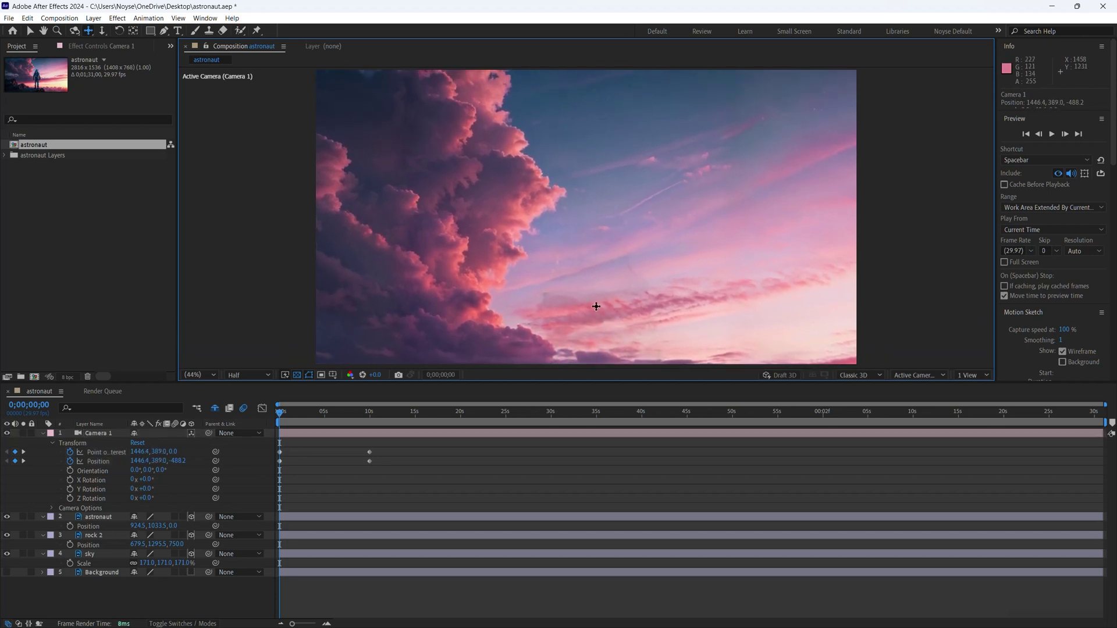
pyautogui.click(102, 30)
pyautogui.moveTo(584, 250); pyautogui.dragTo(592, 236)
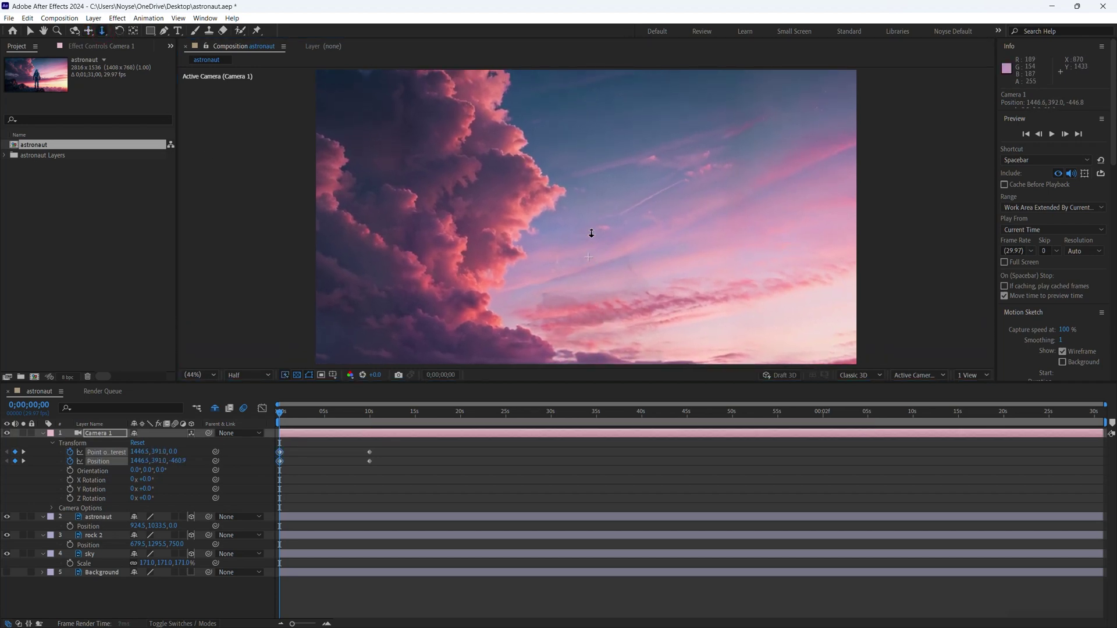
pyautogui.moveTo(587, 182); pyautogui.dragTo(591, 70)
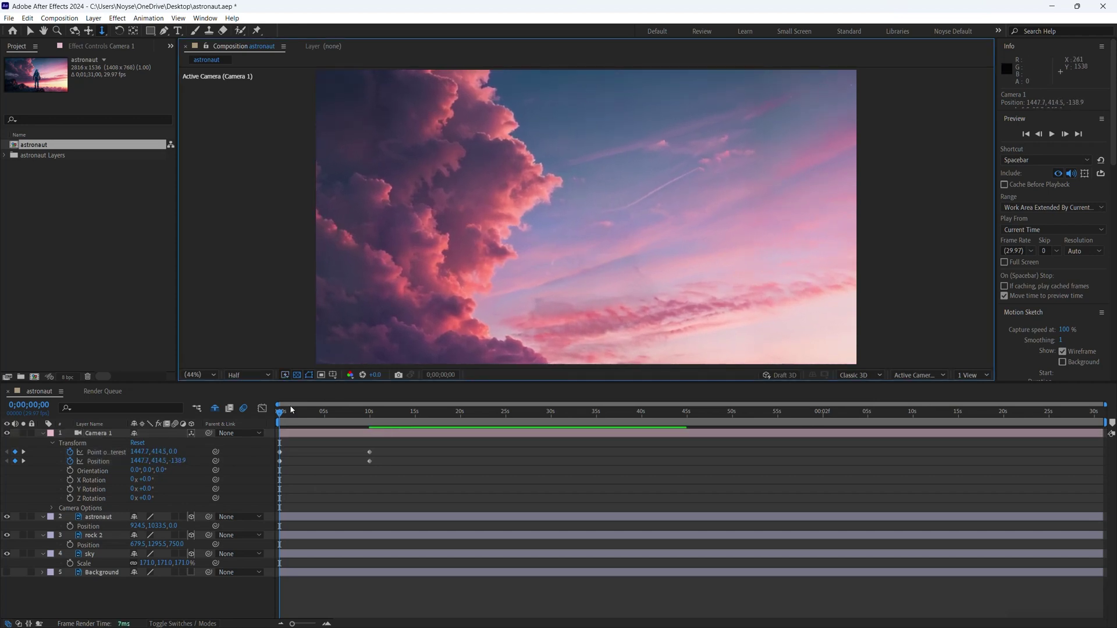
# - Apply Easy Ease to the camera's Point of Interest and Position keyframes at 10 seconds
pyautogui.moveTo(282, 415); pyautogui.dragTo(273, 439)
pyautogui.moveTo(359, 446); pyautogui.dragTo(387, 472)
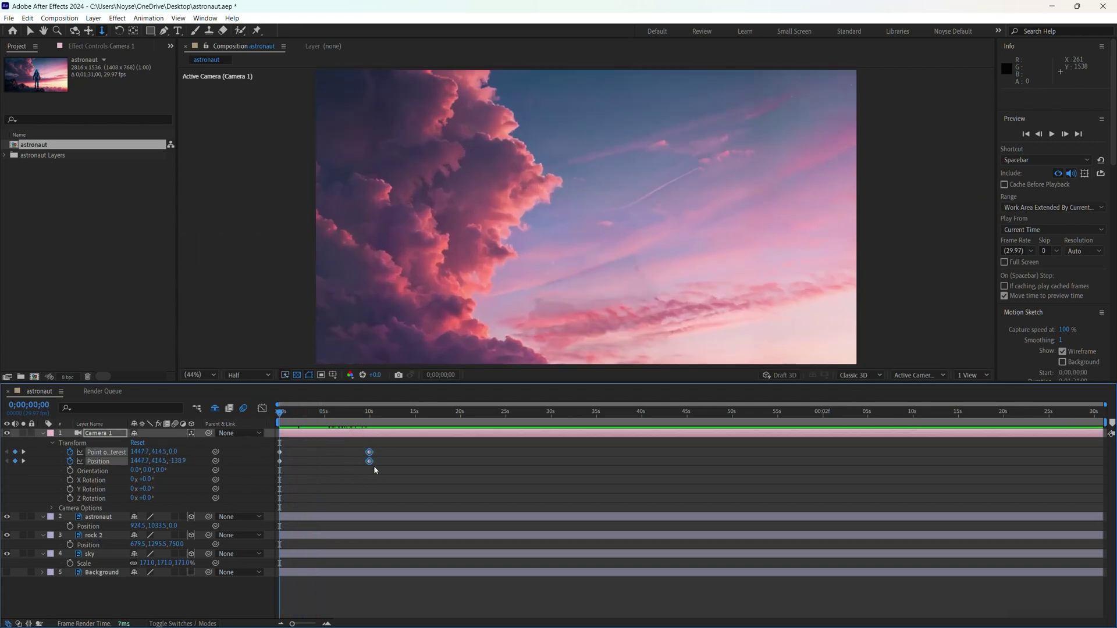
pyautogui.rightClick(370, 461)
pyautogui.moveTo(476, 621)
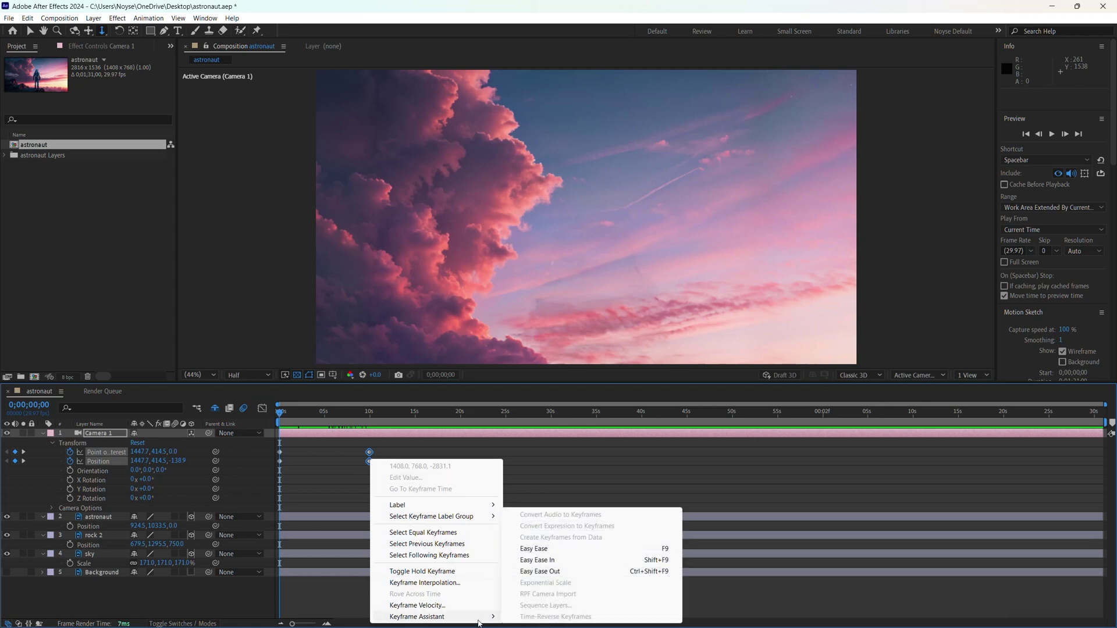
pyautogui.click(547, 550)
# - Preview the camera animation from the start of the timeline
pyautogui.moveTo(281, 414); pyautogui.dragTo(235, 425)
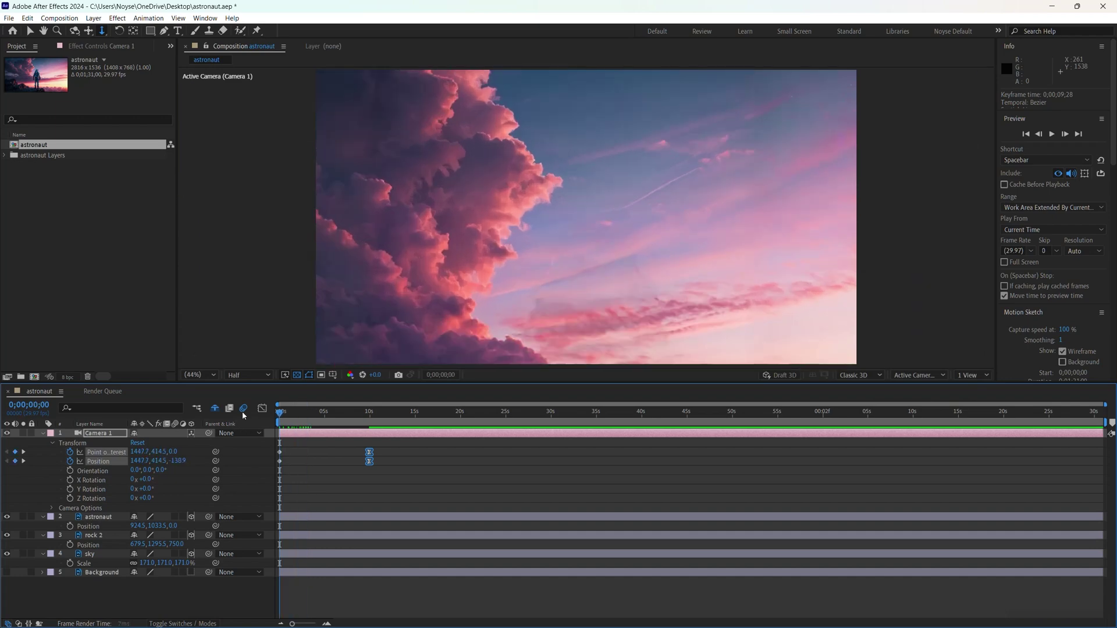
pyautogui.press('space')
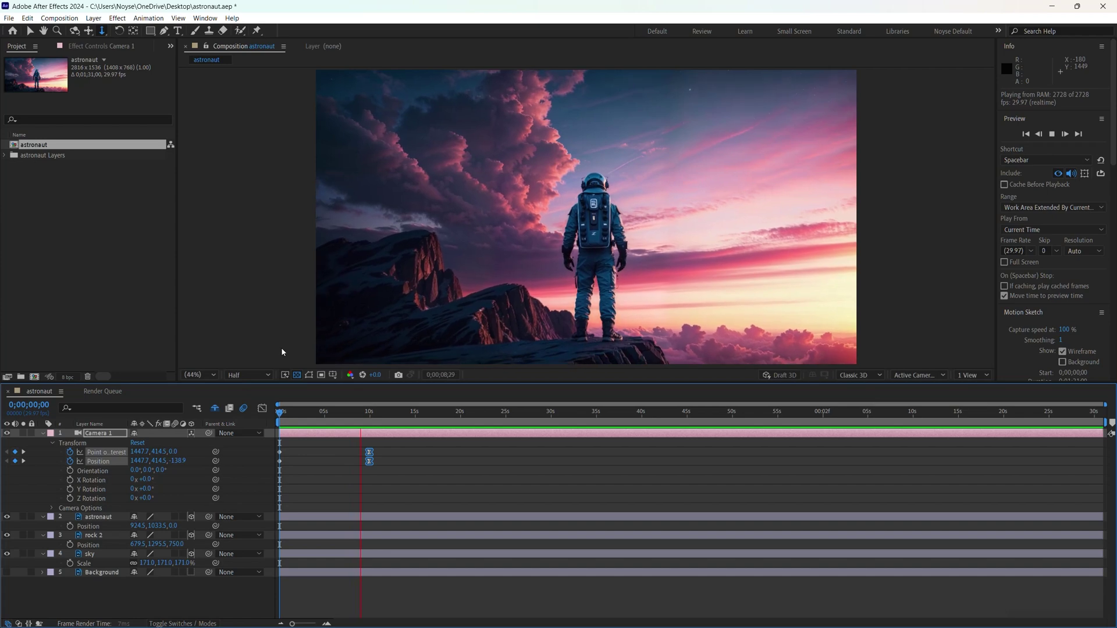
pyautogui.press('space')
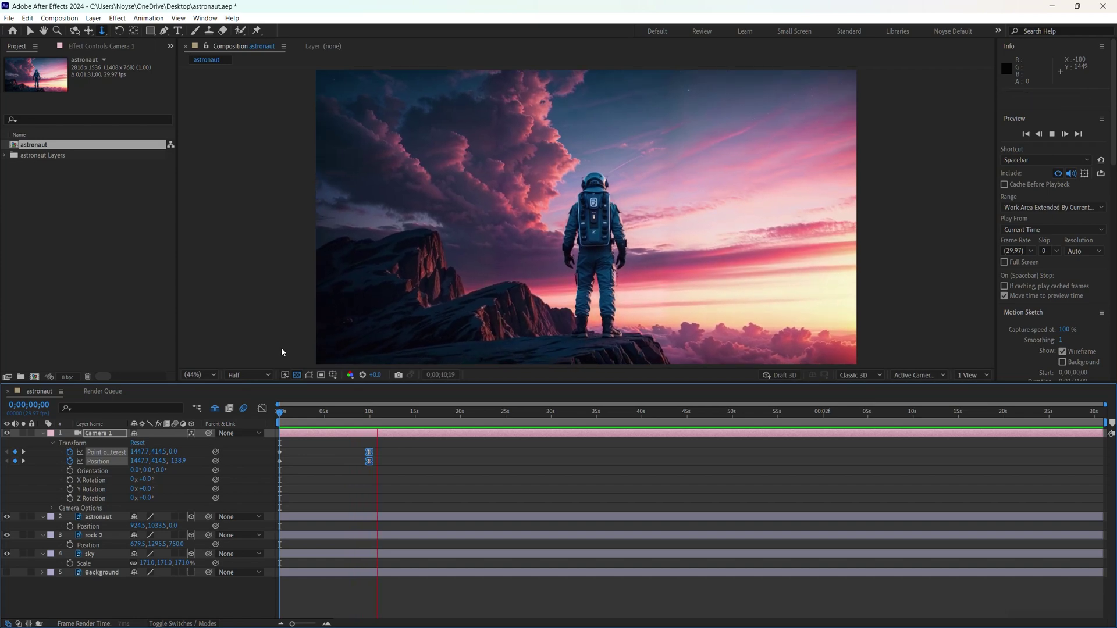